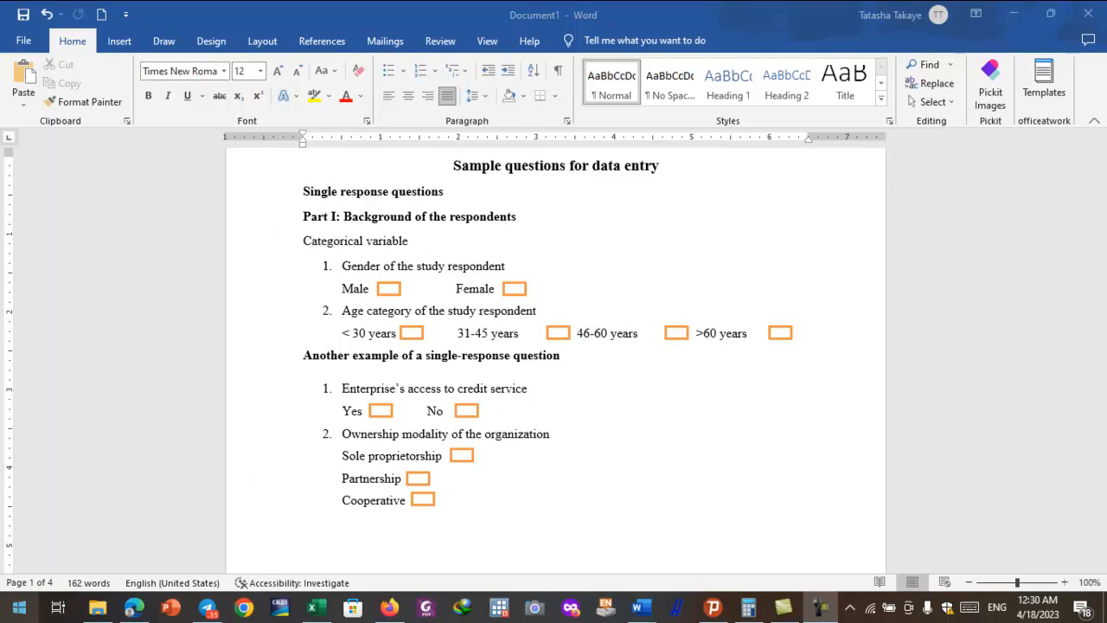
Launch IBM SPSS Statistics 21 and dismiss its startup dialog to reach the empty data editor.
left_click(18, 605)
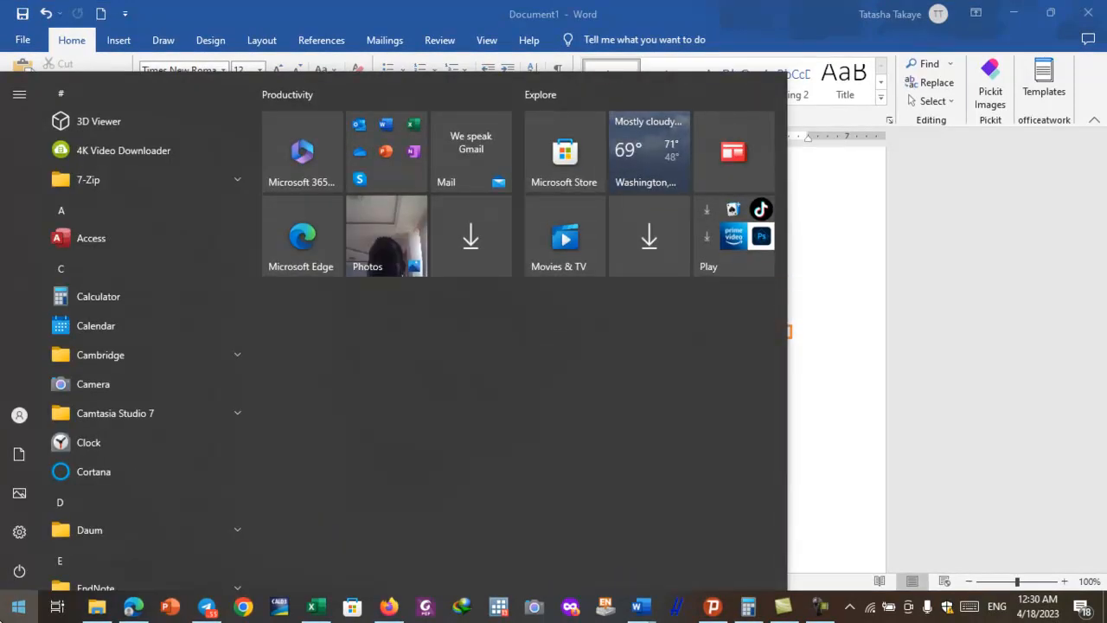
type("spss")
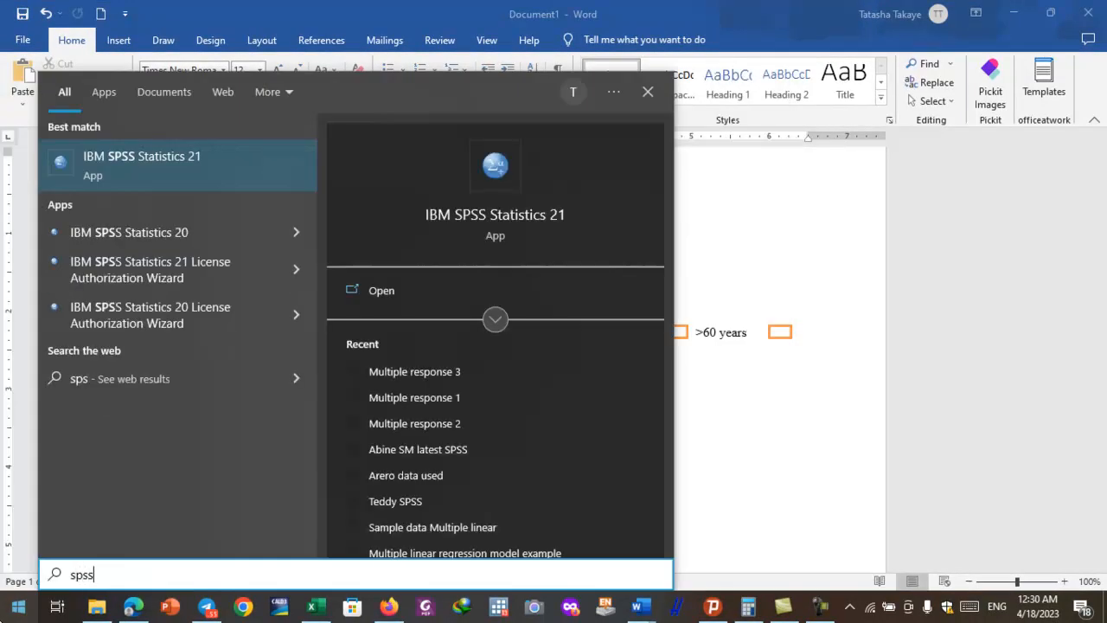
left_click(161, 159)
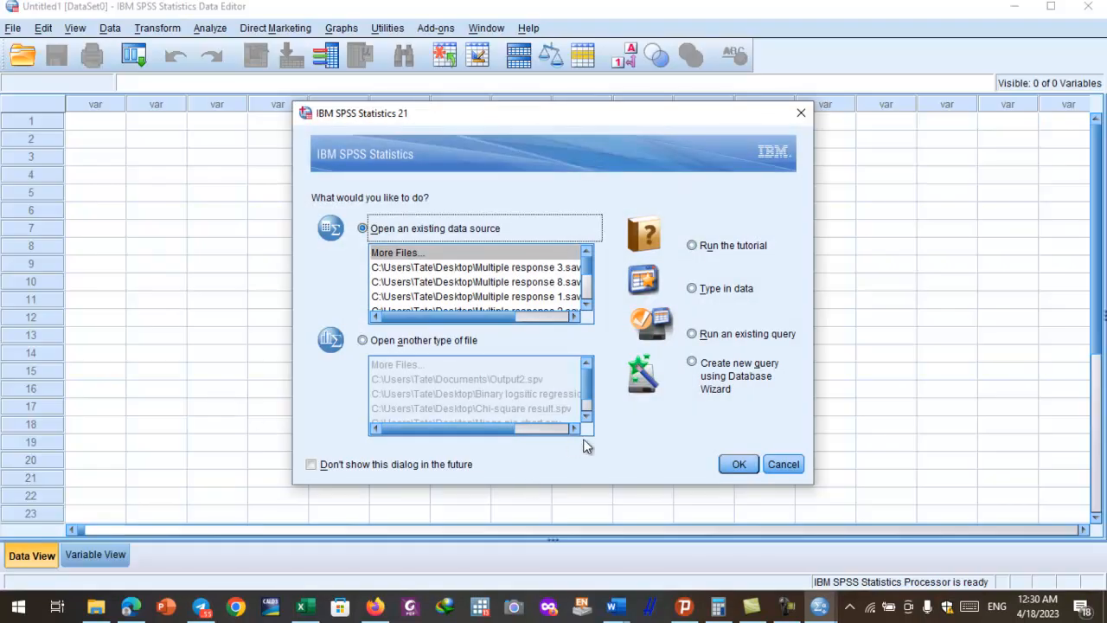
left_click(784, 466)
Return to the Word questionnaire and examine the gender question with its Male and Female response options.
left_click(1016, 7)
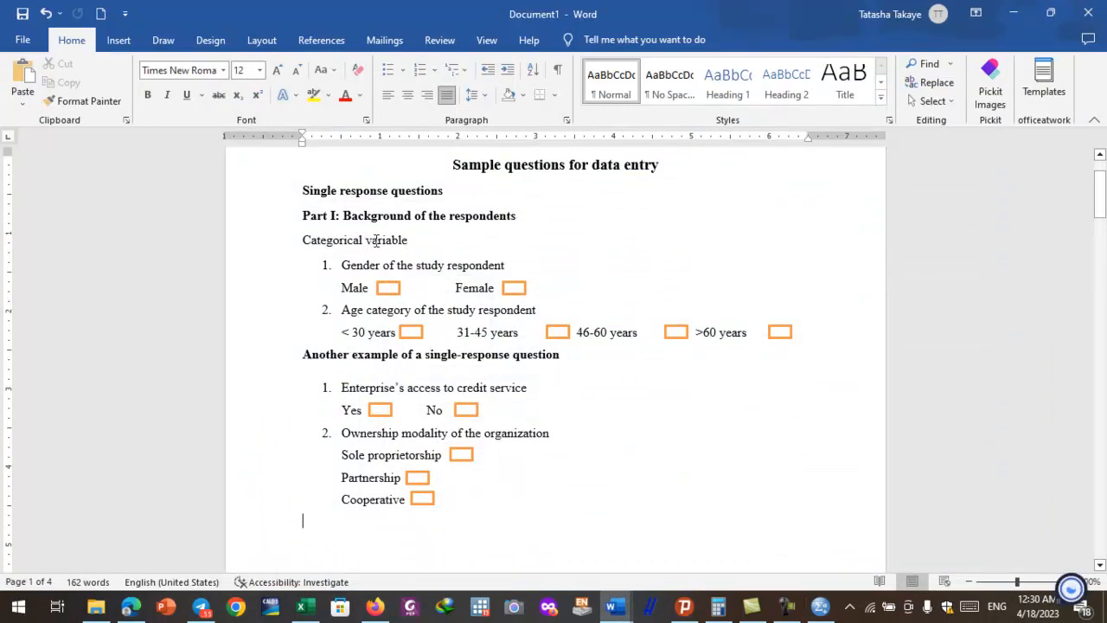
left_click(362, 267)
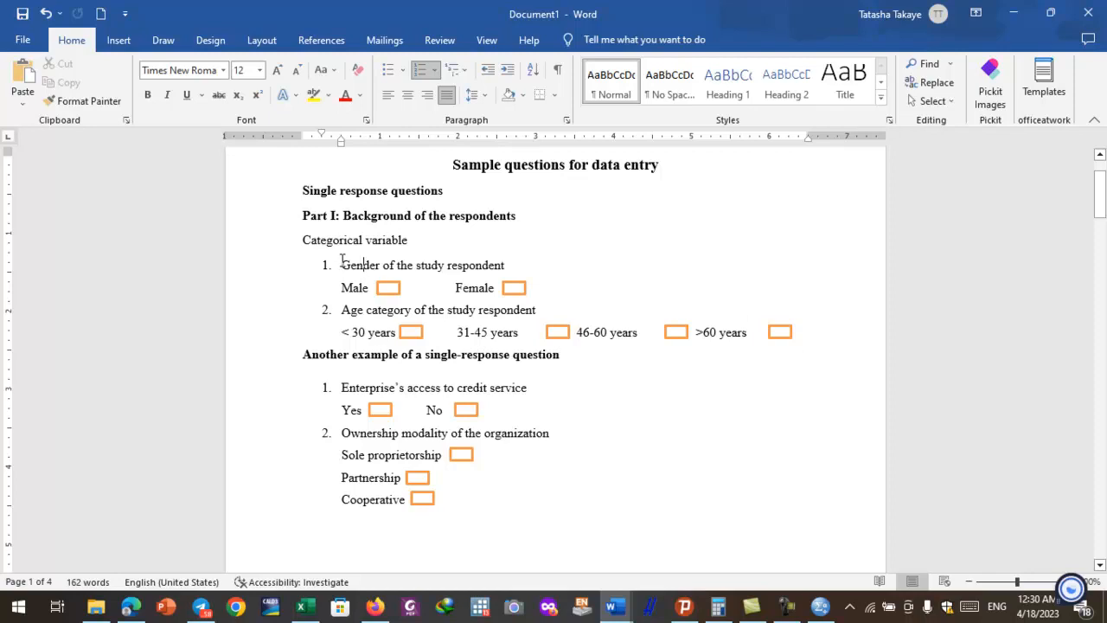
left_click_drag(340, 265, 496, 268)
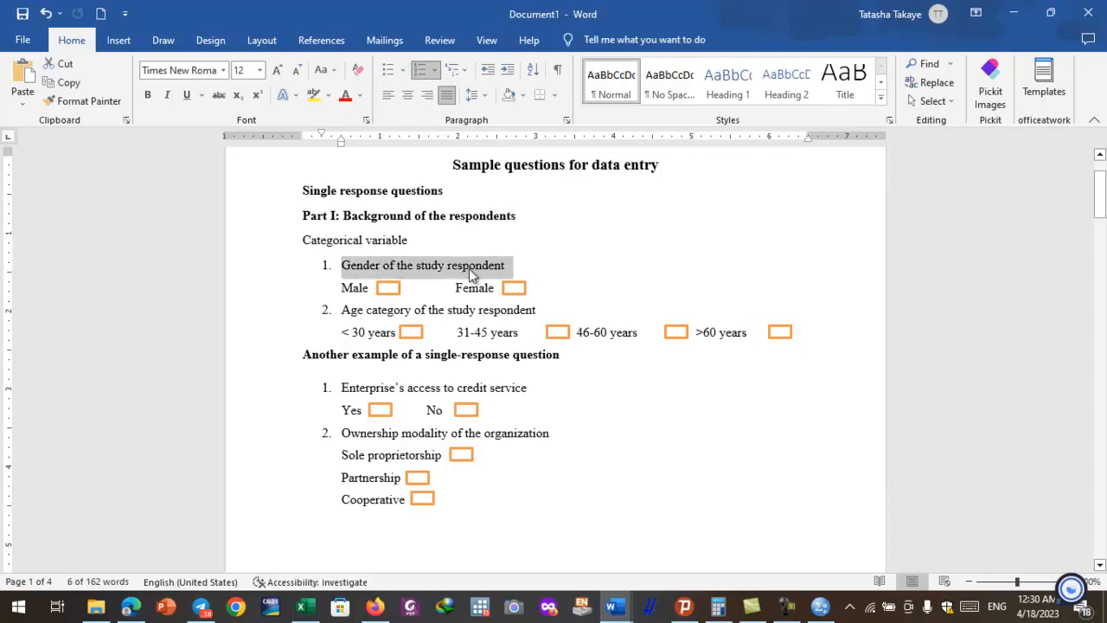
left_click(398, 269)
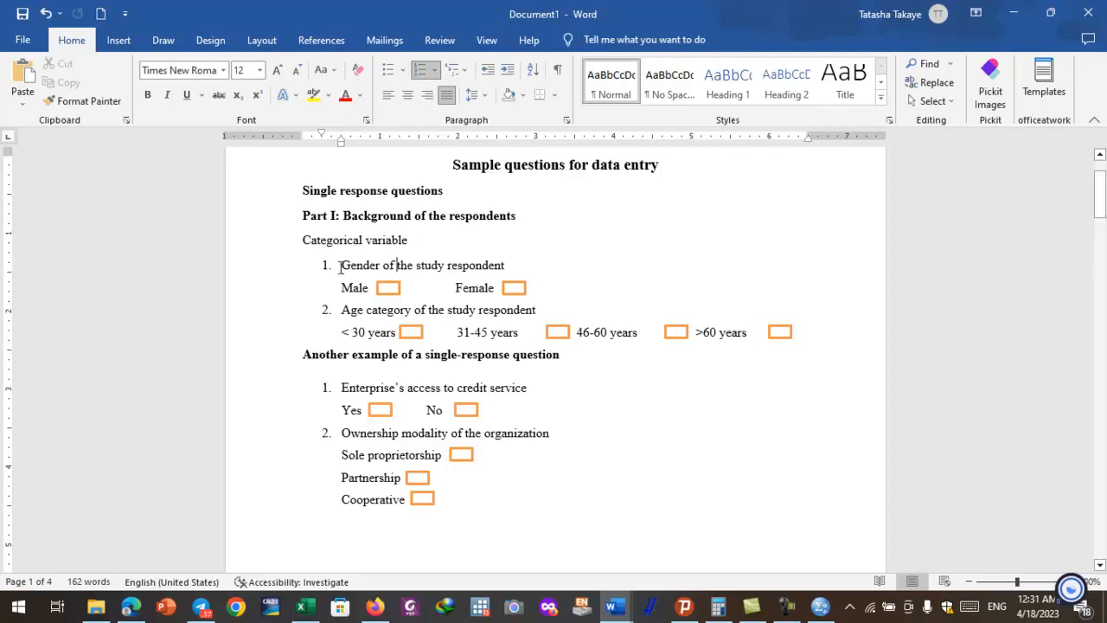
left_click_drag(342, 266, 512, 268)
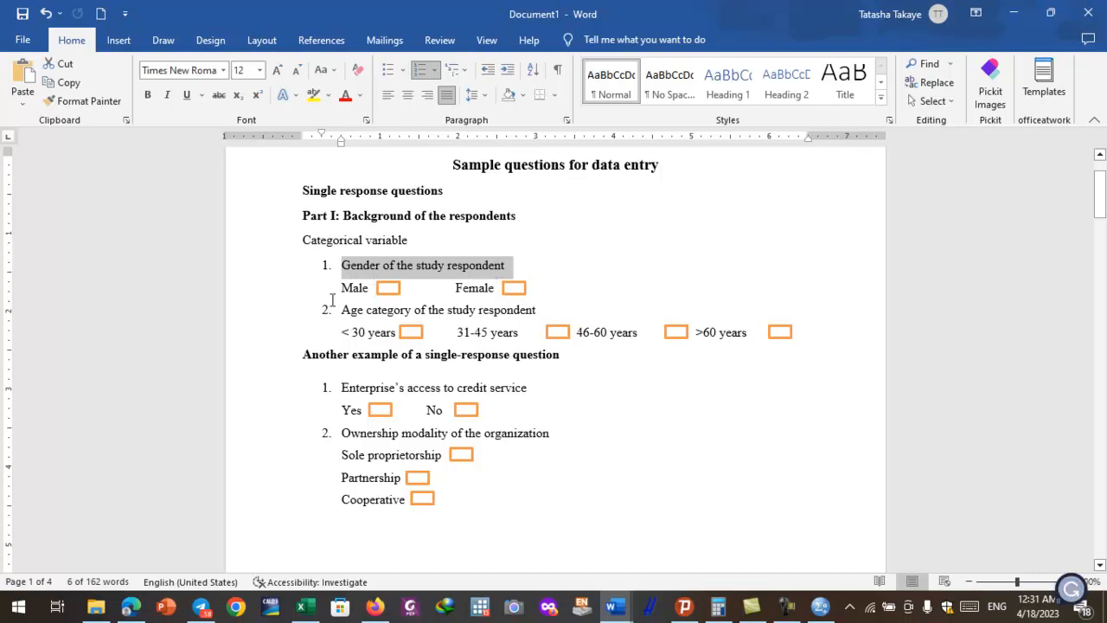
left_click(346, 288)
left_click_drag(338, 288, 547, 288)
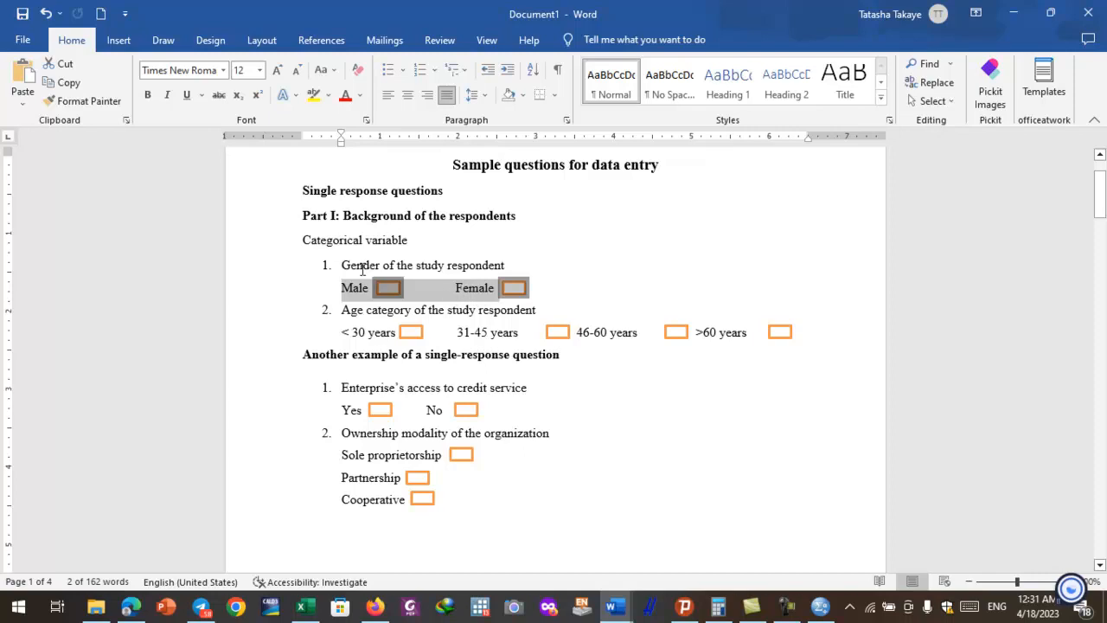
left_click_drag(344, 266, 510, 265)
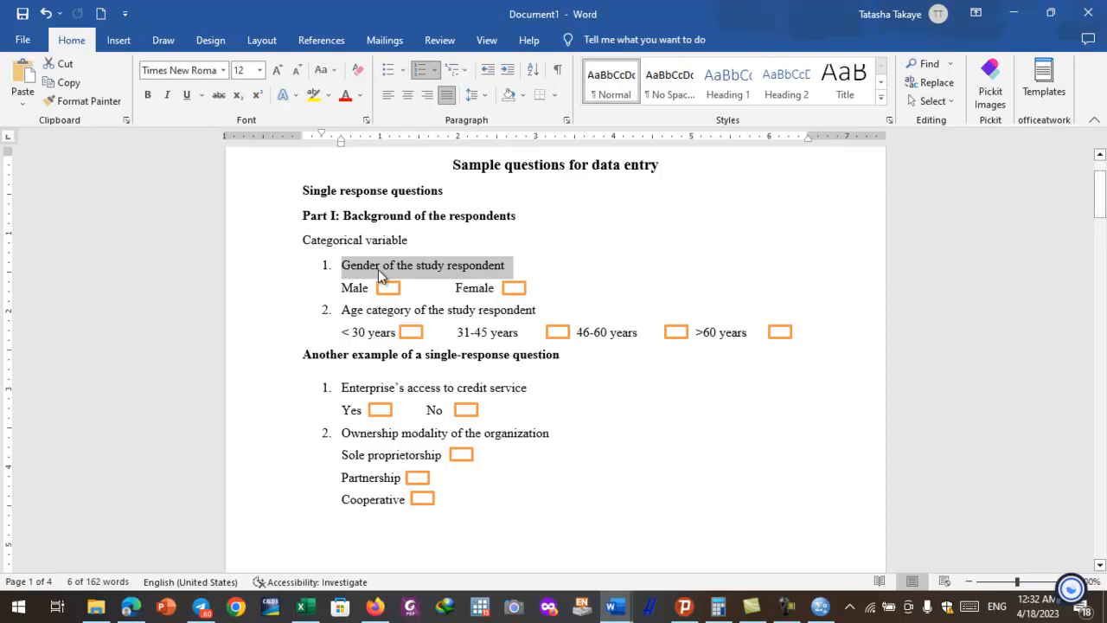
left_click(418, 272)
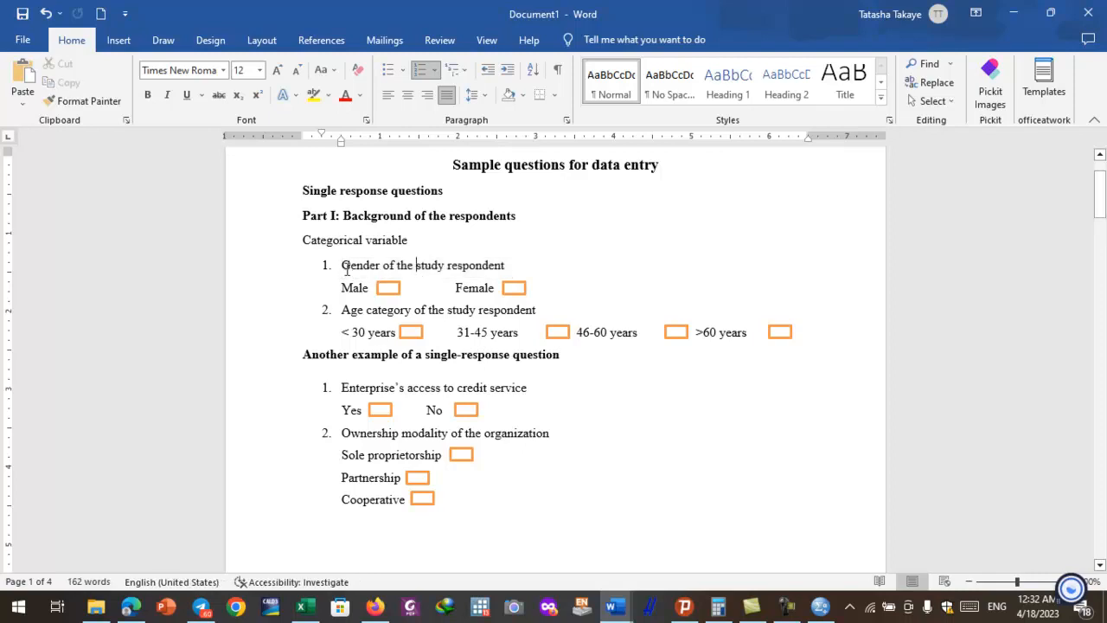
left_click_drag(343, 268, 513, 271)
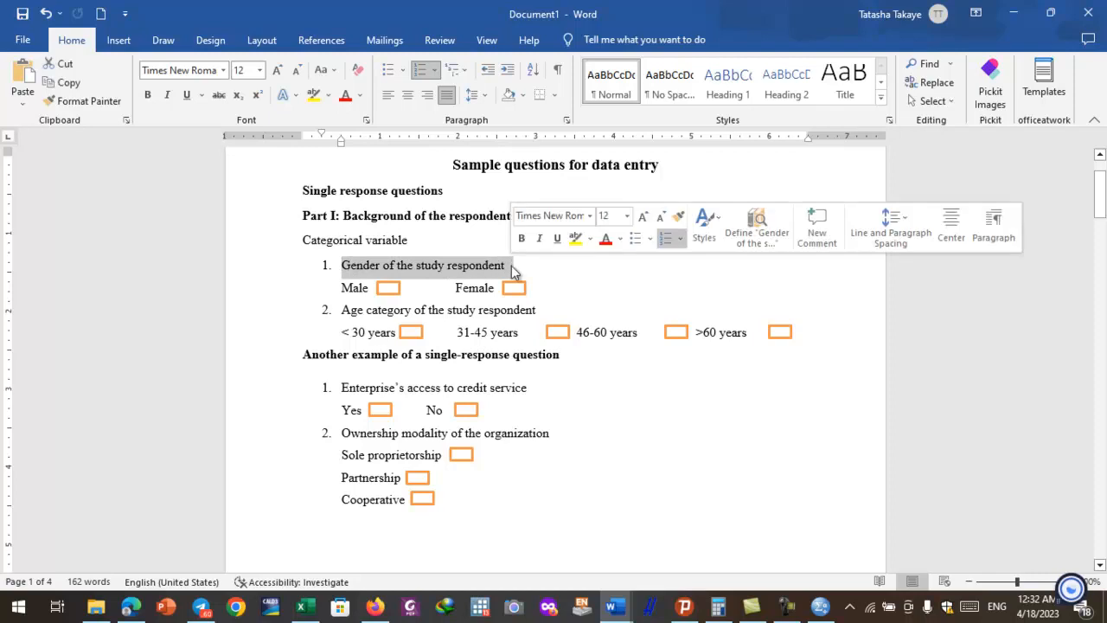
left_click(457, 270)
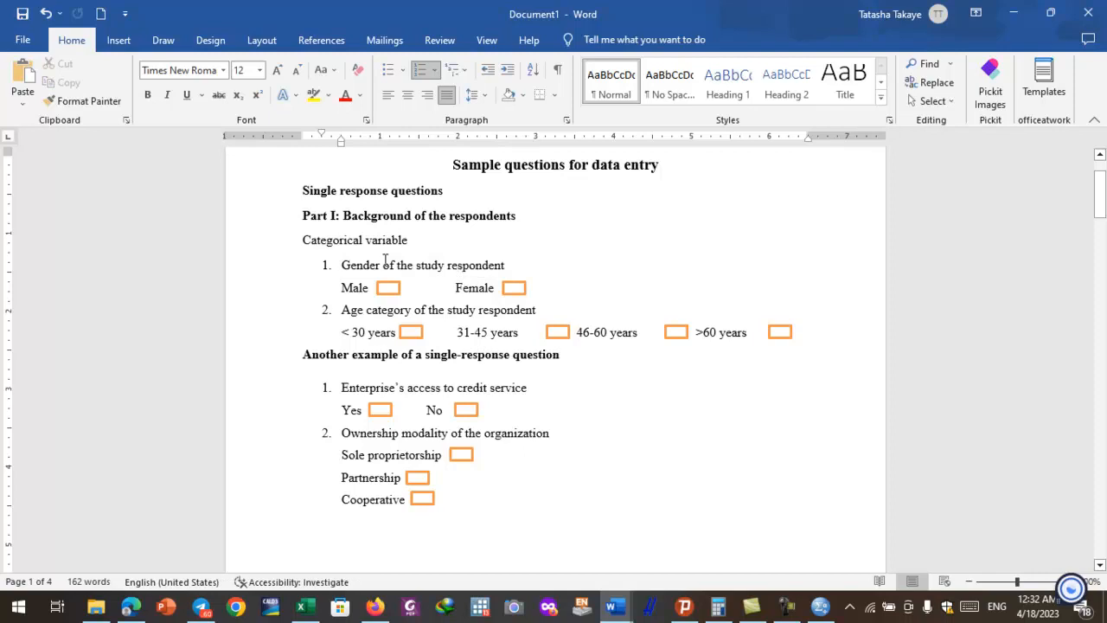
left_click_drag(346, 270, 499, 270)
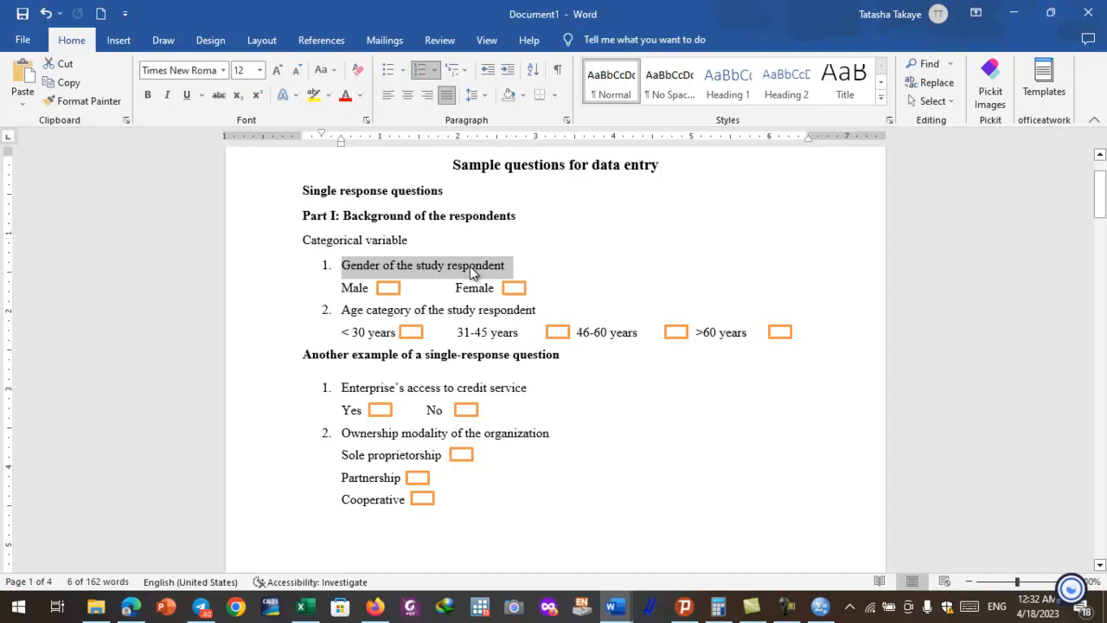
Switch to SPSS, show the variable definitions, and select the name cell of the first variable.
mouse_move(824, 608)
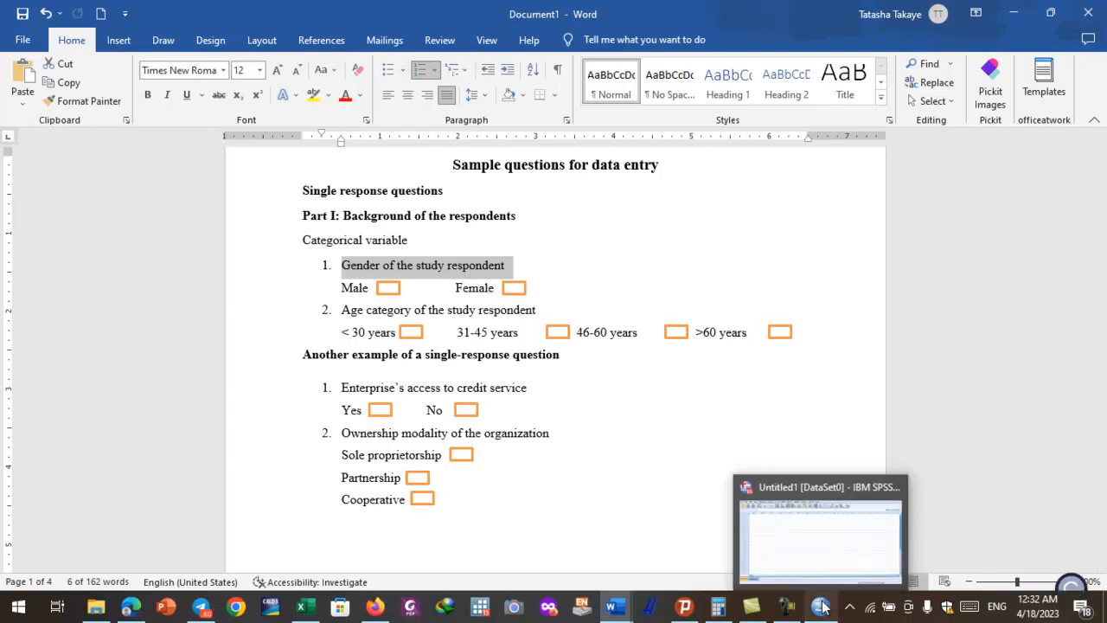
left_click(826, 552)
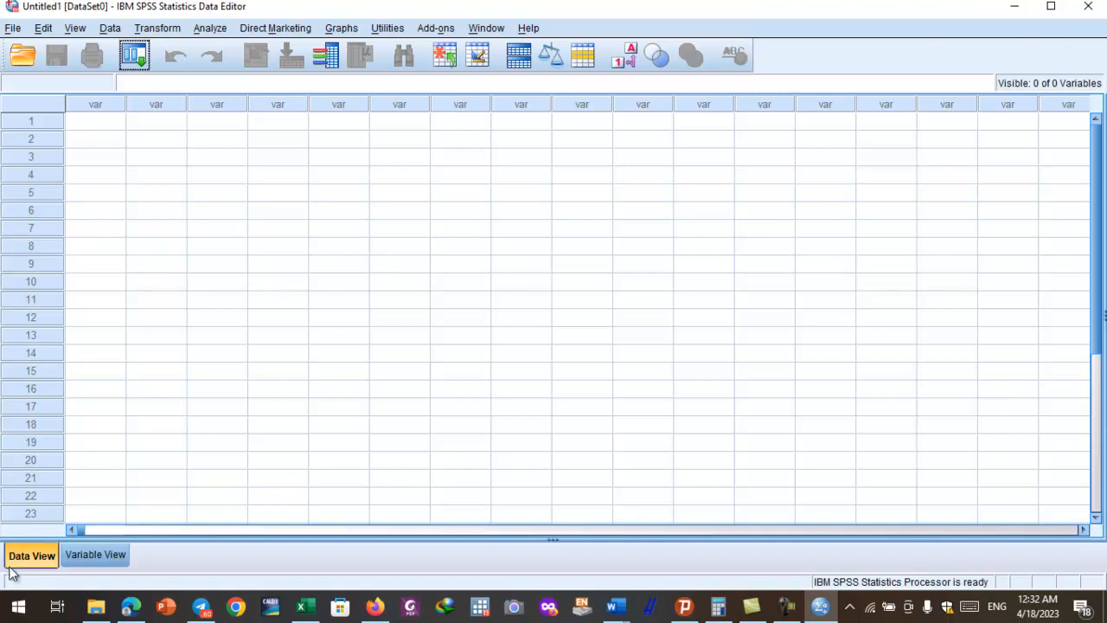
left_click(102, 558)
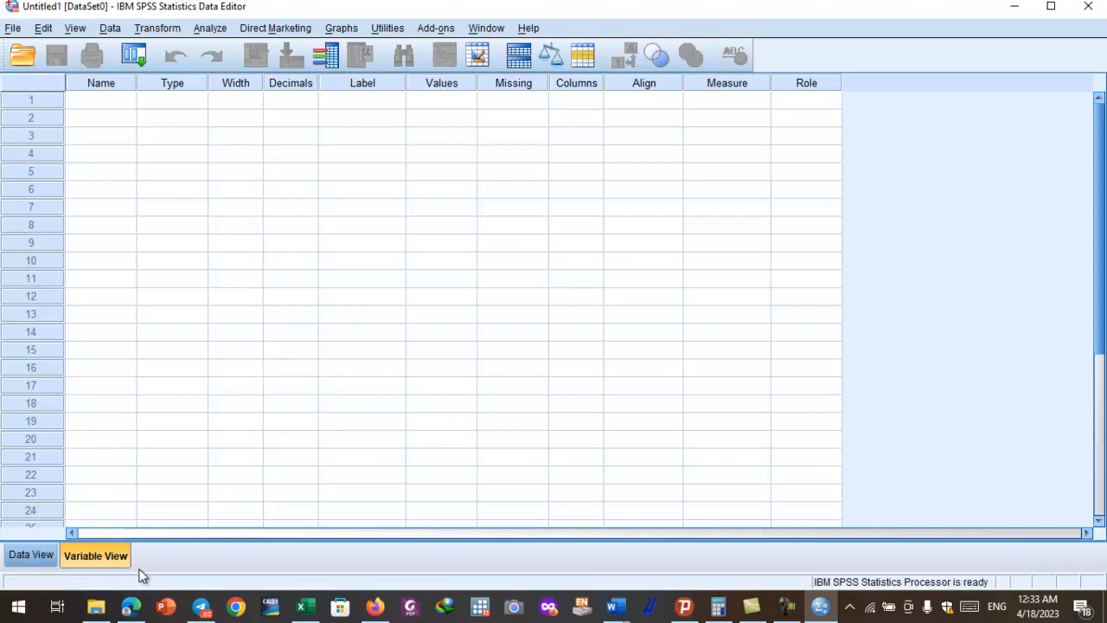
left_click(79, 101)
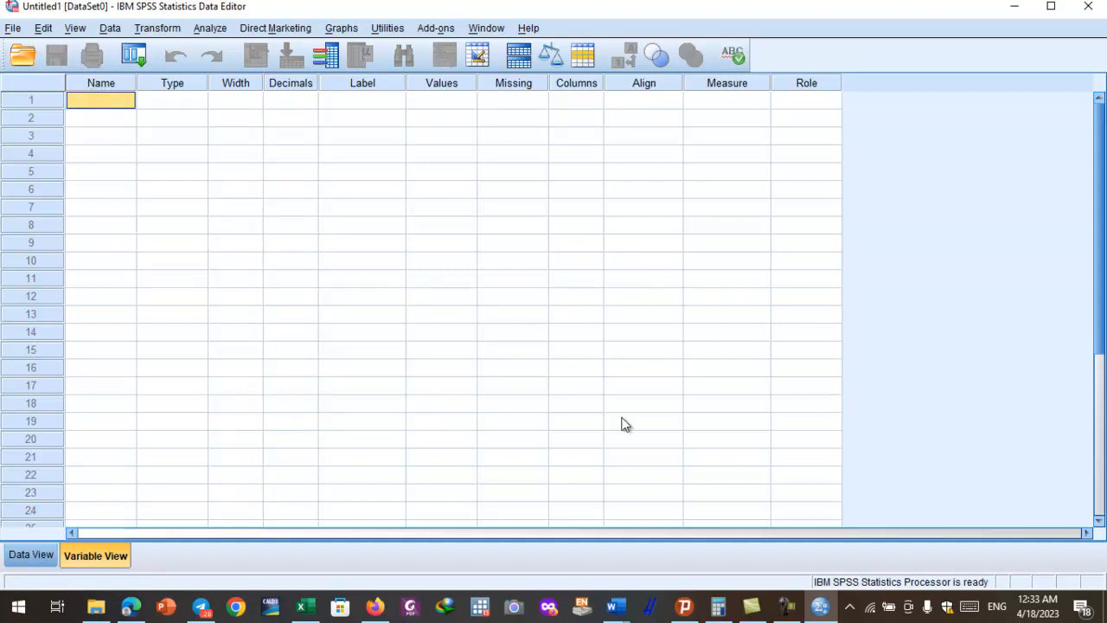
Check the gender question's answer options in the Word document and name the first SPSS variable Gender.
mouse_move(615, 607)
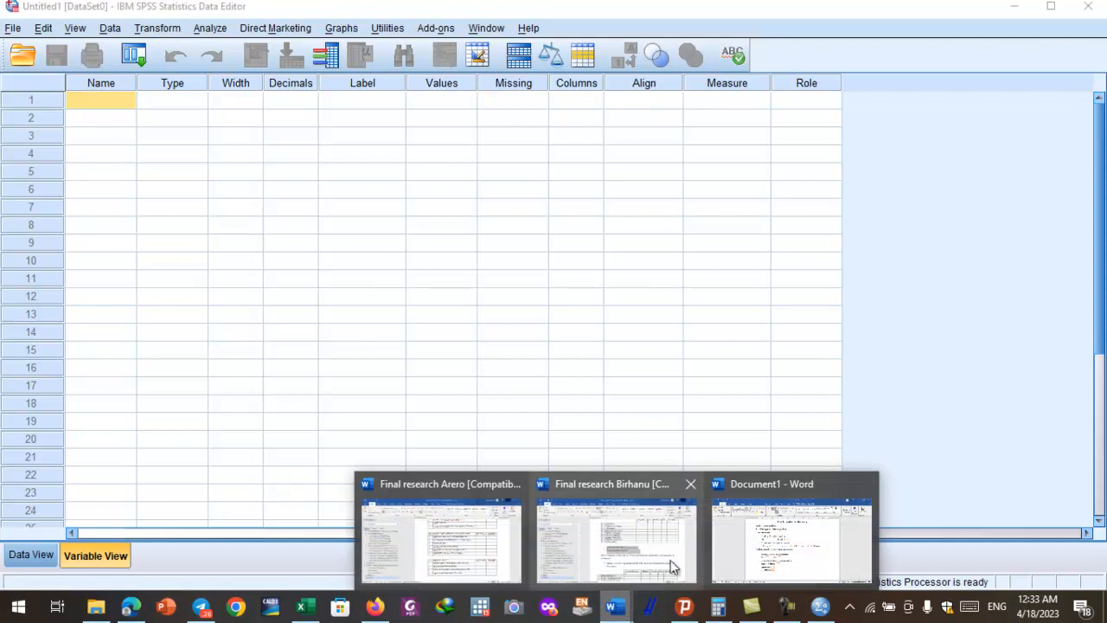
left_click(773, 564)
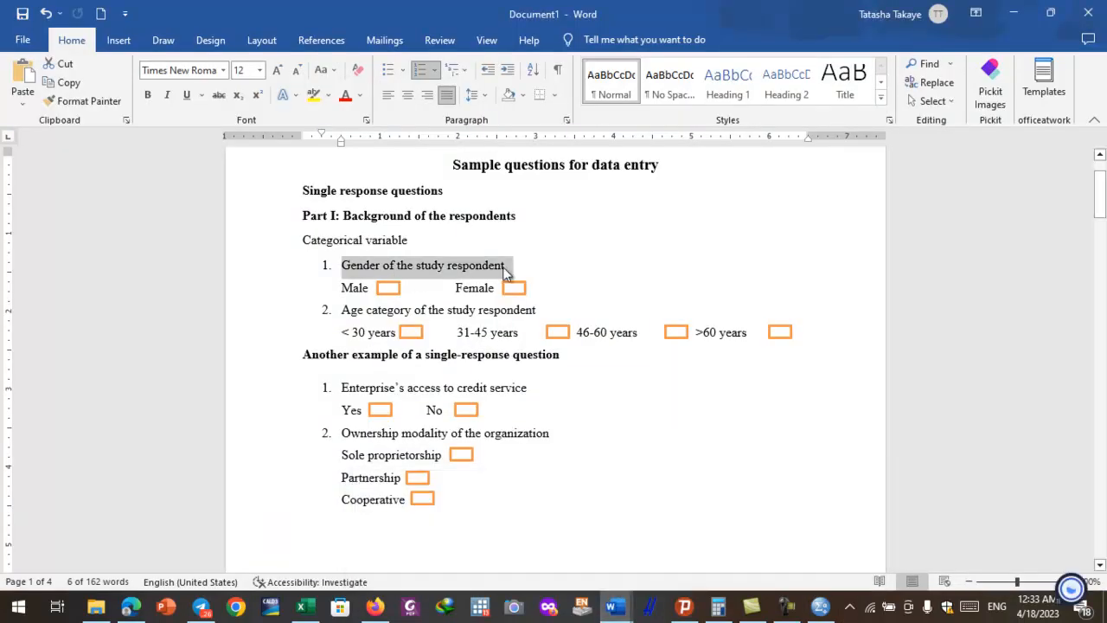
left_click(356, 265)
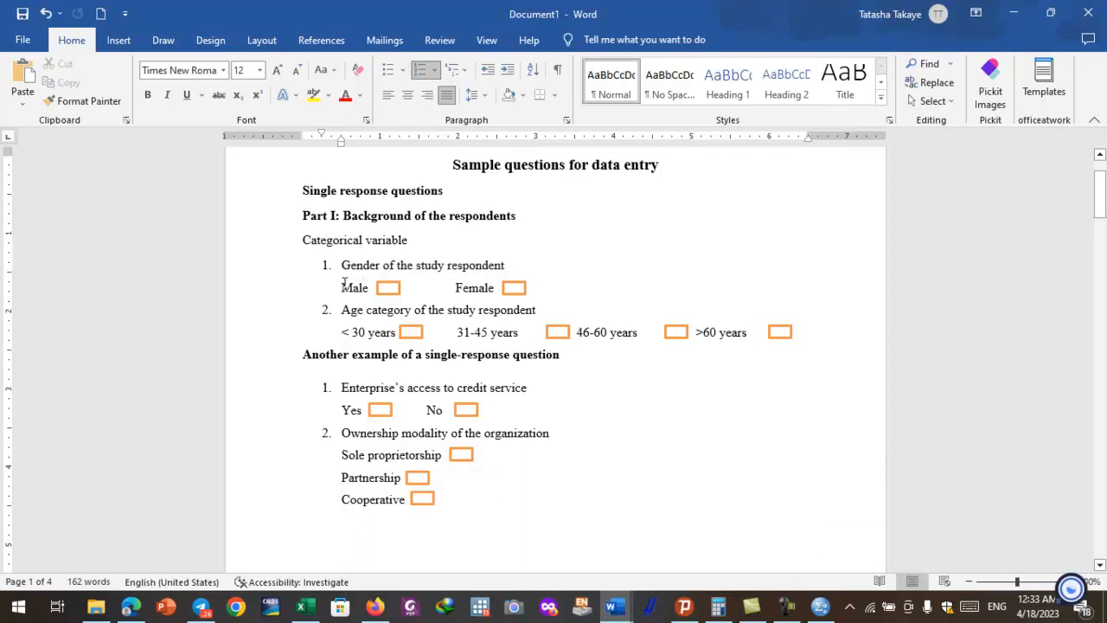
left_click_drag(343, 288, 368, 291)
left_click_drag(456, 288, 495, 289)
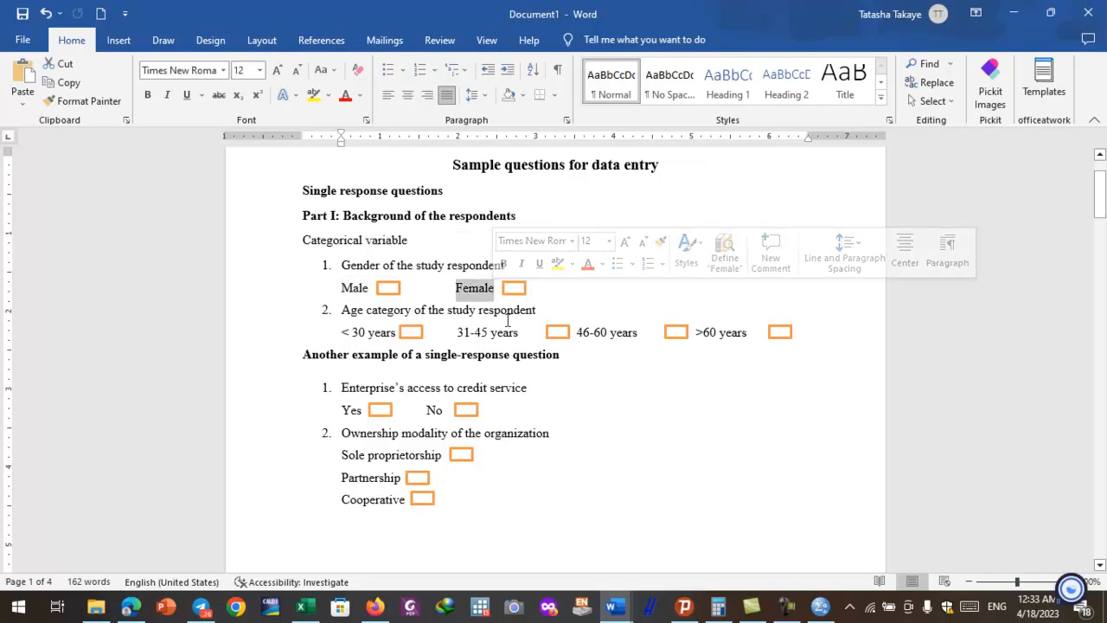
left_click(354, 289)
left_click(820, 606)
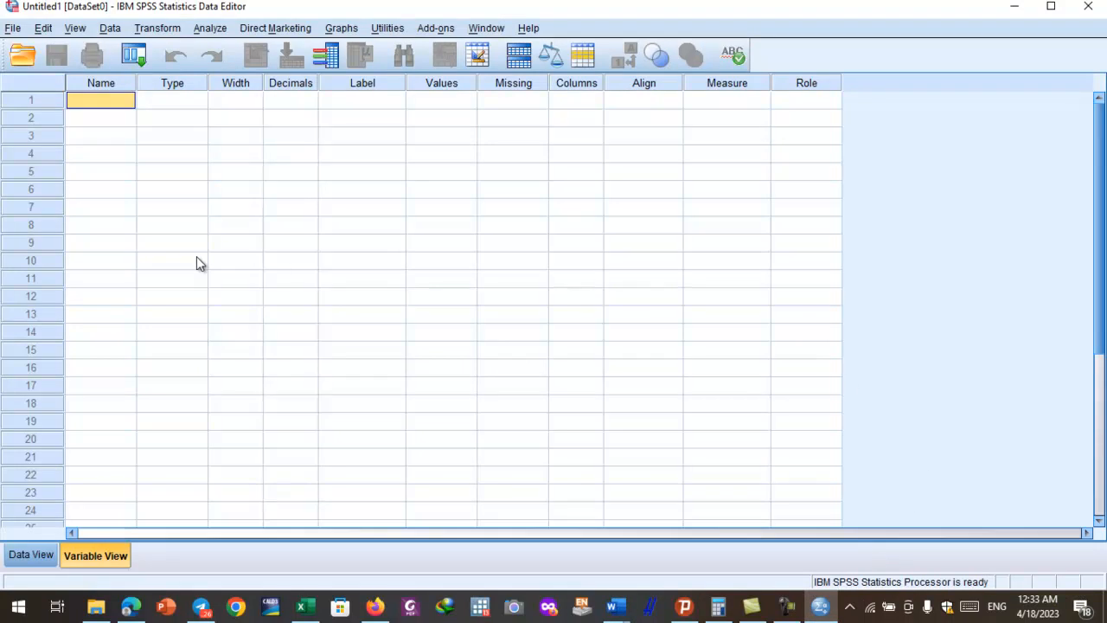
double_click(111, 101)
left_click(111, 119)
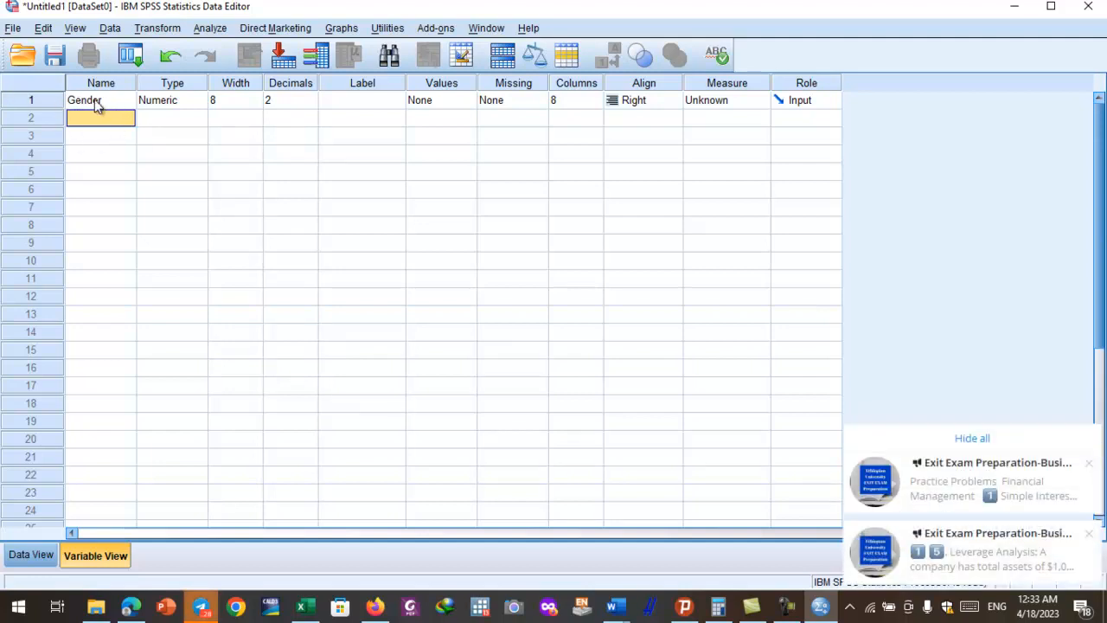
Hide the pop-up notifications and quit Telegram.
left_click(969, 429)
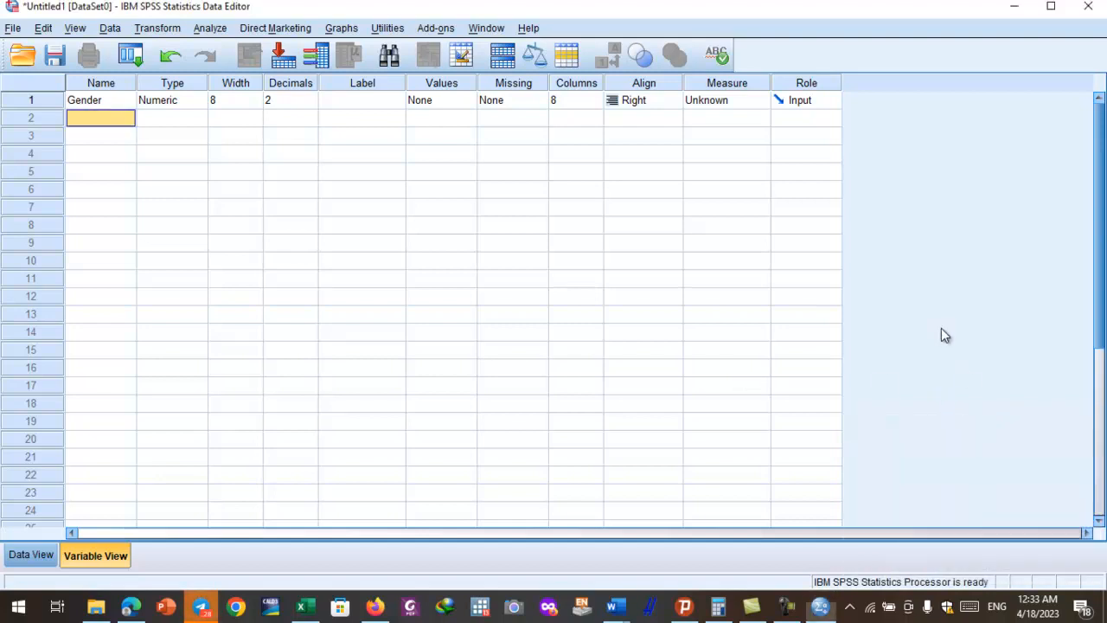
left_click(850, 605)
right_click(852, 546)
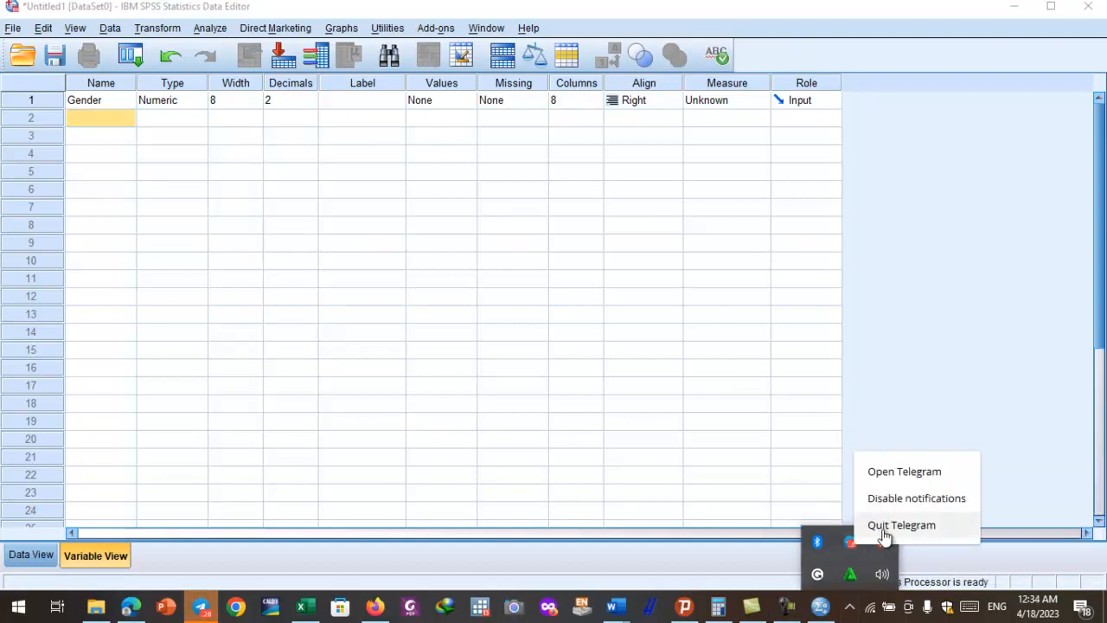
left_click(891, 526)
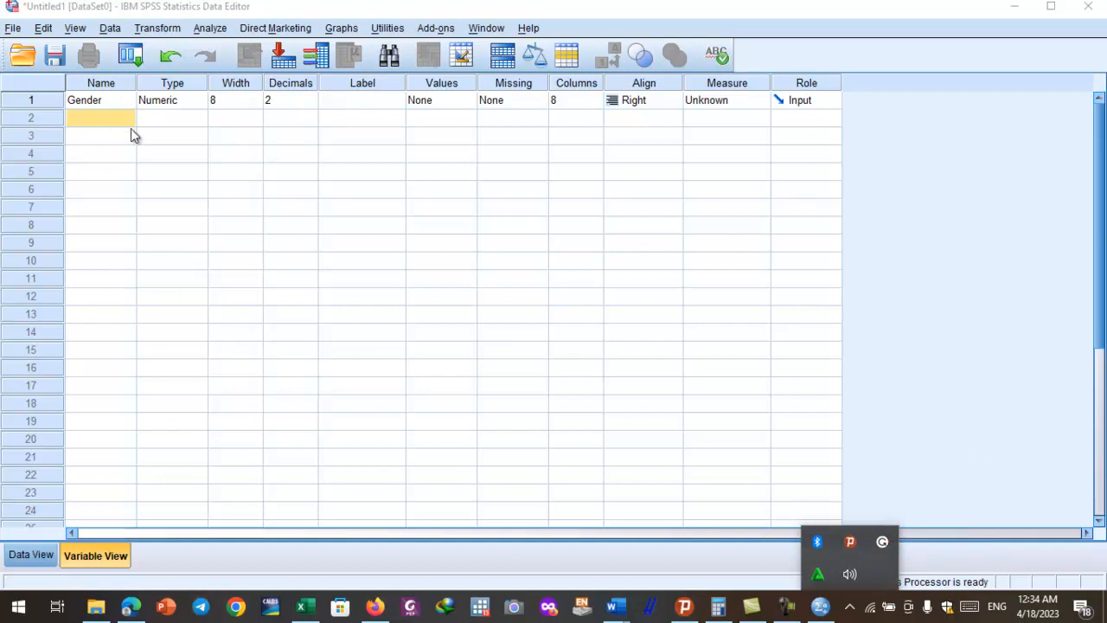
Set the Gender variable's decimals to 0.
left_click(93, 100)
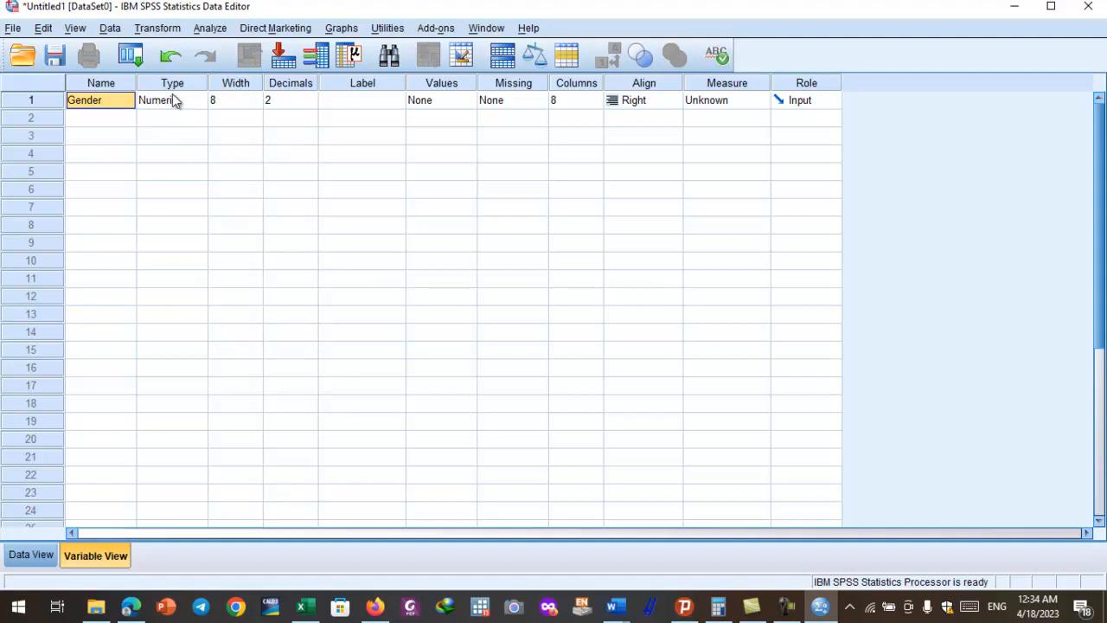
left_click(311, 104)
left_click(311, 104)
left_click(311, 104)
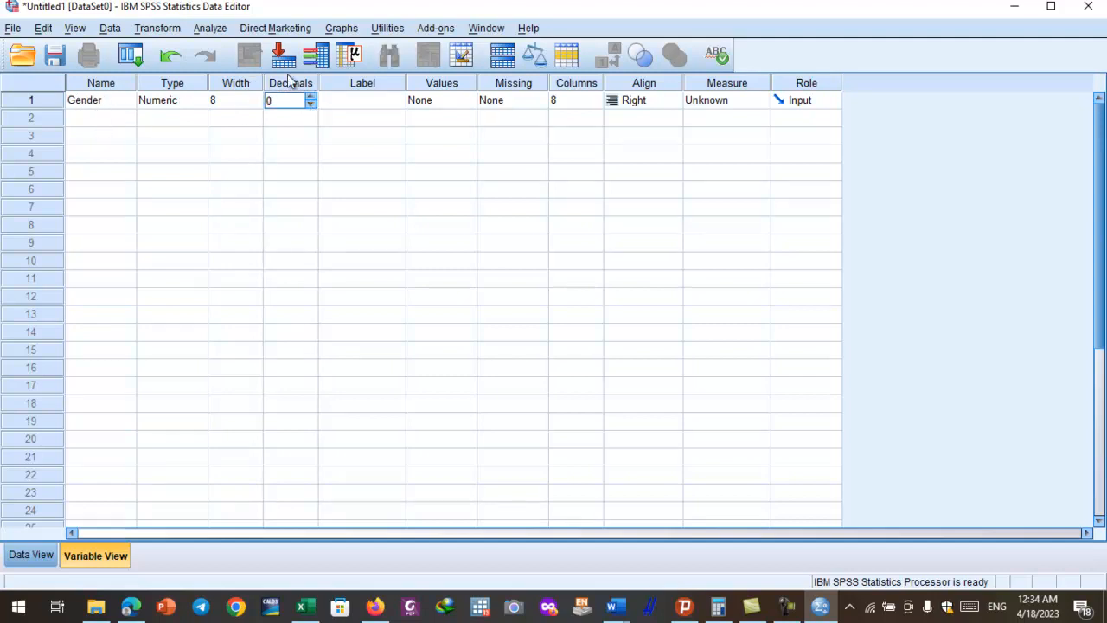
Switch to the Word questionnaire and copy the question text "Gender of the study respondent".
left_click(351, 101)
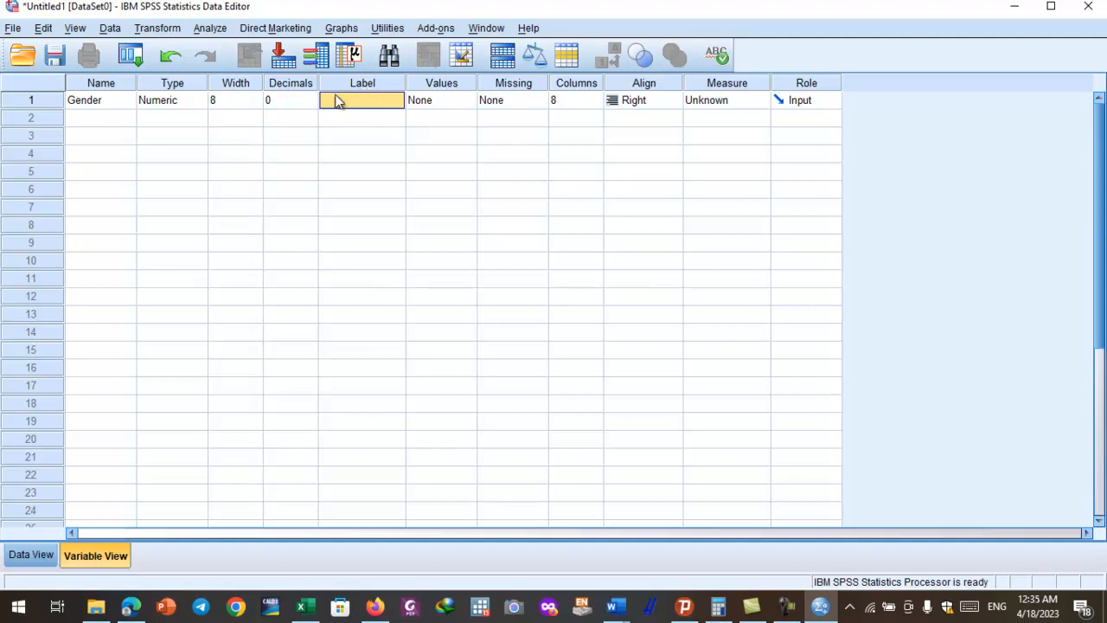
left_click(616, 608)
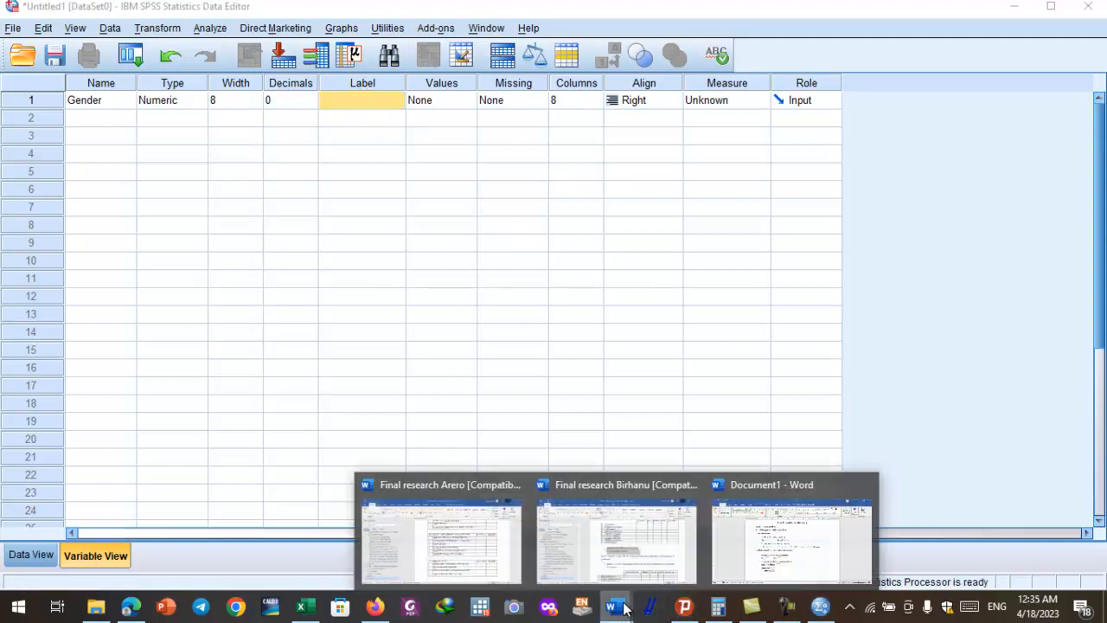
left_click(374, 105)
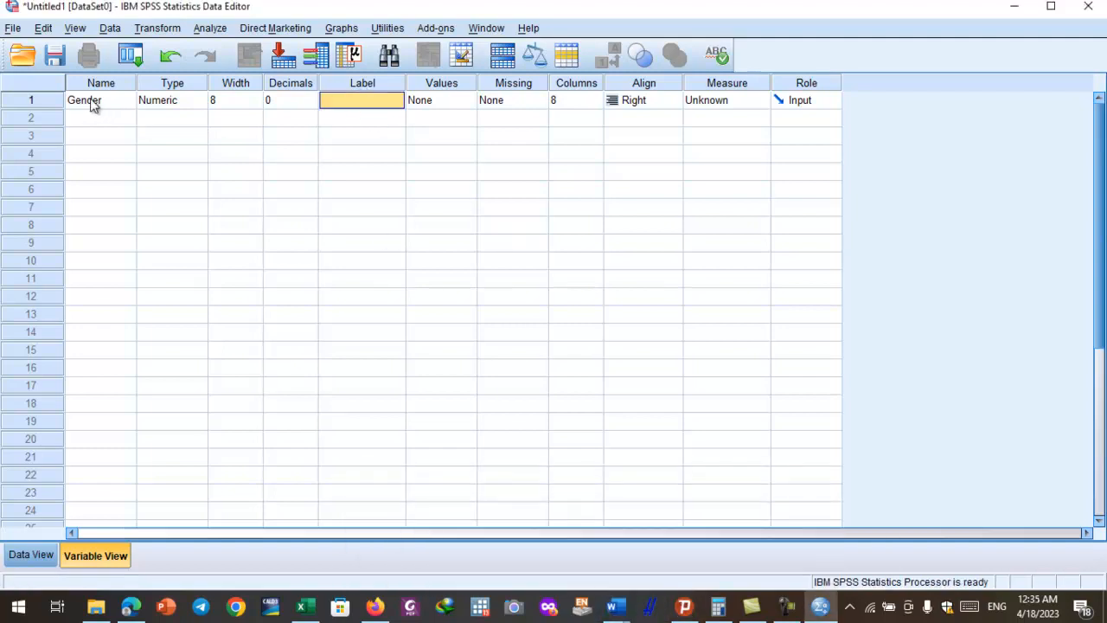
left_click(616, 607)
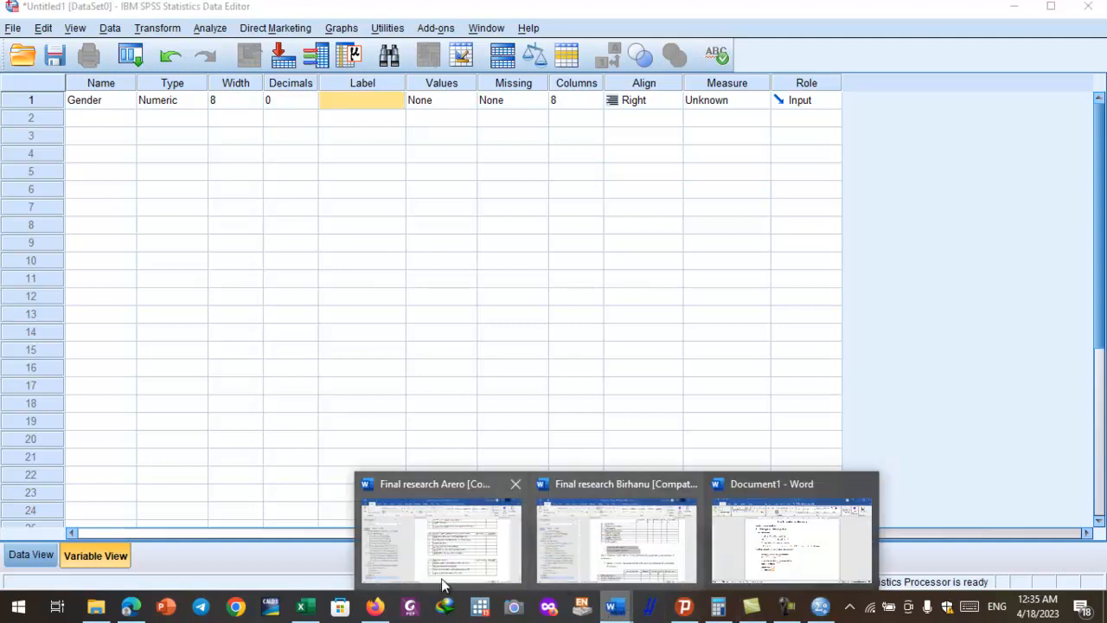
left_click(761, 549)
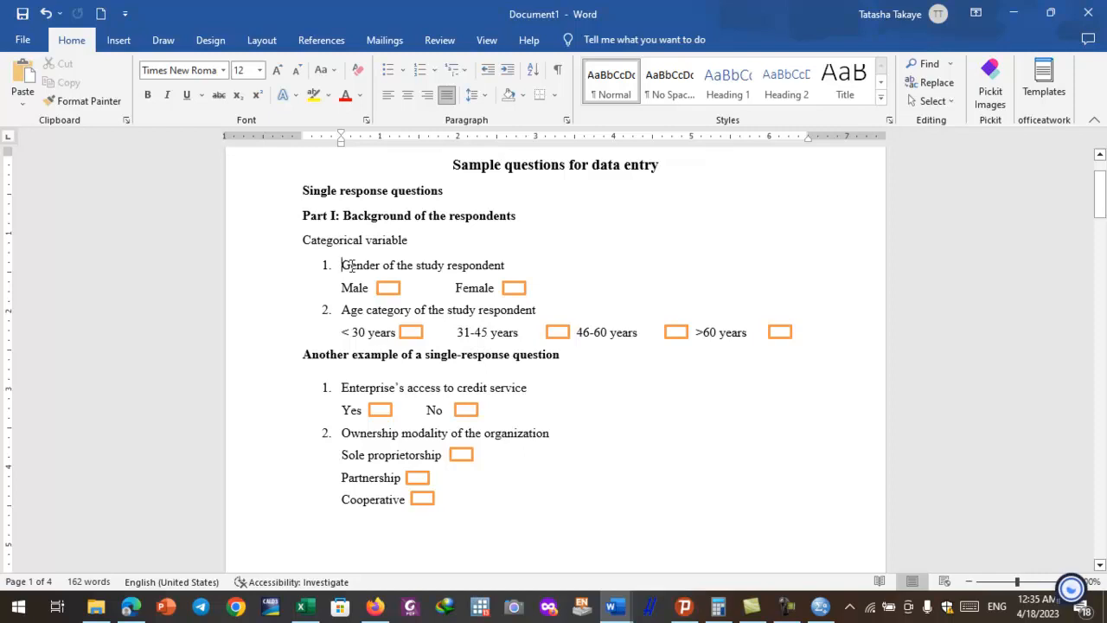
left_click_drag(342, 268, 505, 268)
right_click(491, 268)
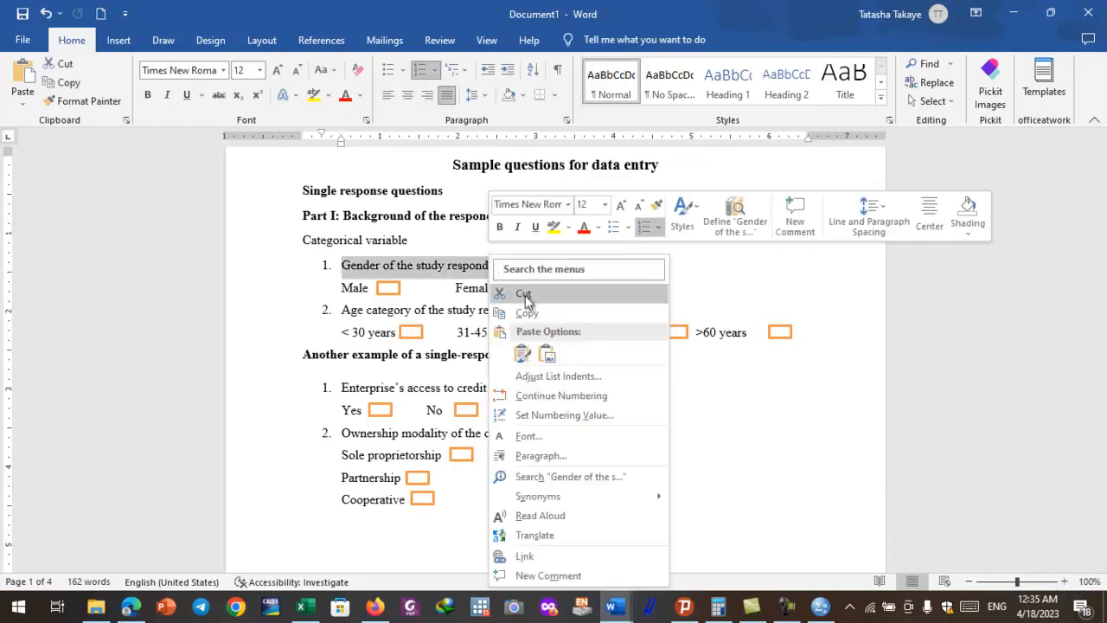
left_click(529, 315)
Try to paste the copied question text as the Gender variable's label in SPSS, and clear the pasted entry.
left_click(821, 606)
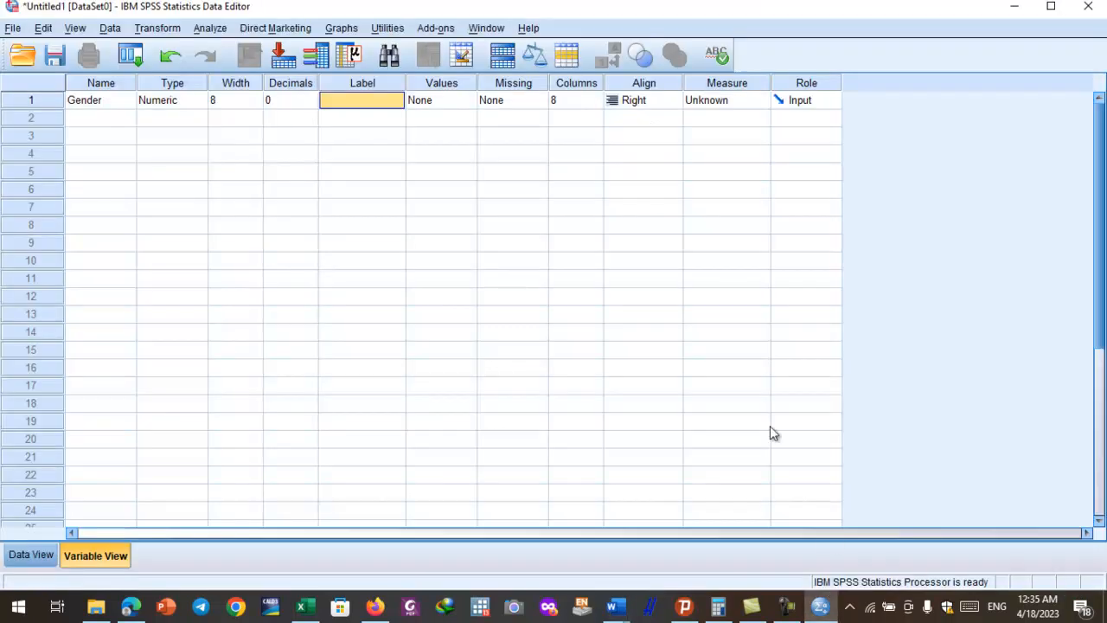
right_click(368, 102)
left_click(389, 126)
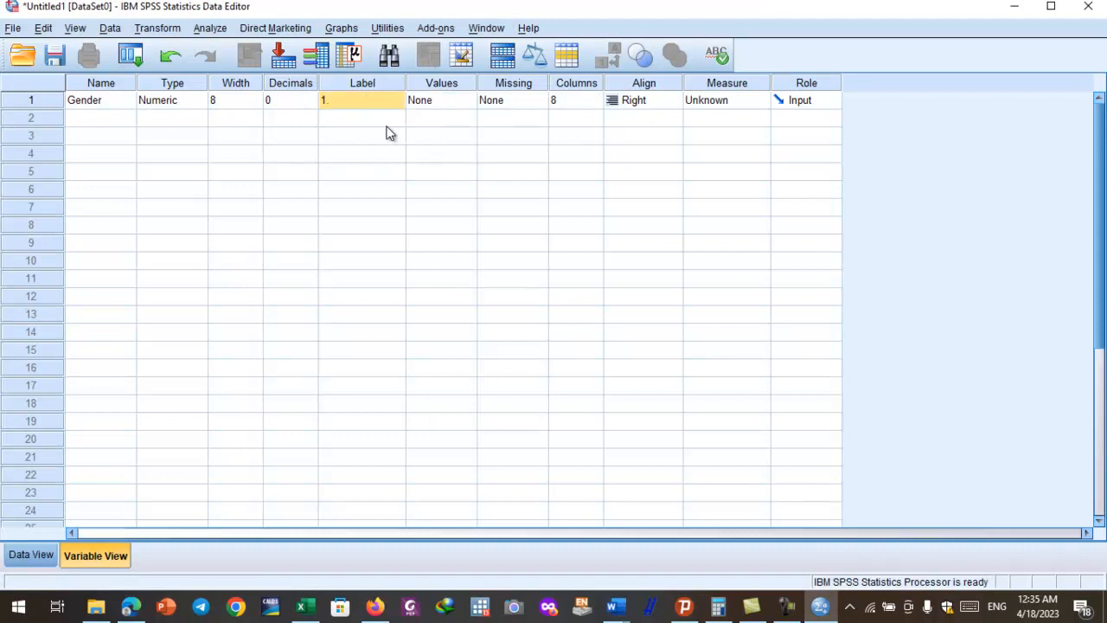
double_click(338, 101)
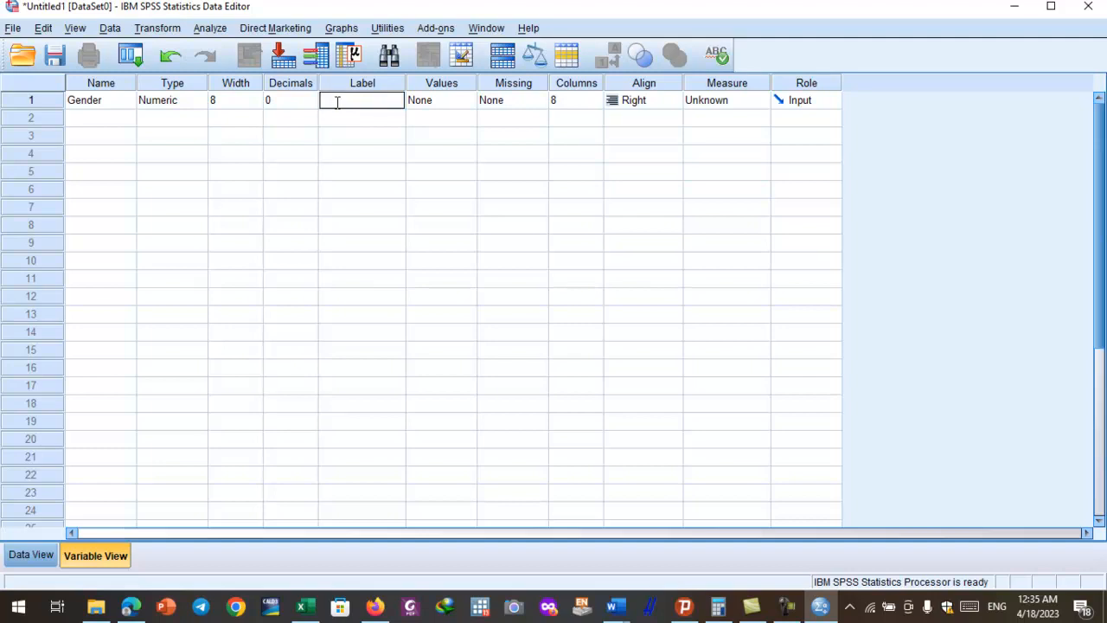
left_click(333, 113)
Label the Gender variable "Gender of the study participant".
left_click(354, 102)
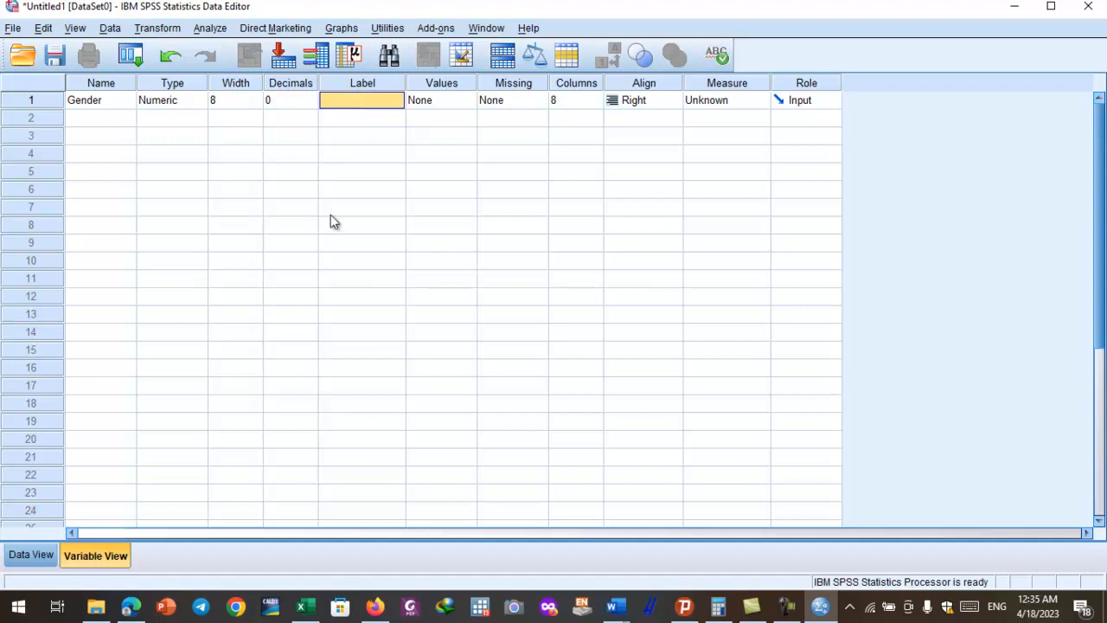
type("Gender")
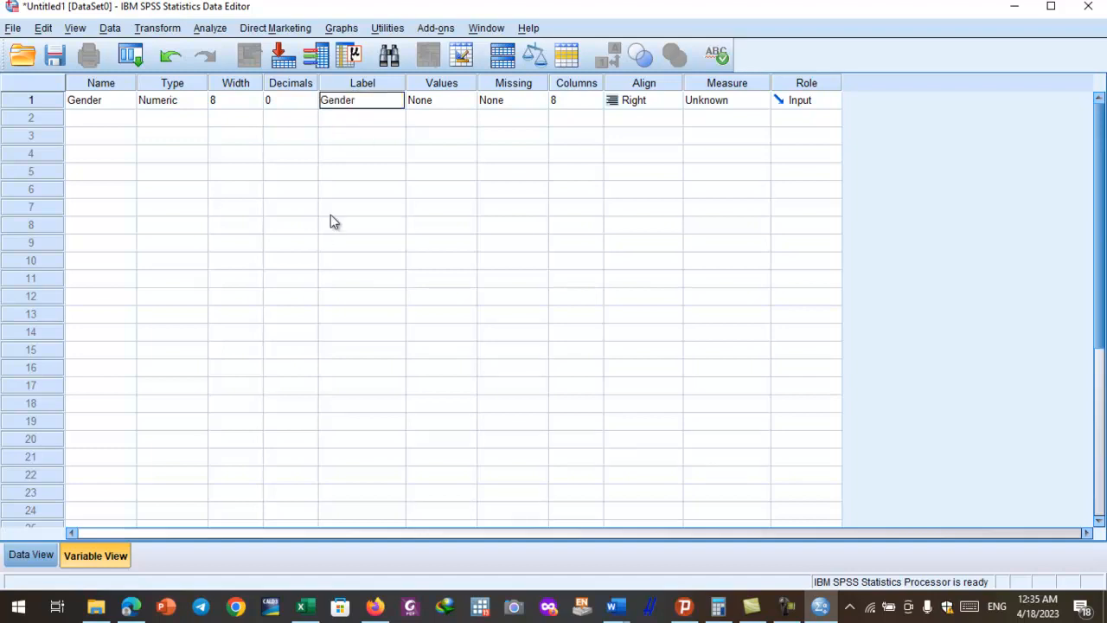
type(" o")
type("f the study")
type(" particip")
type("ant")
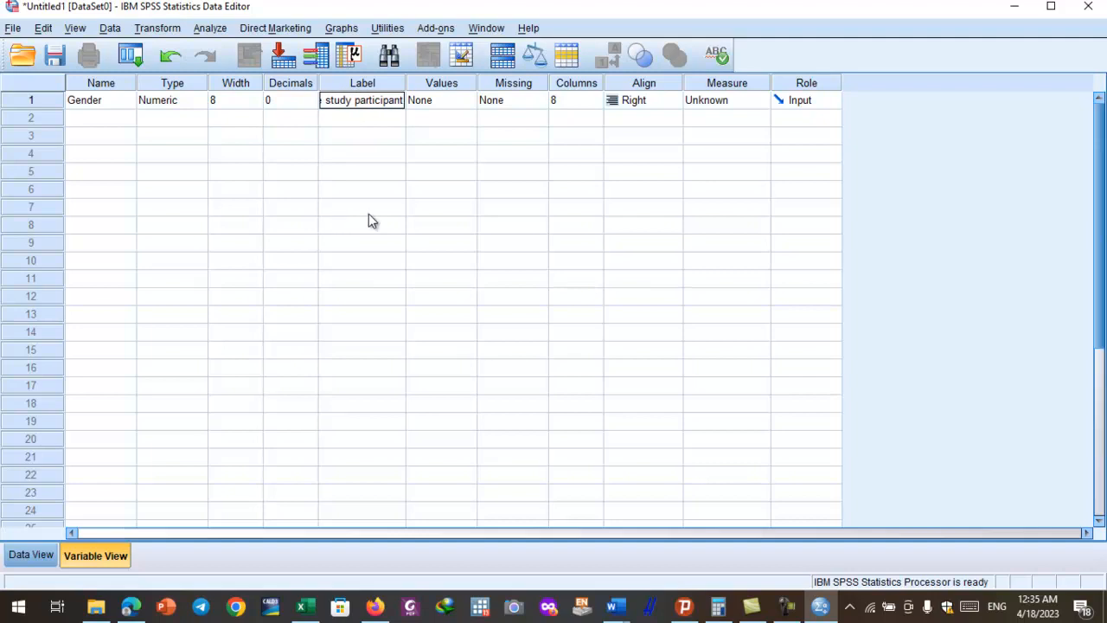
left_click(468, 104)
left_click(469, 104)
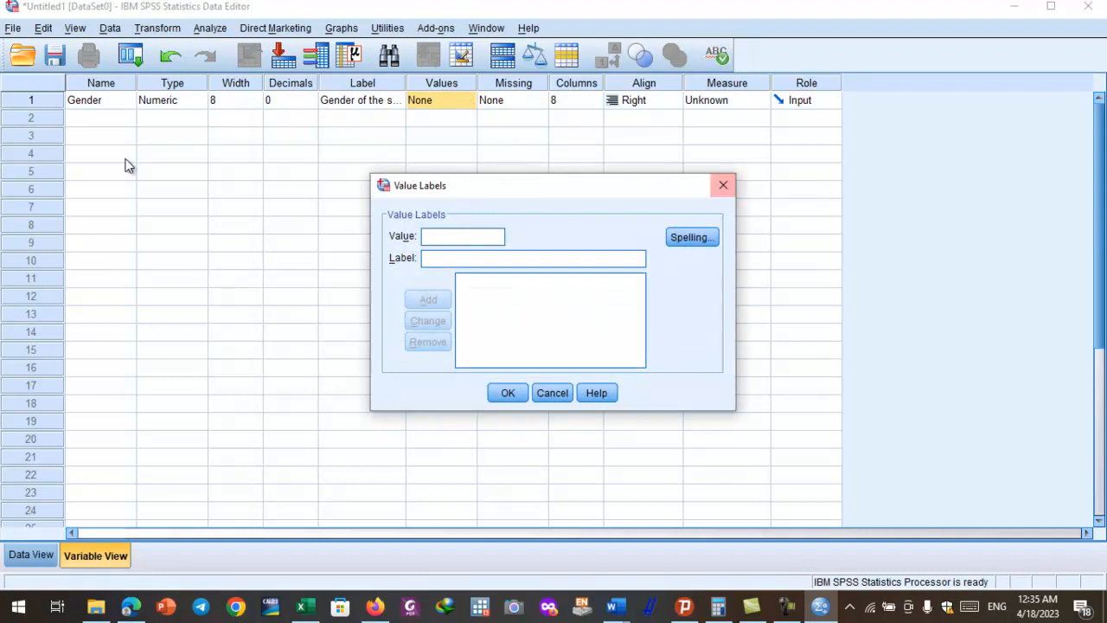
left_click(723, 185)
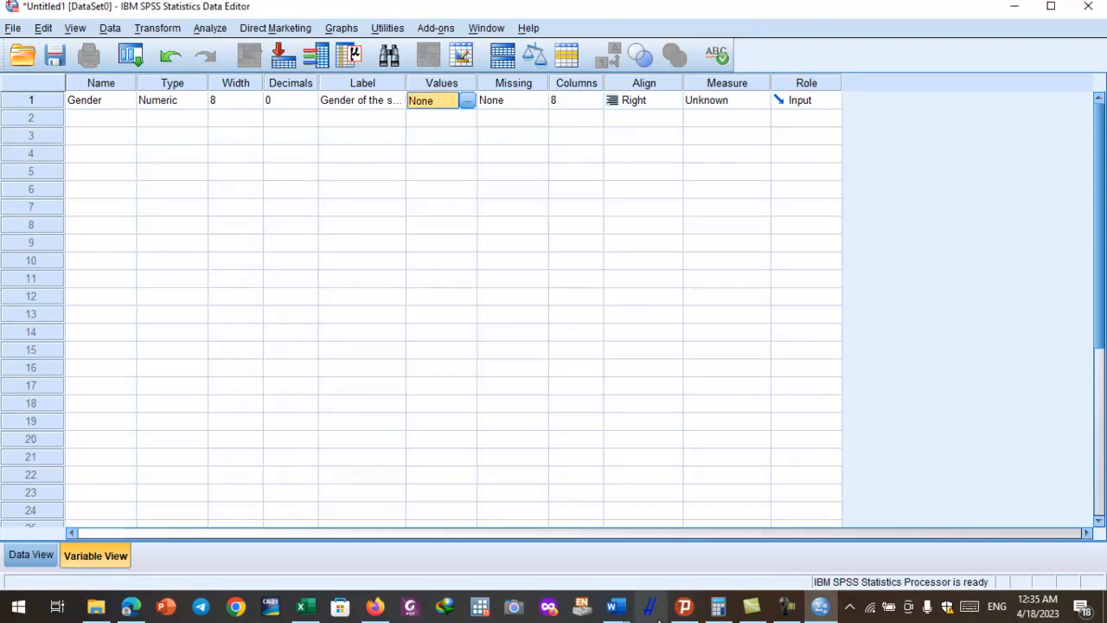
Check the gender question's answer options in the Word document and return to SPSS.
mouse_move(614, 606)
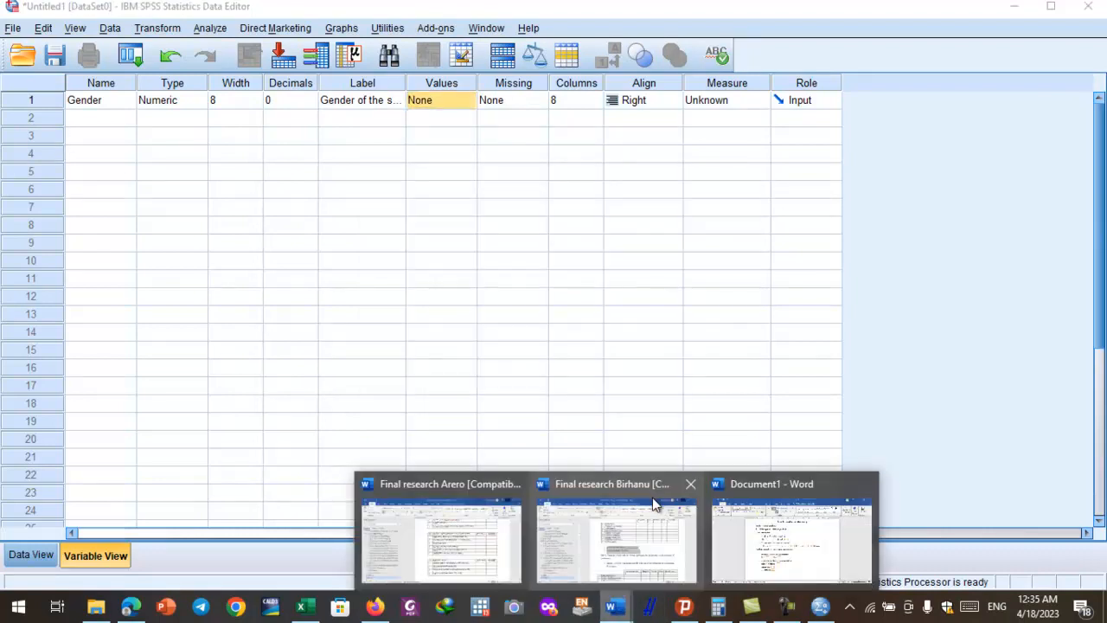
left_click(772, 538)
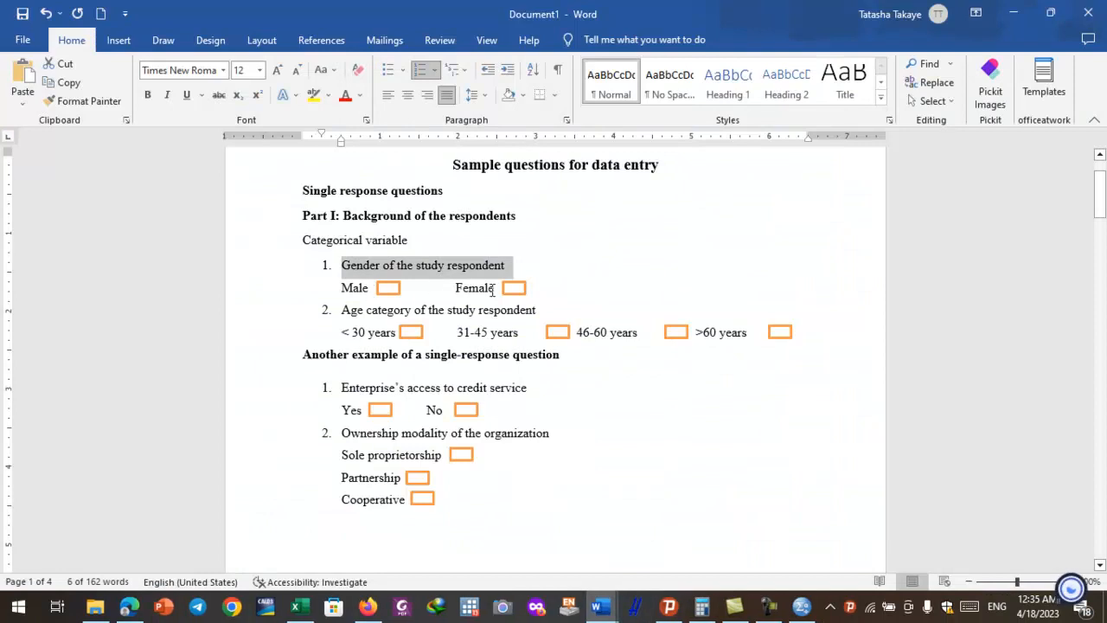
left_click(821, 606)
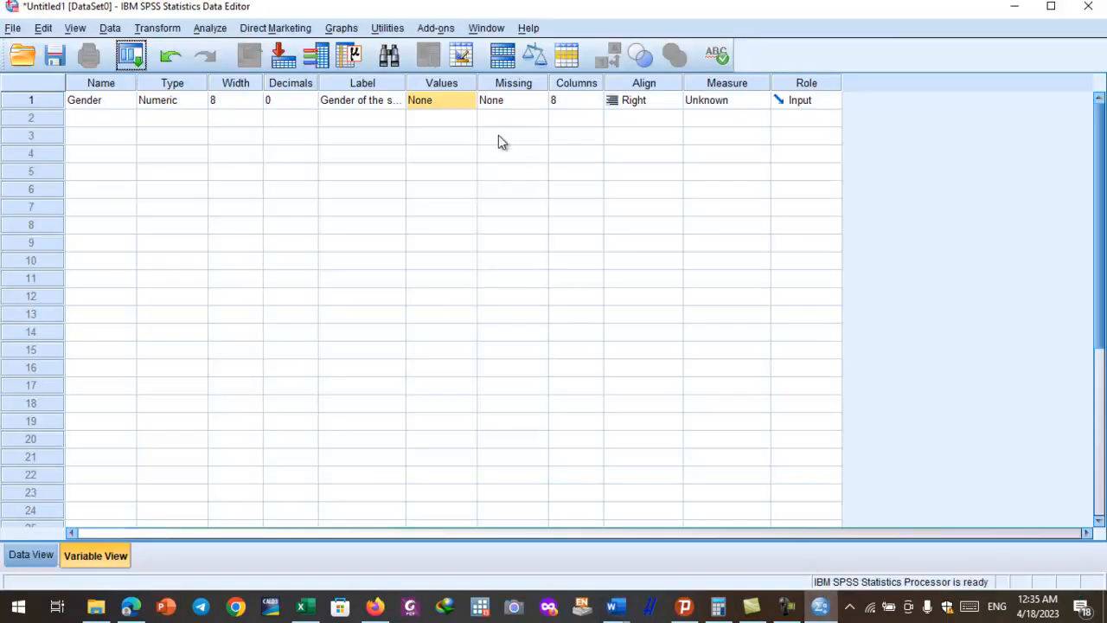
Define the Gender variable's value labels as 1 = Male and 2 = Female.
left_click(474, 105)
left_click(471, 105)
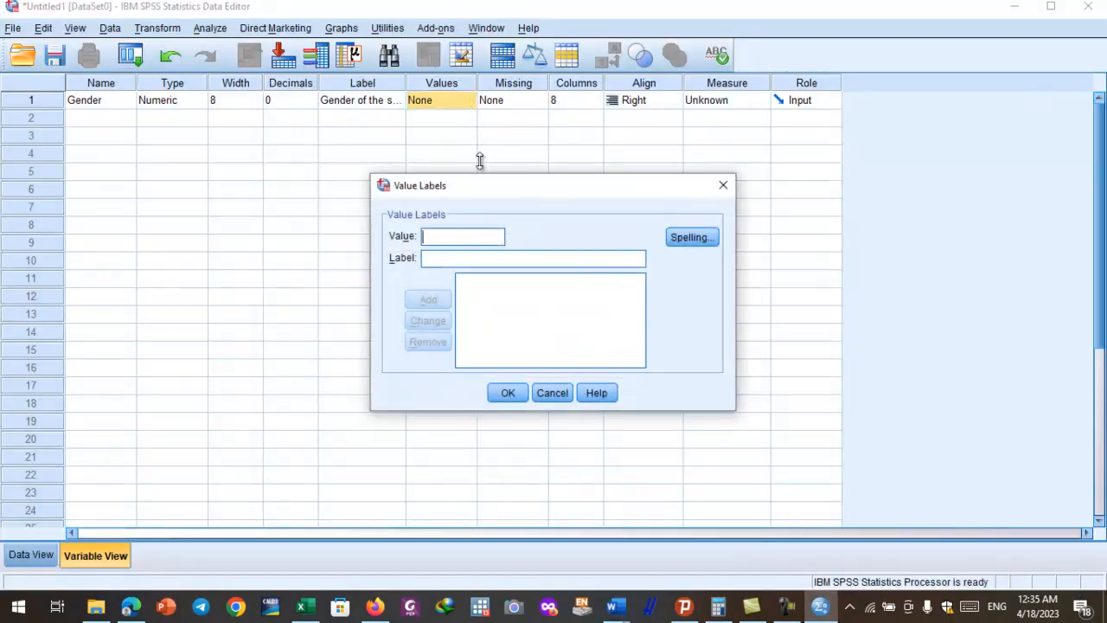
left_click(462, 258)
type("Male")
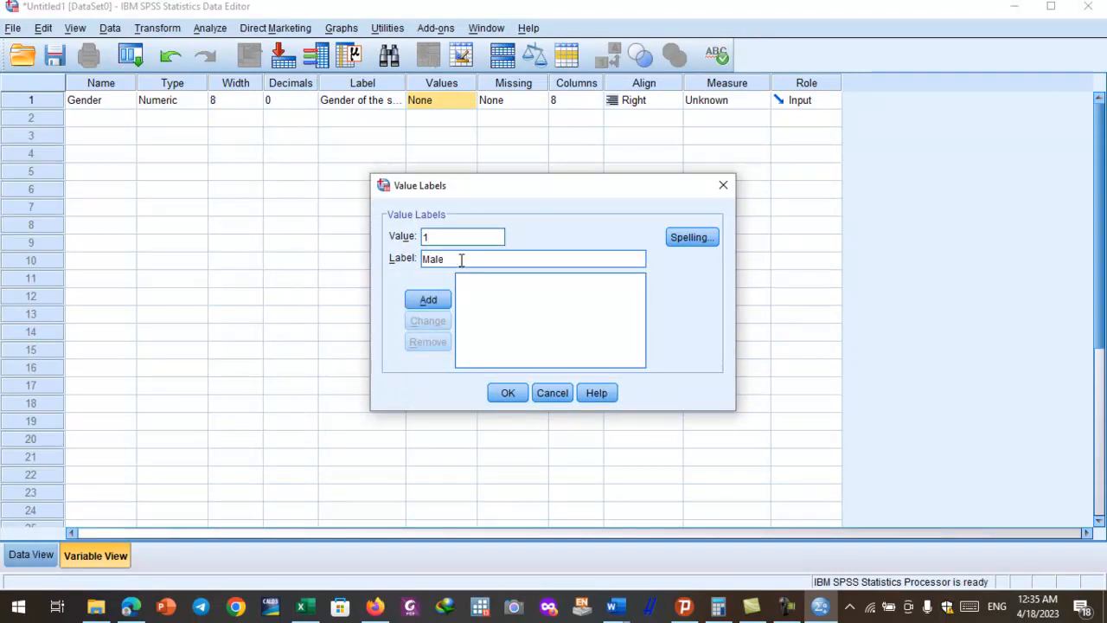
left_click(431, 299)
type("2")
left_click(456, 258)
type("F")
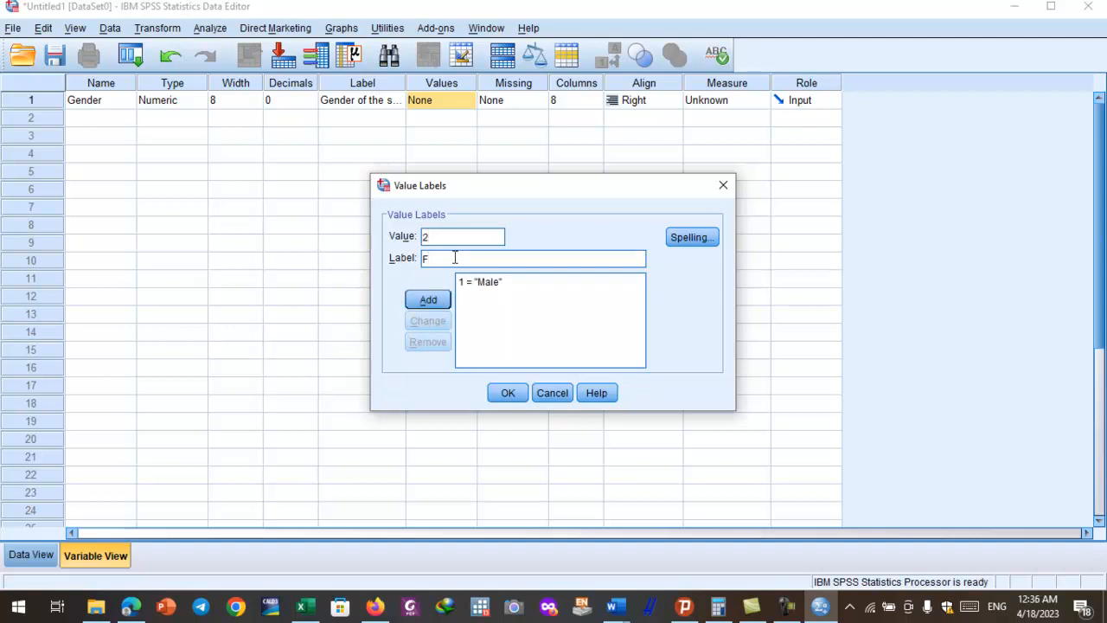
type("emale")
left_click(428, 300)
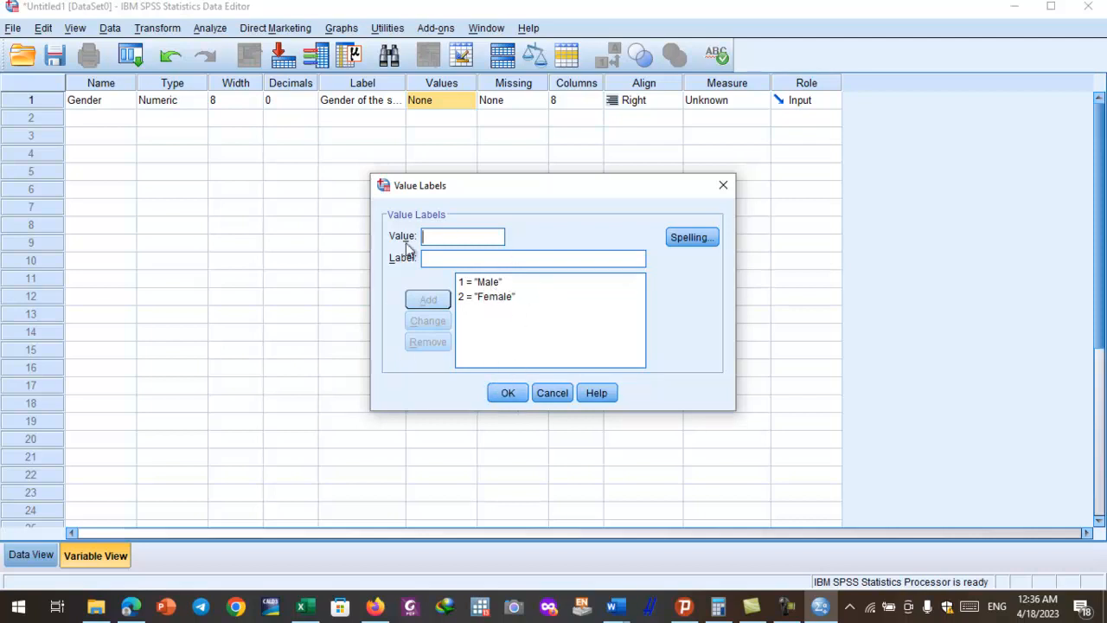
left_click(517, 394)
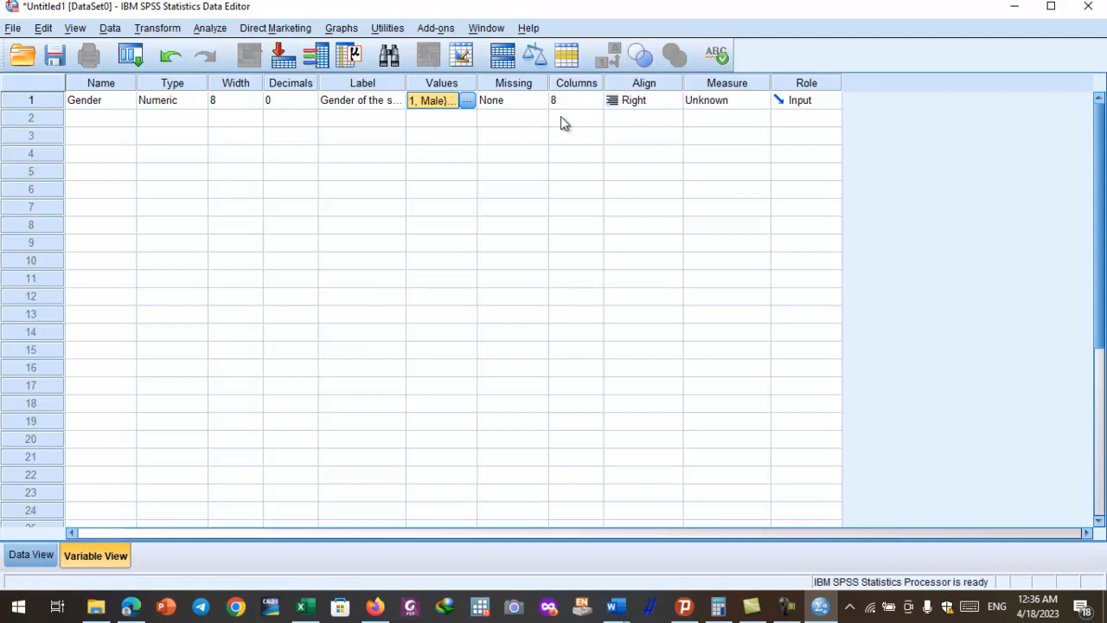
Set the Gender variable's alignment to Center and check its column in the data sheet.
left_click(671, 102)
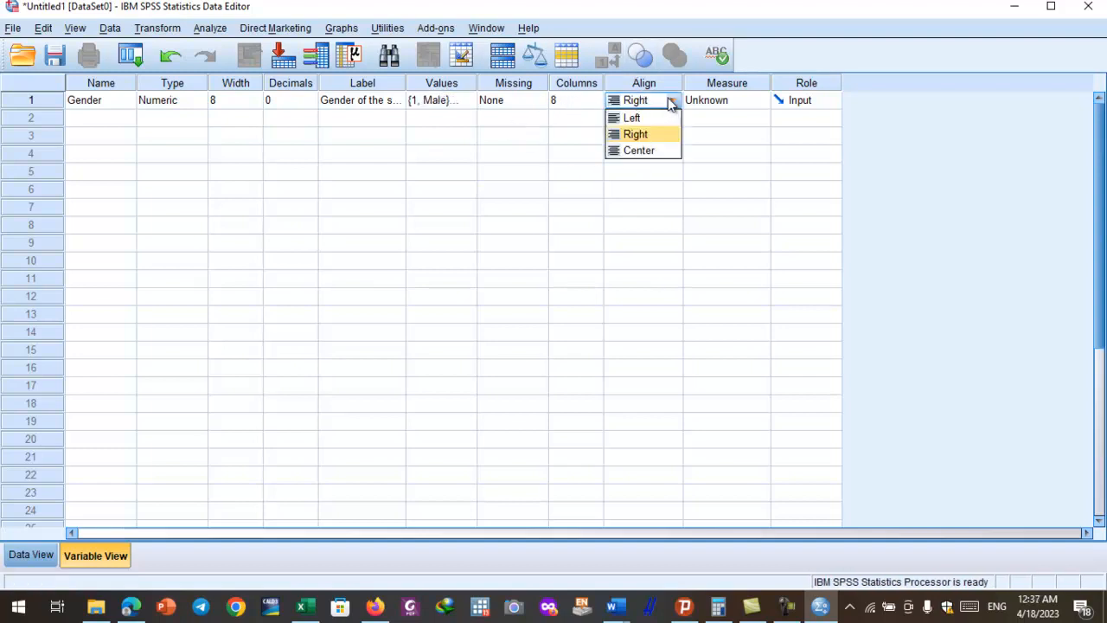
left_click(655, 149)
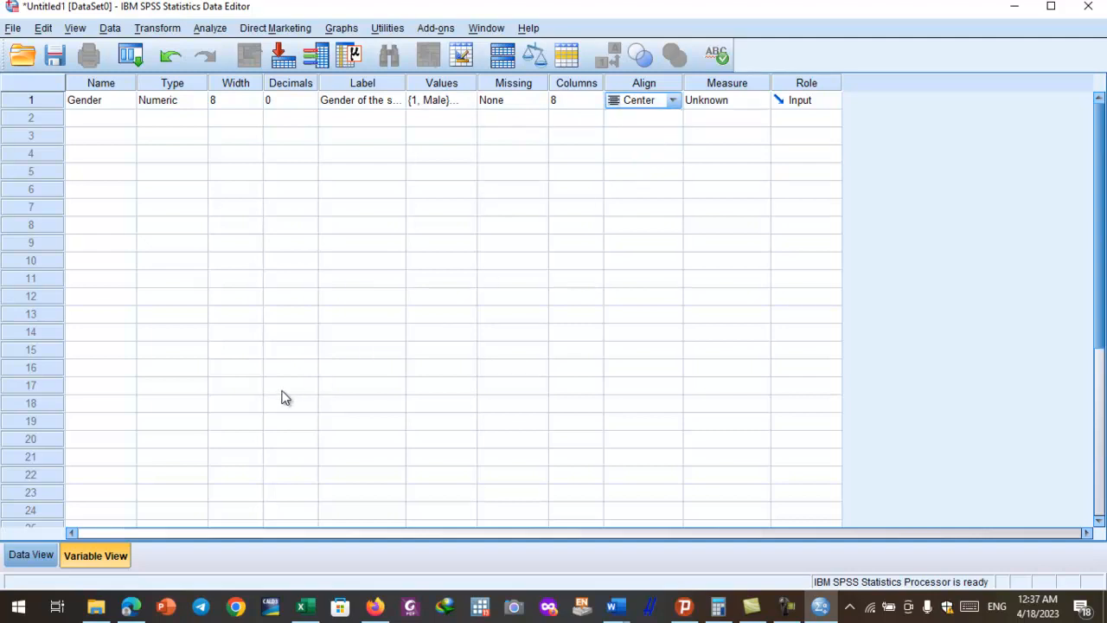
left_click(33, 555)
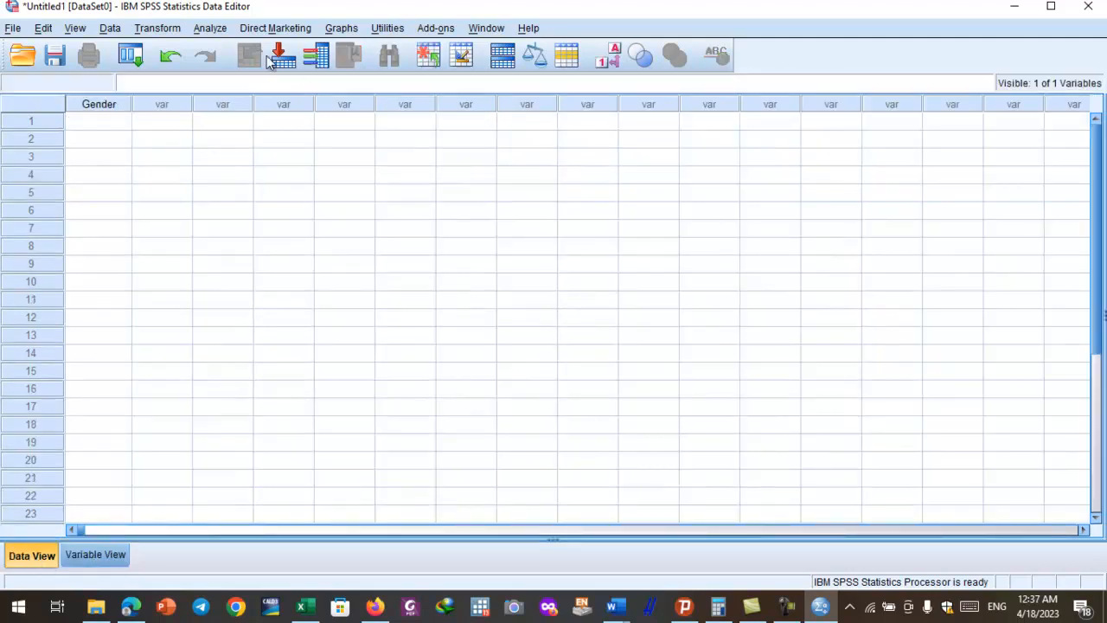
left_click(105, 555)
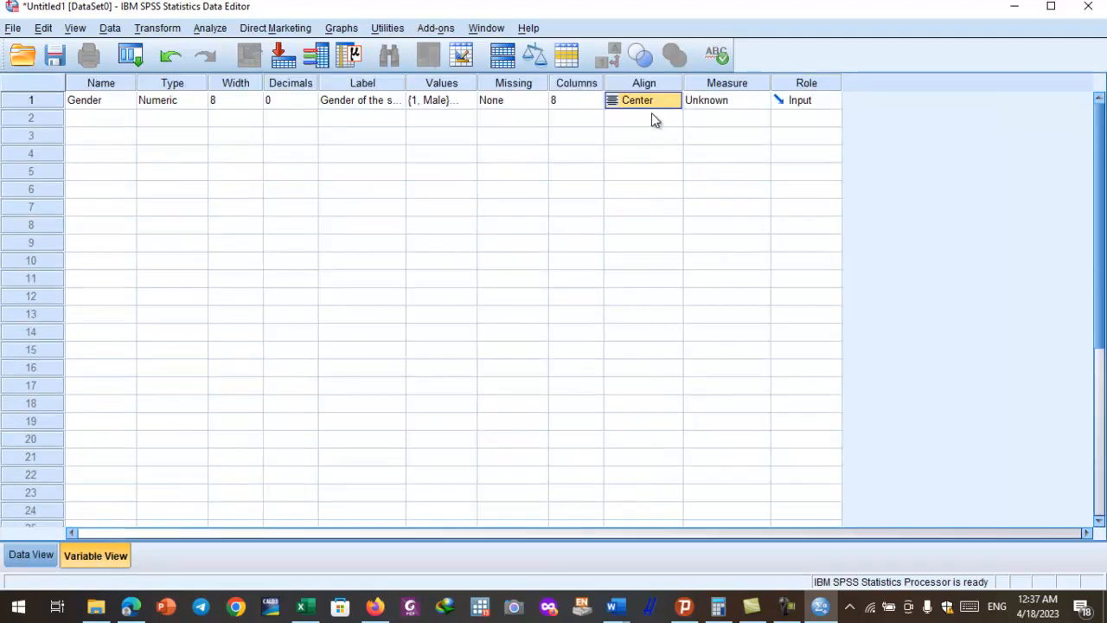
left_click(27, 557)
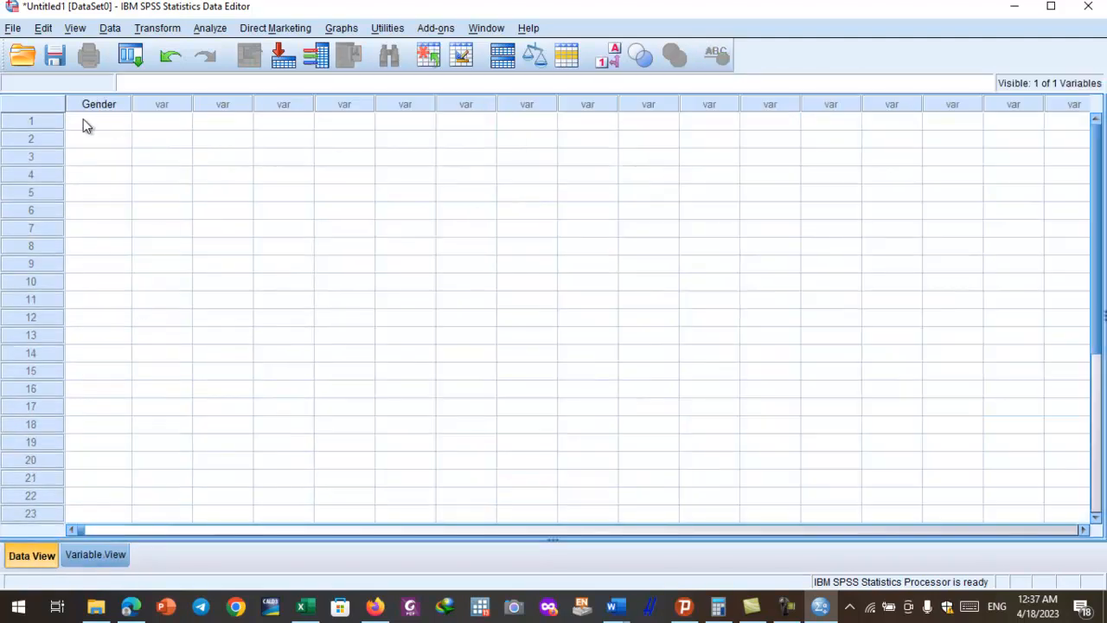
left_click(95, 556)
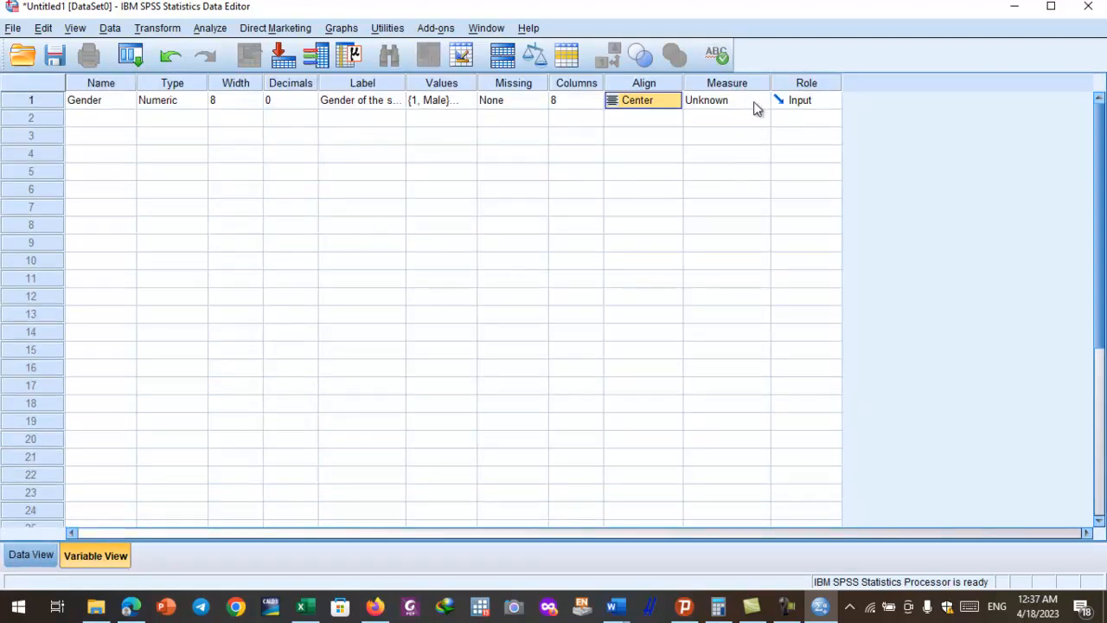
Review the Gender variable's value labels and set its measurement level to Nominal.
left_click(464, 101)
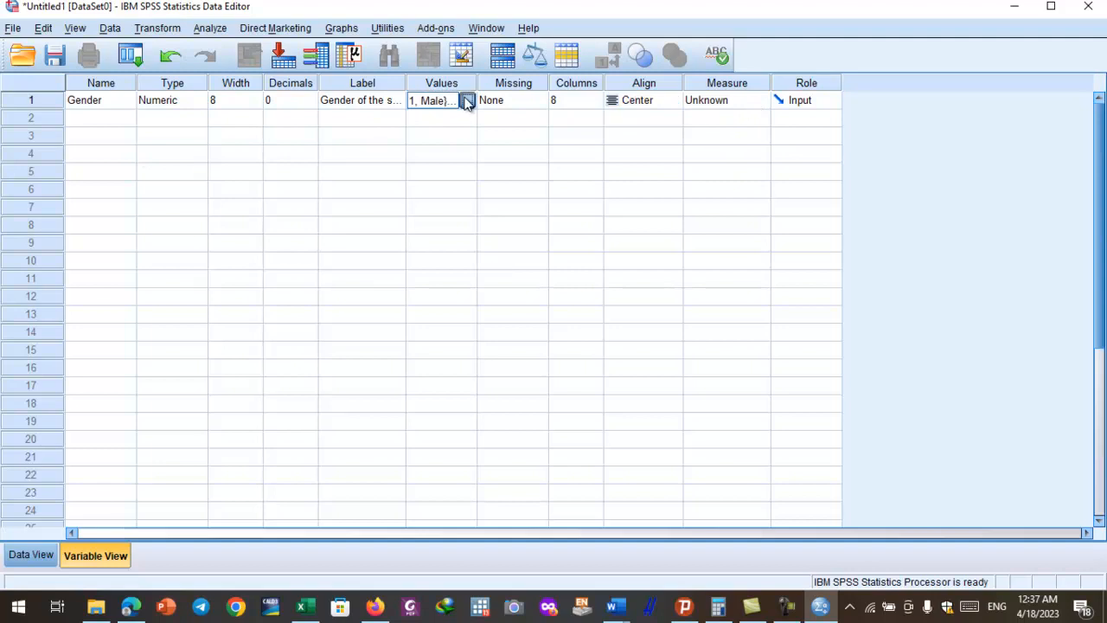
left_click(468, 101)
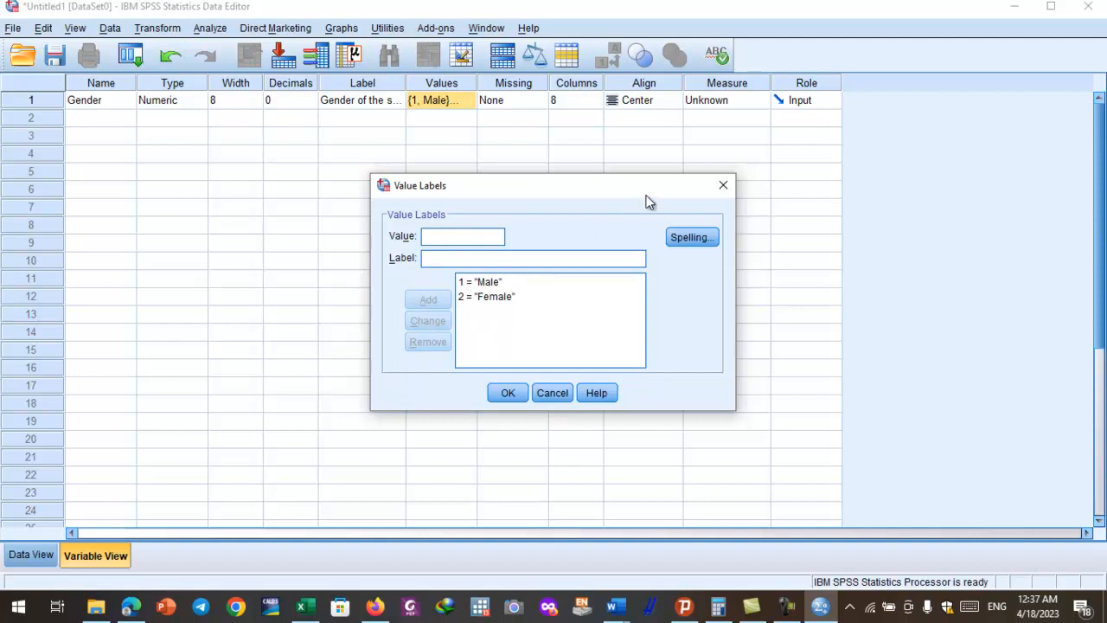
left_click(724, 185)
left_click(760, 101)
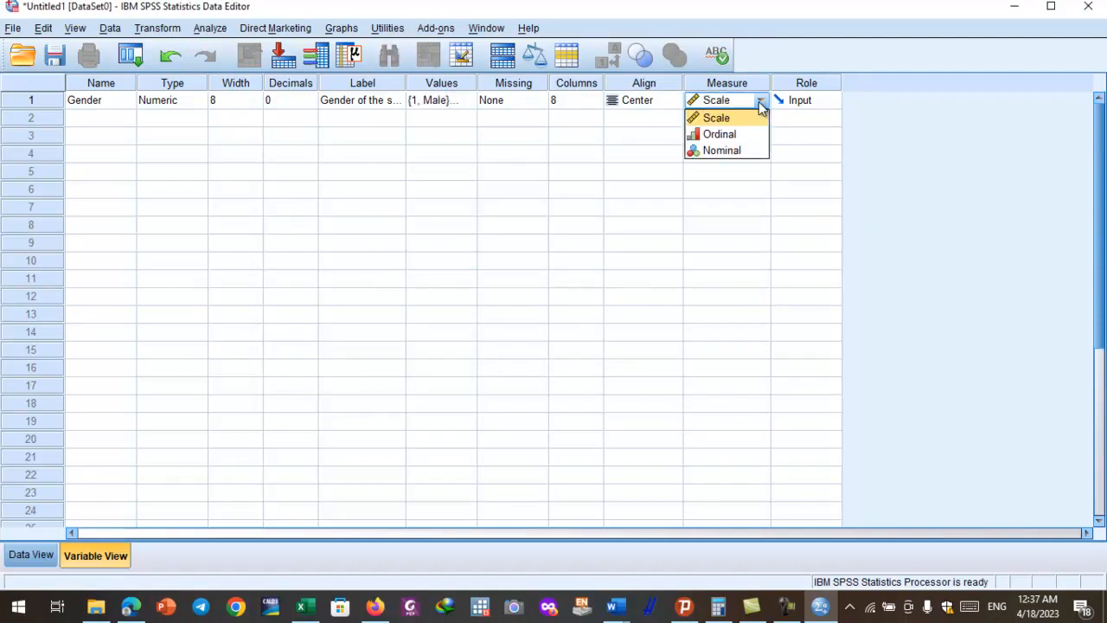
left_click(727, 150)
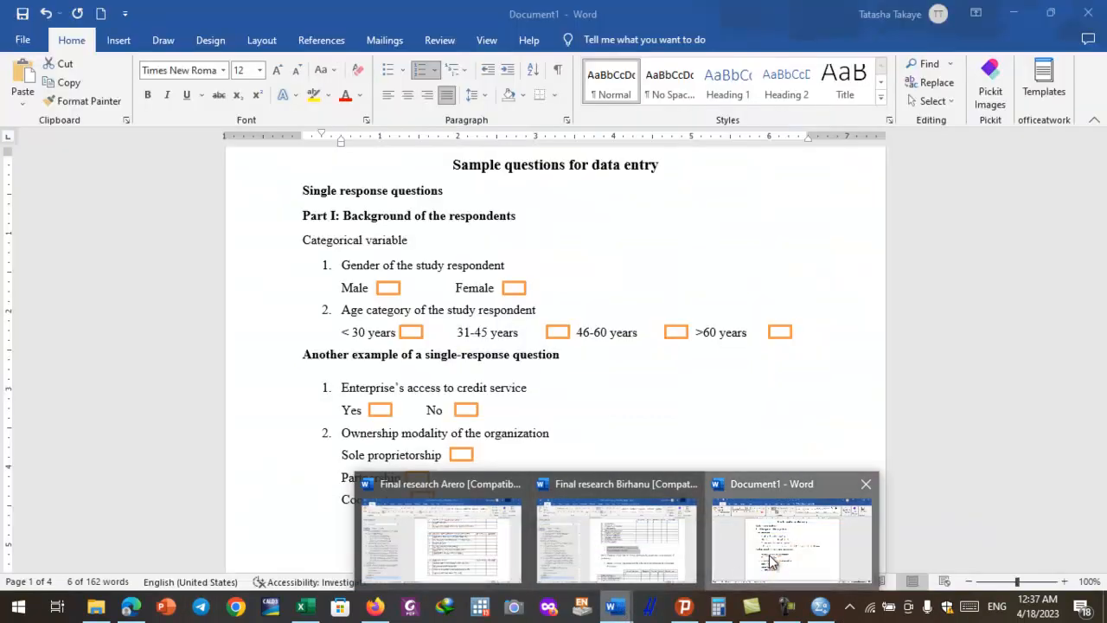
Switch to the Word questionnaire and select the gender question together with its Male and Female options.
left_click(792, 532)
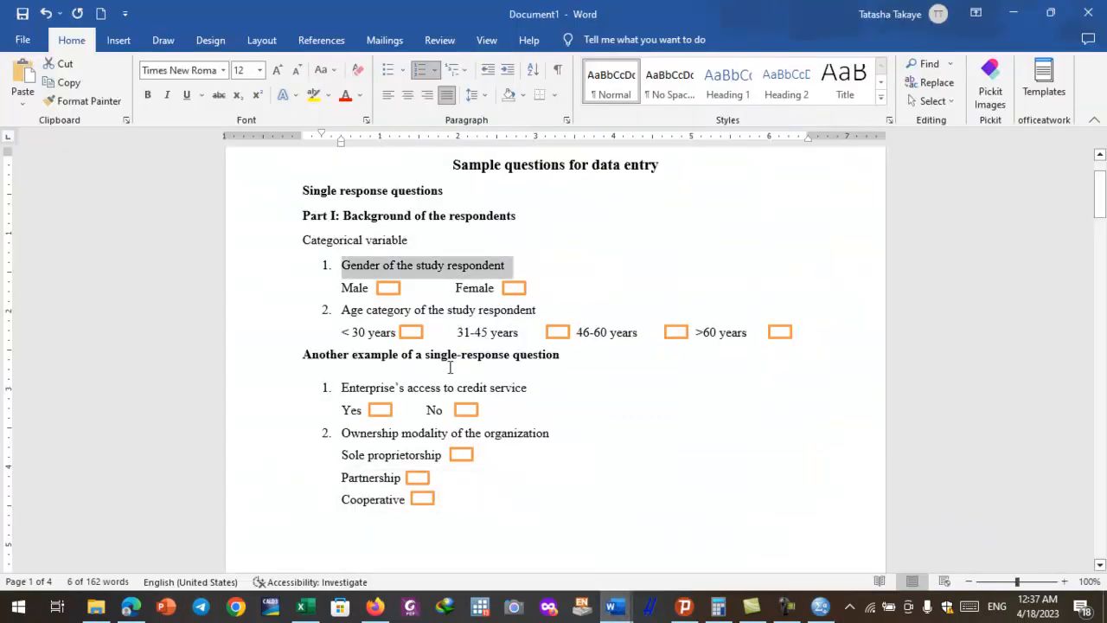
left_click(529, 311)
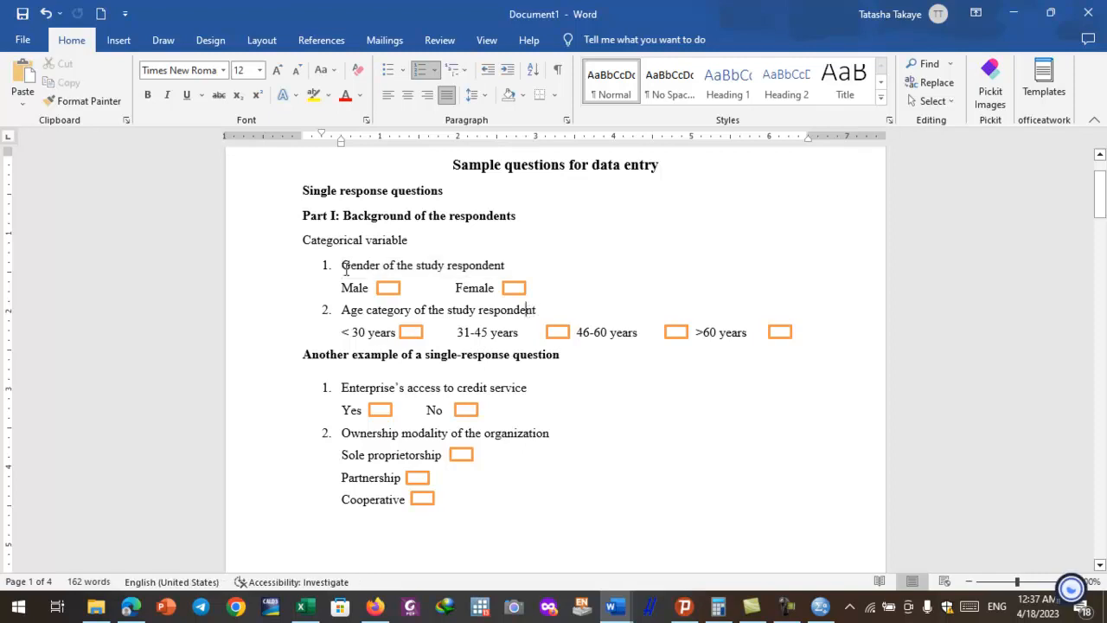
left_click_drag(342, 266, 500, 282)
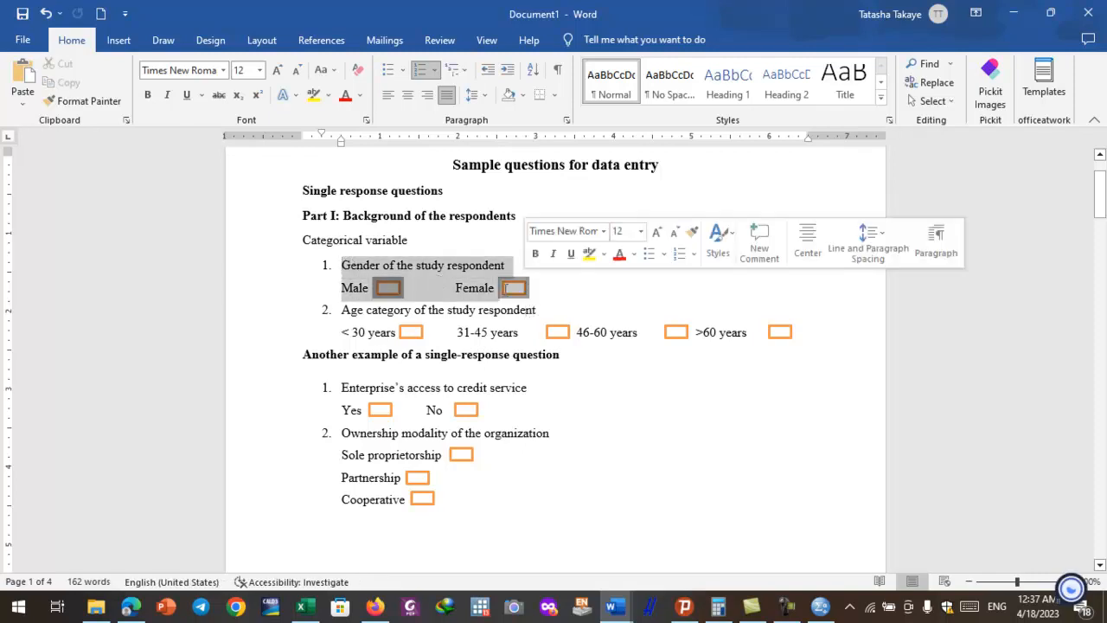
Examine the age category question and its four answer ranges in the questionnaire, comparing it with the gender question.
left_click(422, 313)
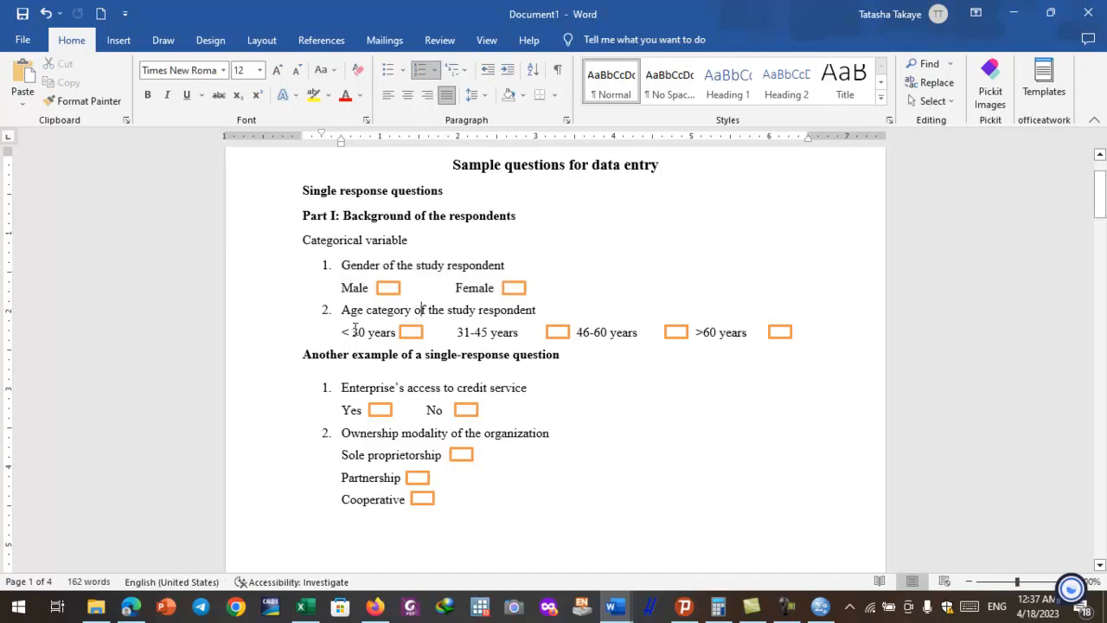
left_click_drag(337, 334, 825, 338)
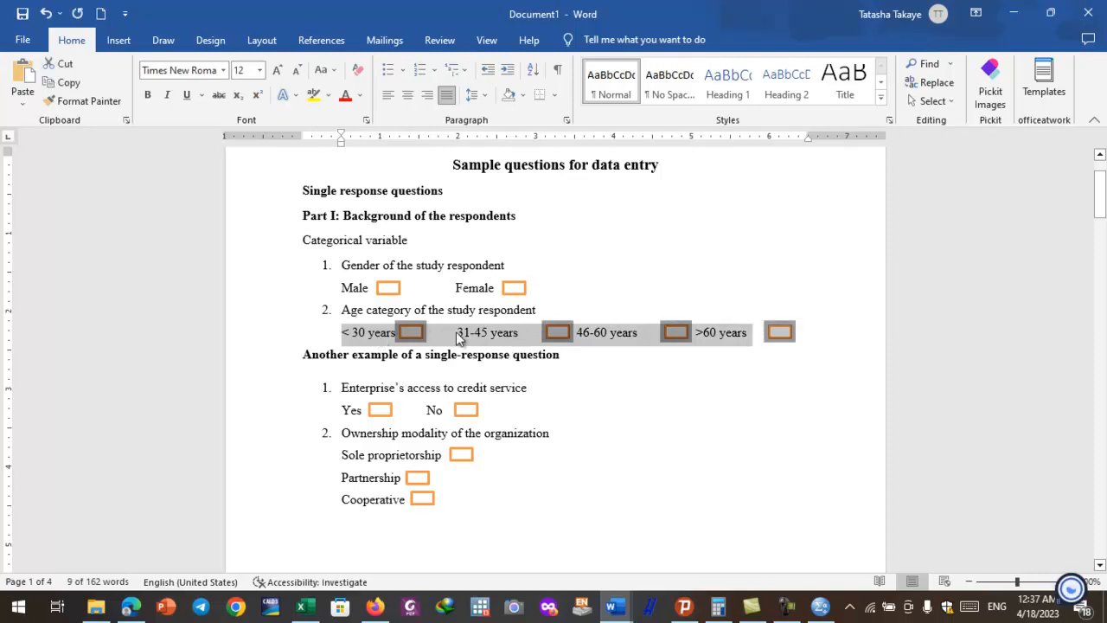
left_click(527, 356)
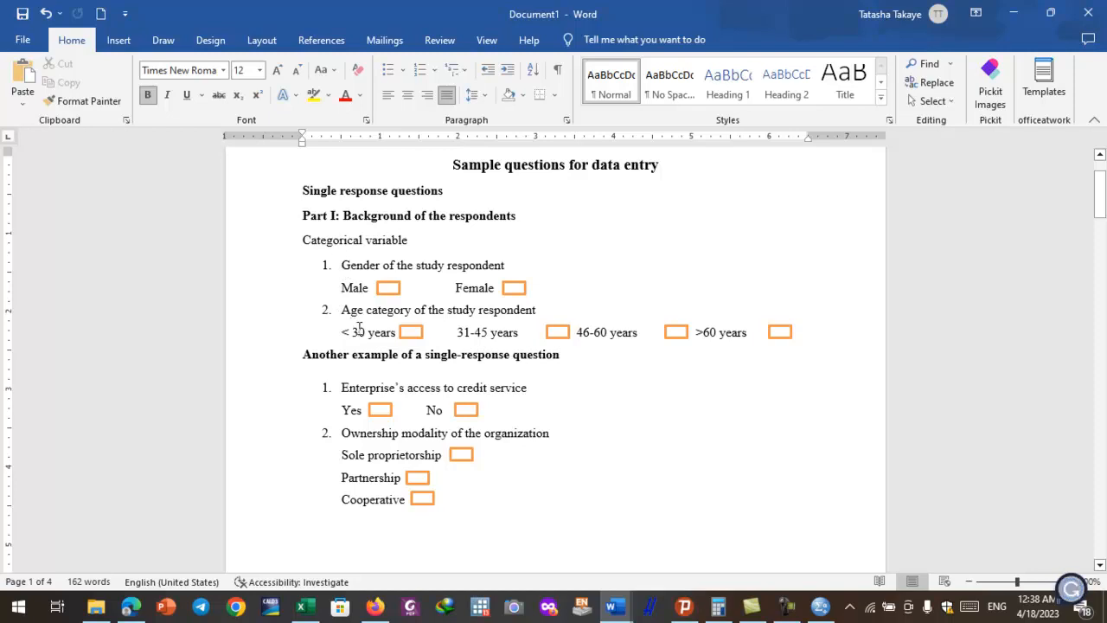
left_click_drag(340, 270, 529, 287)
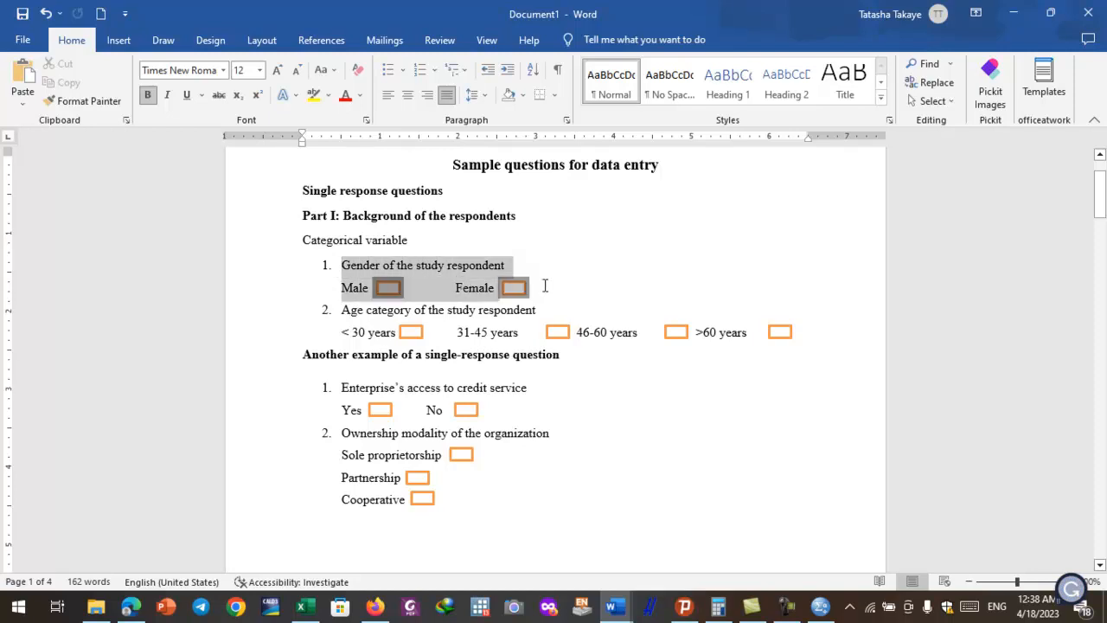
left_click(343, 315)
left_click_drag(343, 316, 548, 313)
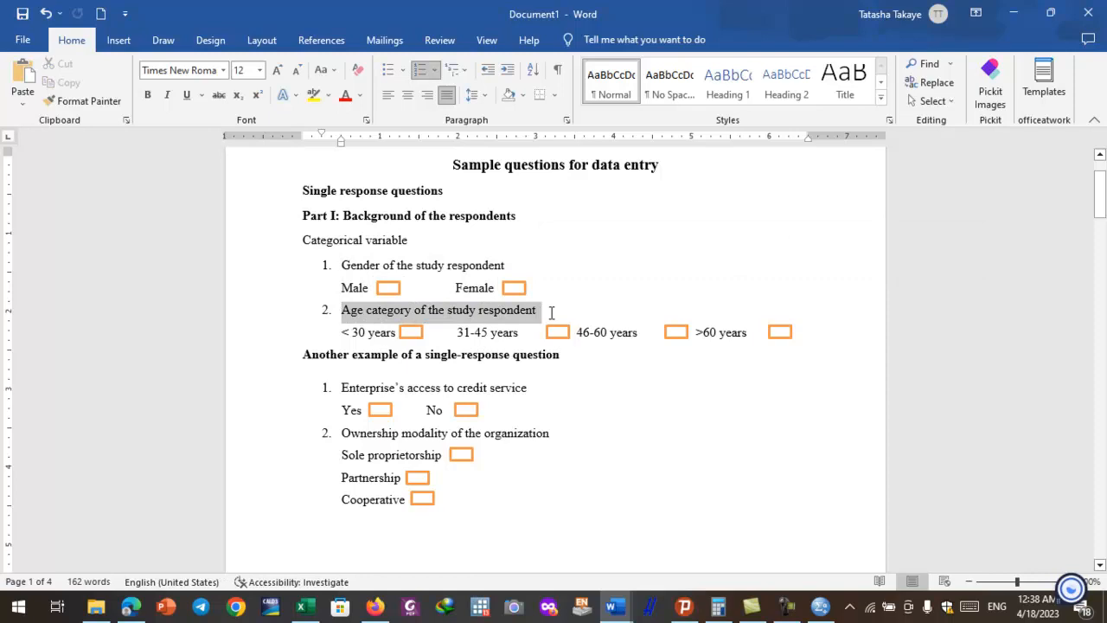
left_click_drag(343, 332, 746, 336)
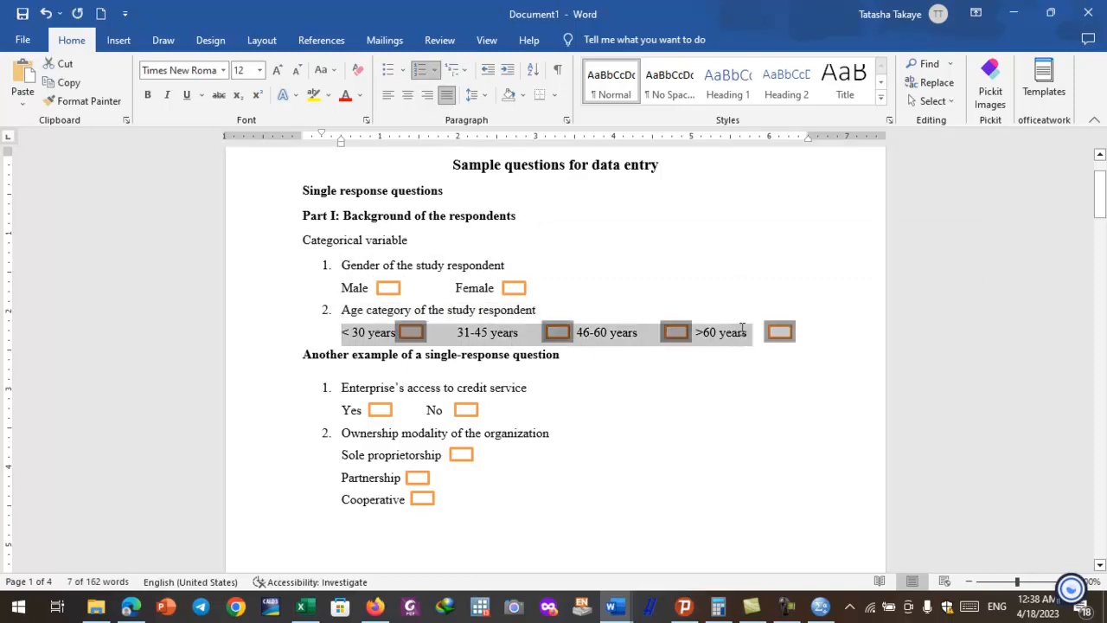
left_click(595, 336)
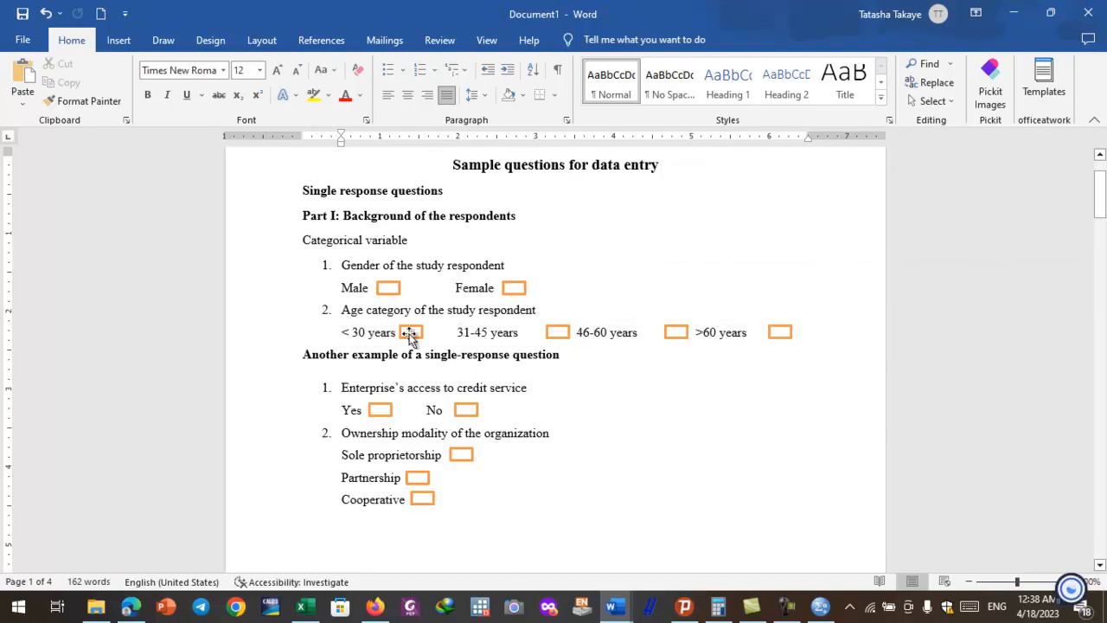
left_click_drag(336, 332, 832, 329)
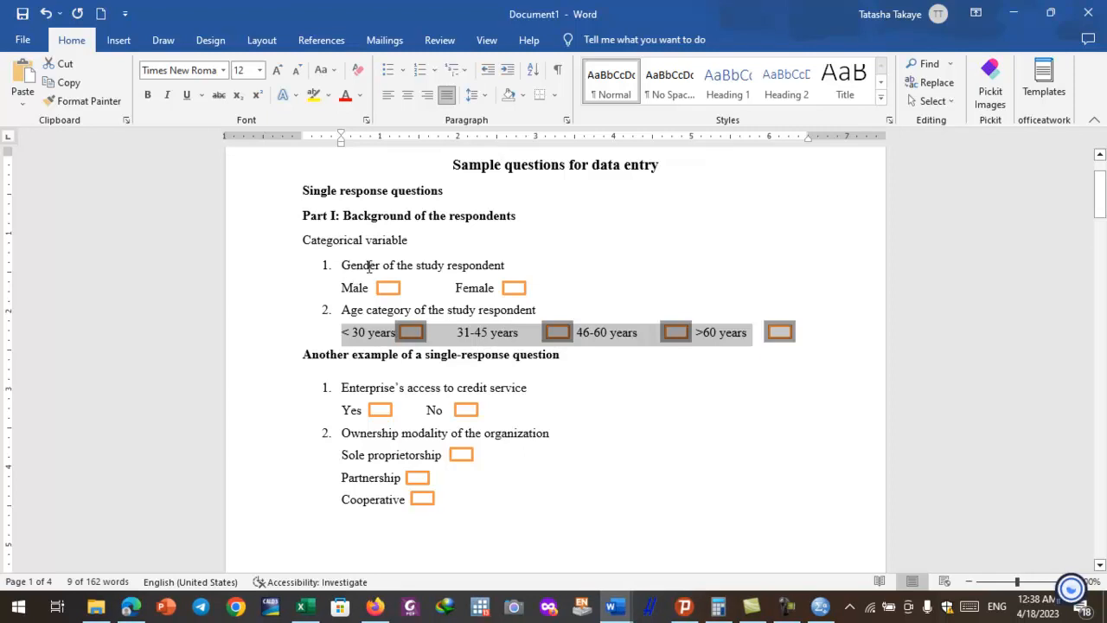
left_click(355, 314)
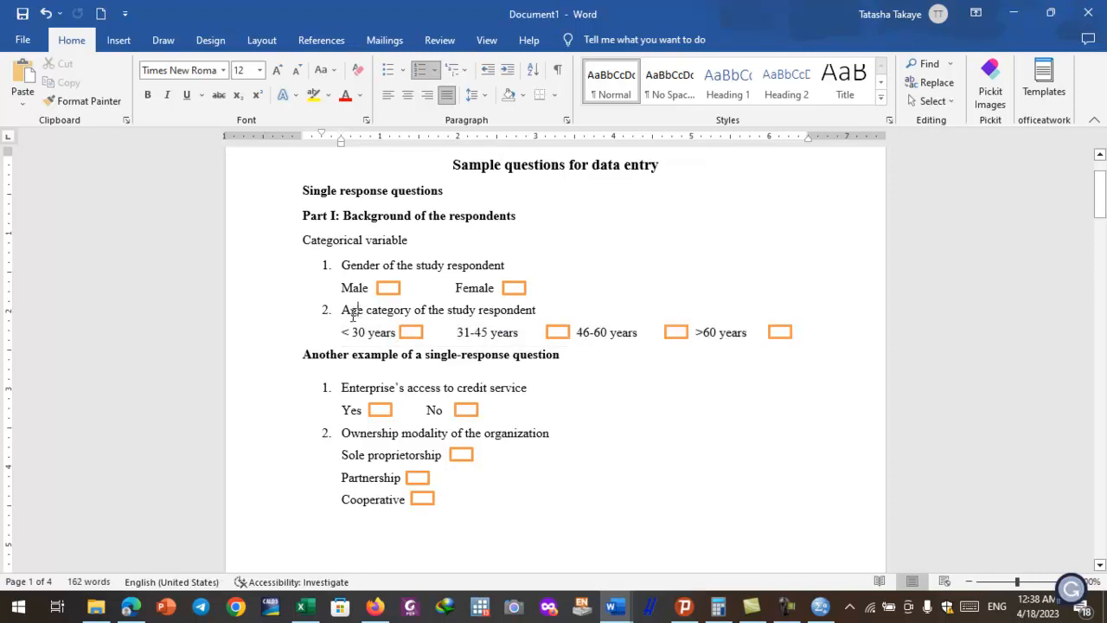
Switch to SPSS and add a second variable named Age with the label "Age category of the study participant".
left_click(820, 606)
left_click(91, 116)
left_click(95, 117)
type("Age")
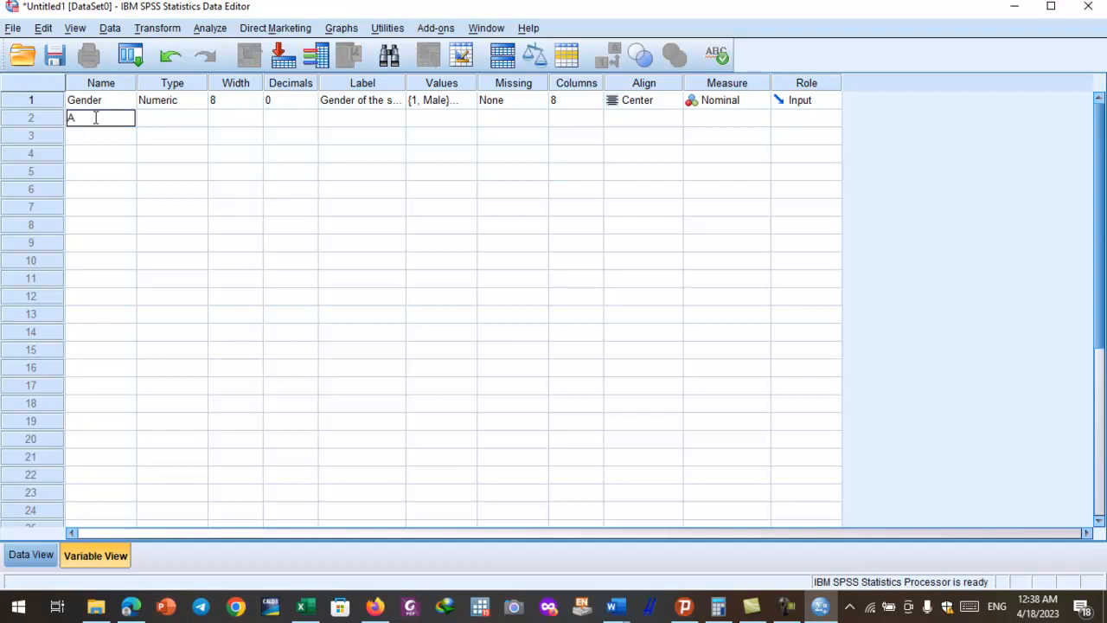
left_click(358, 121)
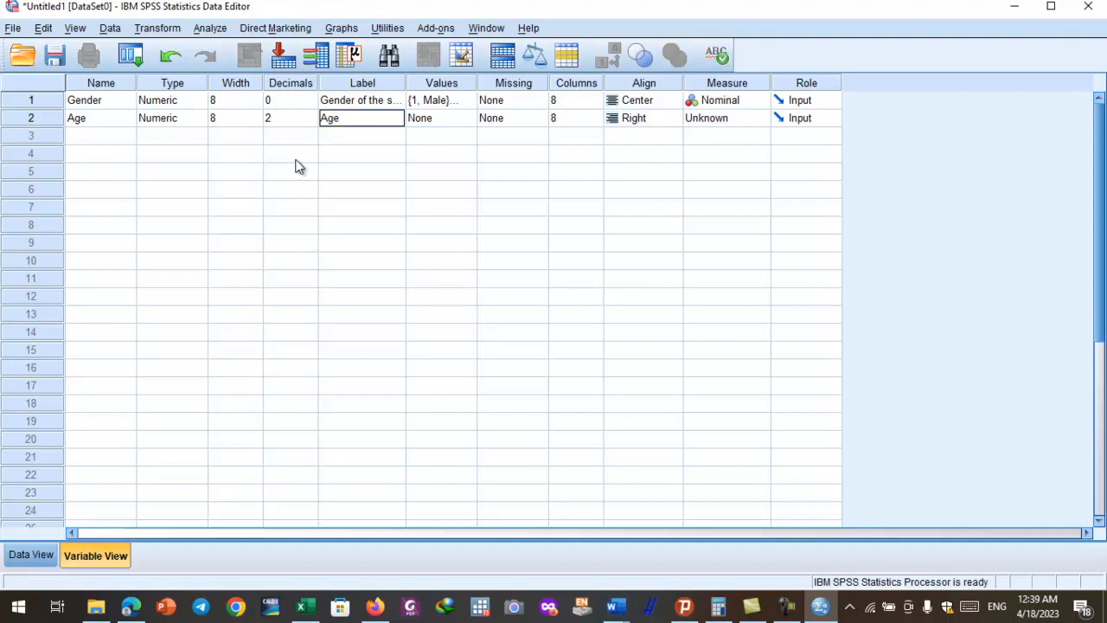
type("Age categor")
type("y of the study")
type(" participa")
type("nt")
Set the Age variable's alignment to Center and its measurement level to Nominal.
left_click(682, 122)
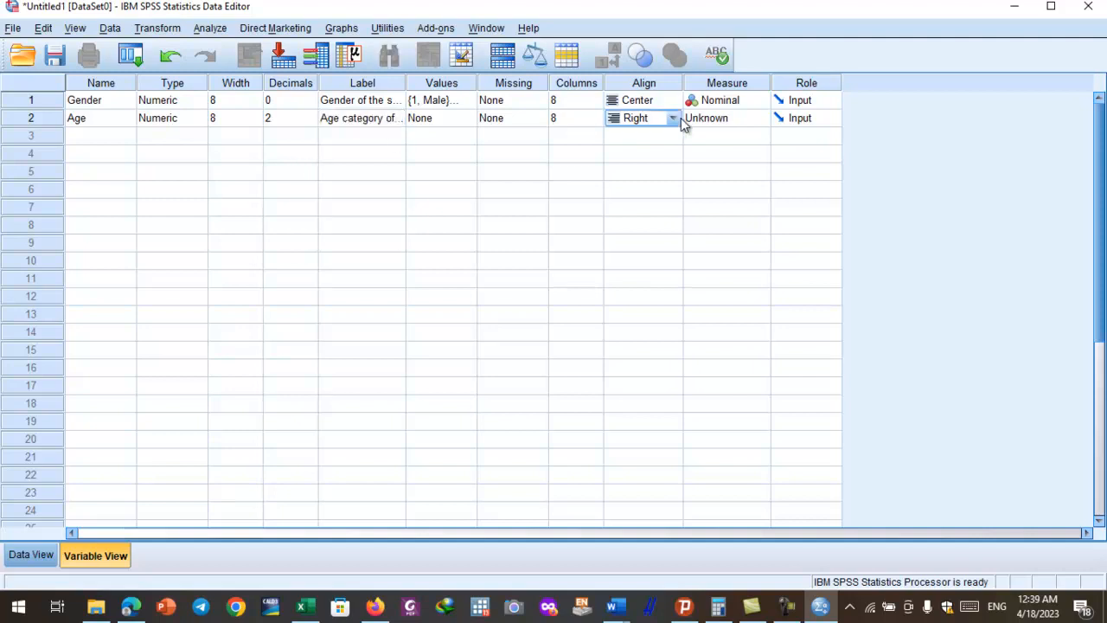
left_click(673, 118)
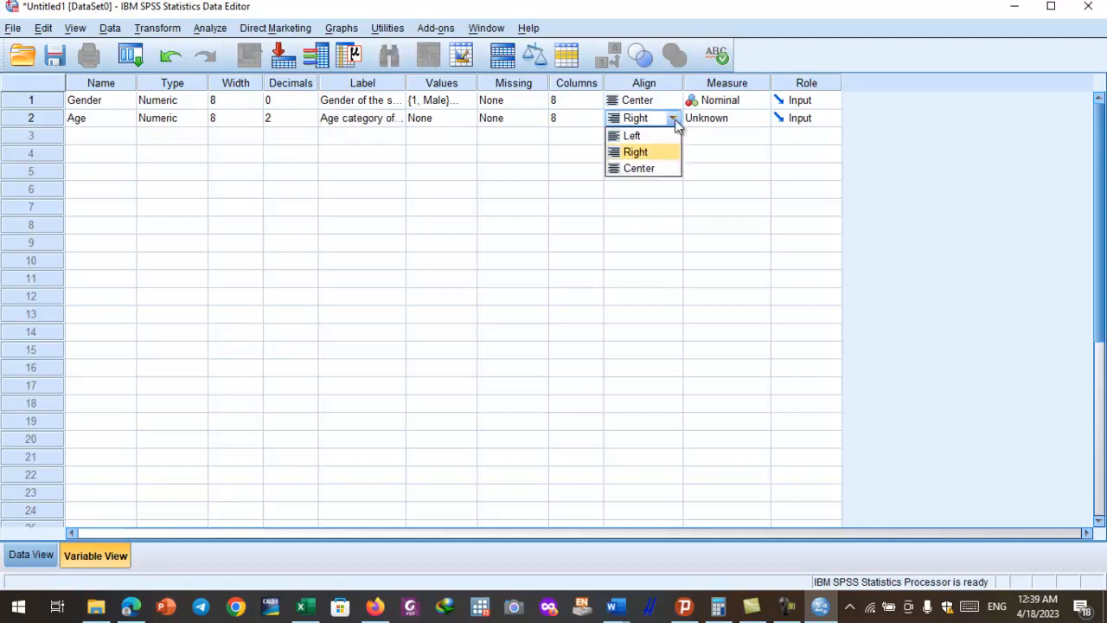
left_click(651, 170)
left_click(754, 120)
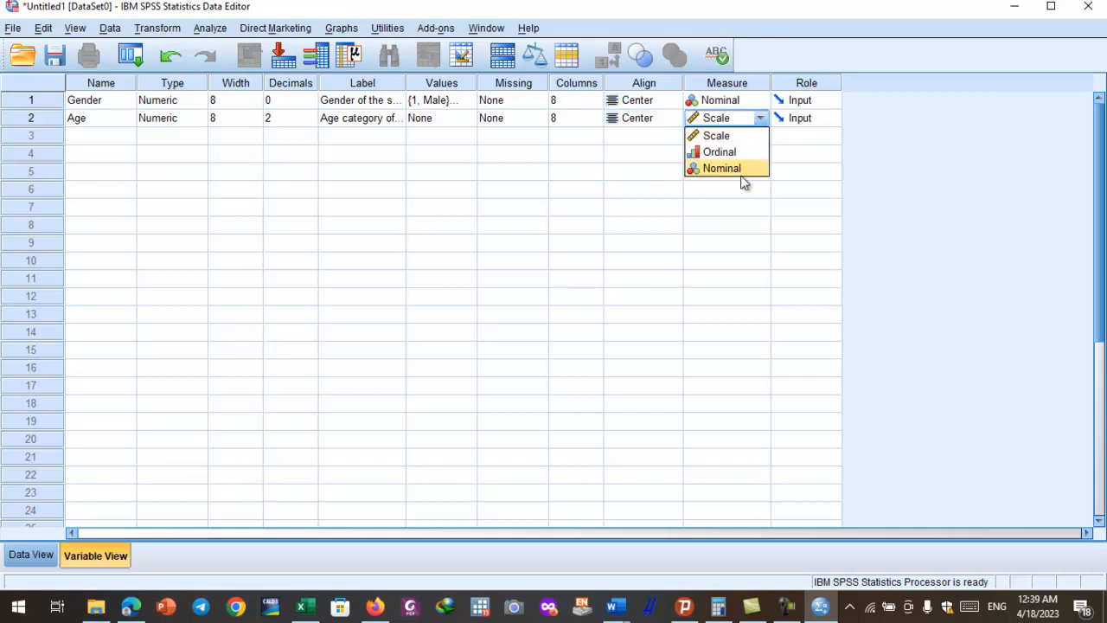
left_click(740, 171)
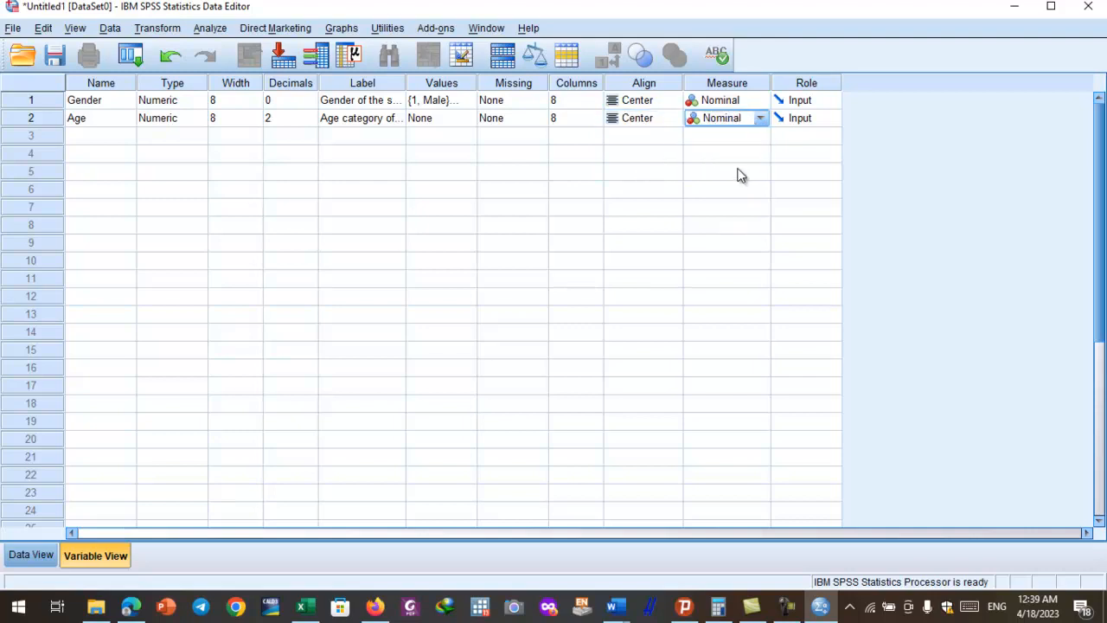
Open the Age variable's value labels and add 1 = "<30 years".
double_click(465, 122)
type("1")
left_click(450, 261)
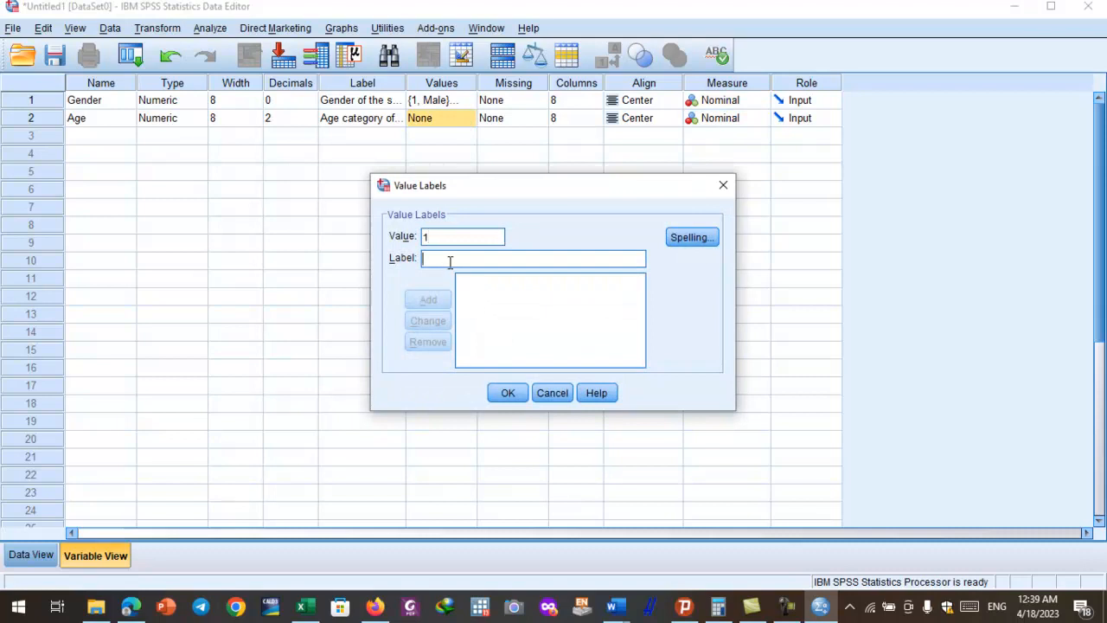
type("<")
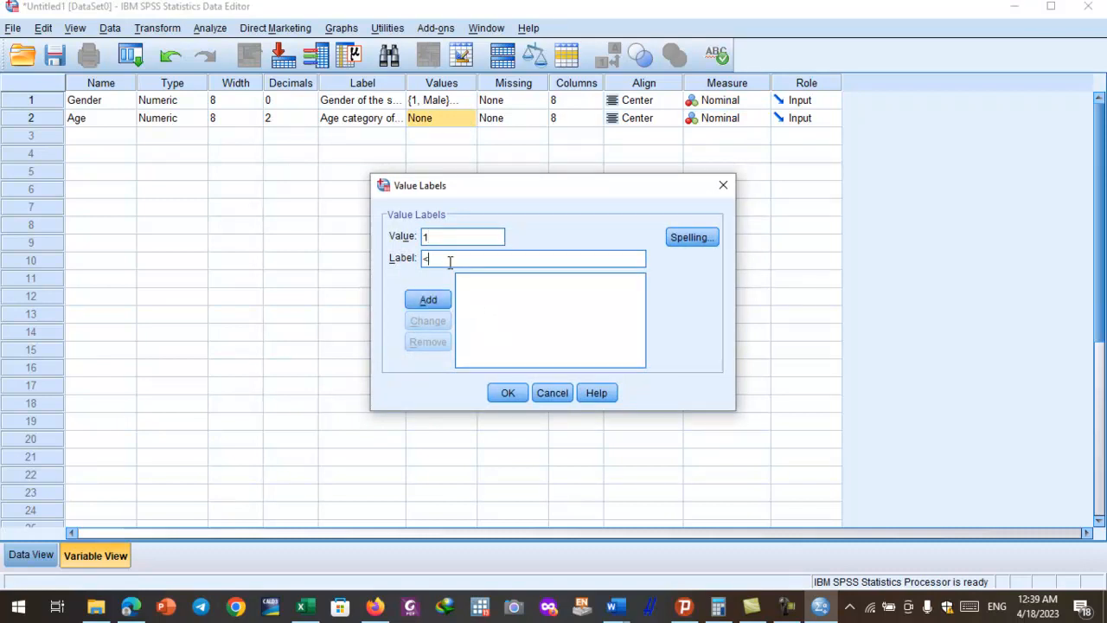
type("30 years")
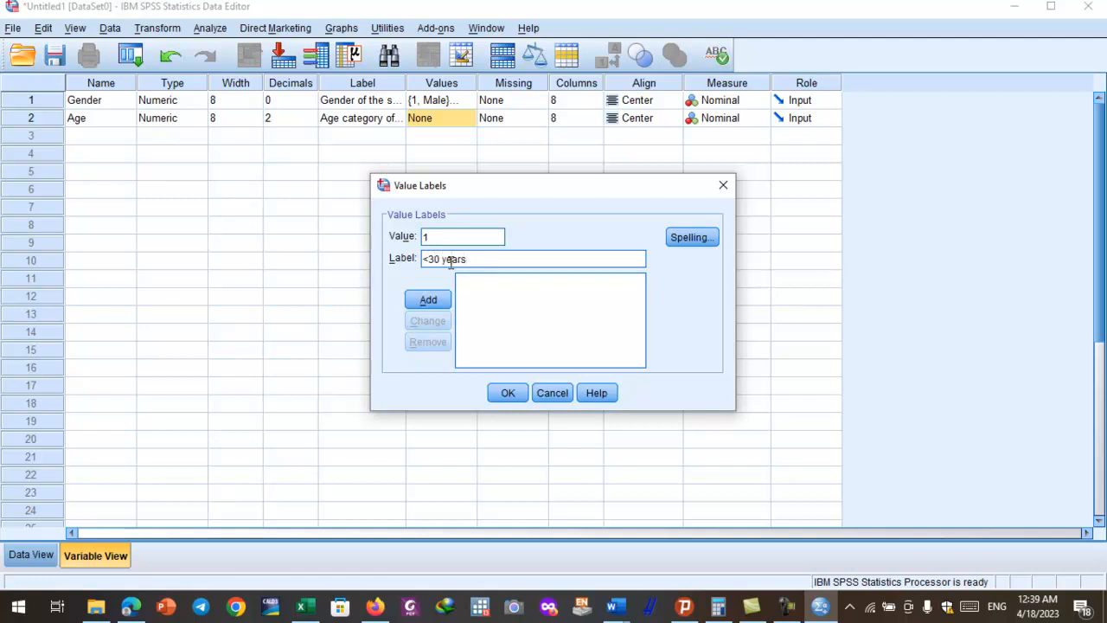
left_click(429, 300)
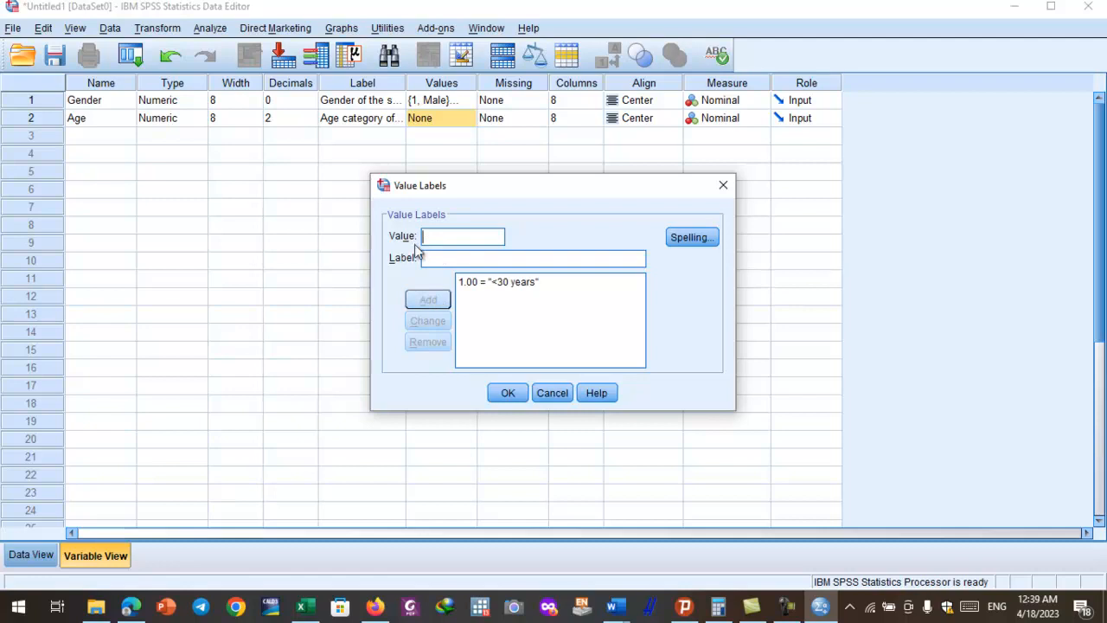
Start the label for value 2 with "31-" and check the second age range in the Word questionnaire.
left_click(452, 259)
type("31-")
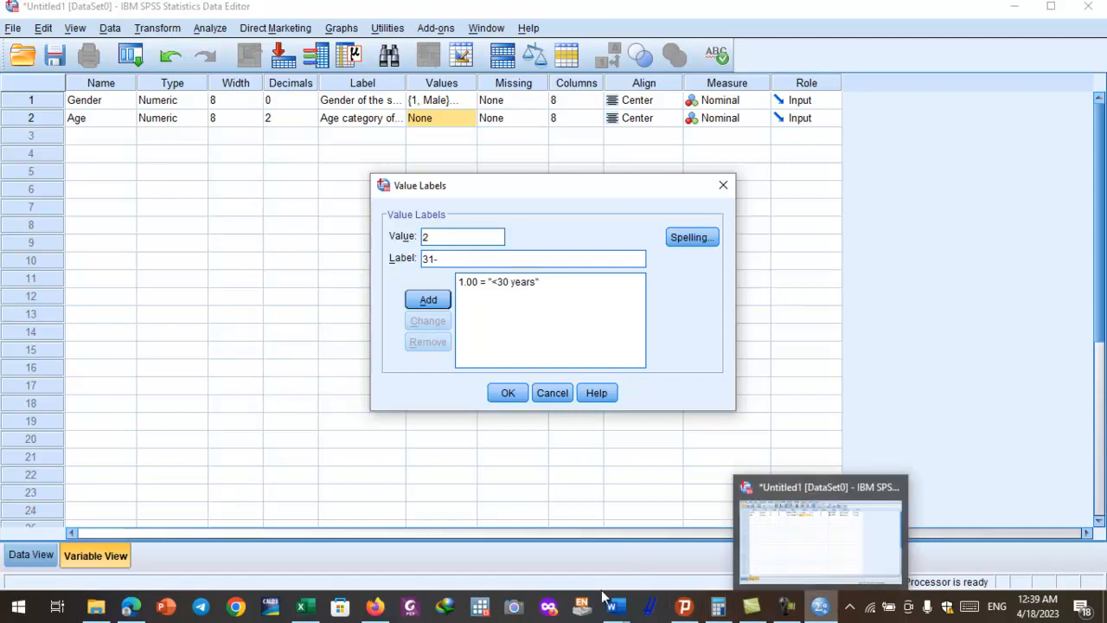
mouse_move(623, 609)
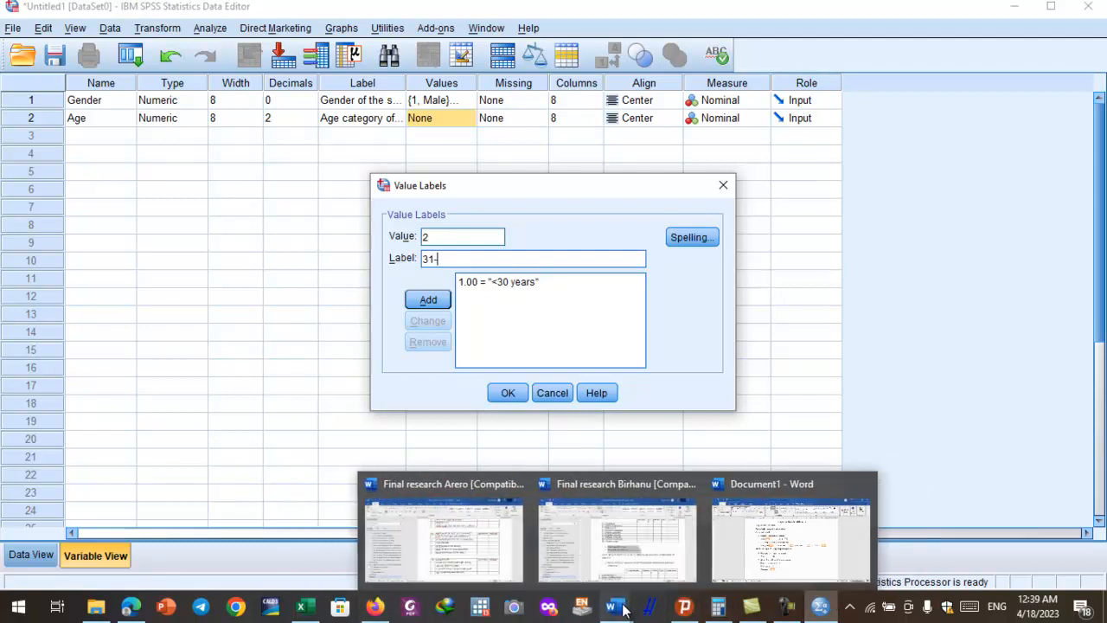
left_click(779, 545)
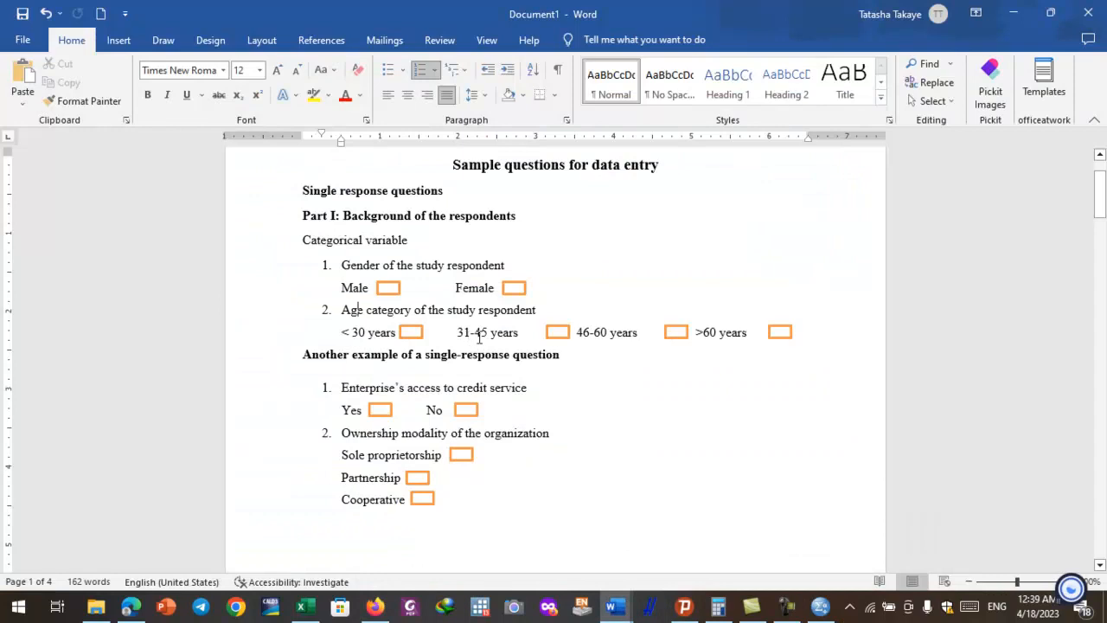
left_click(1013, 14)
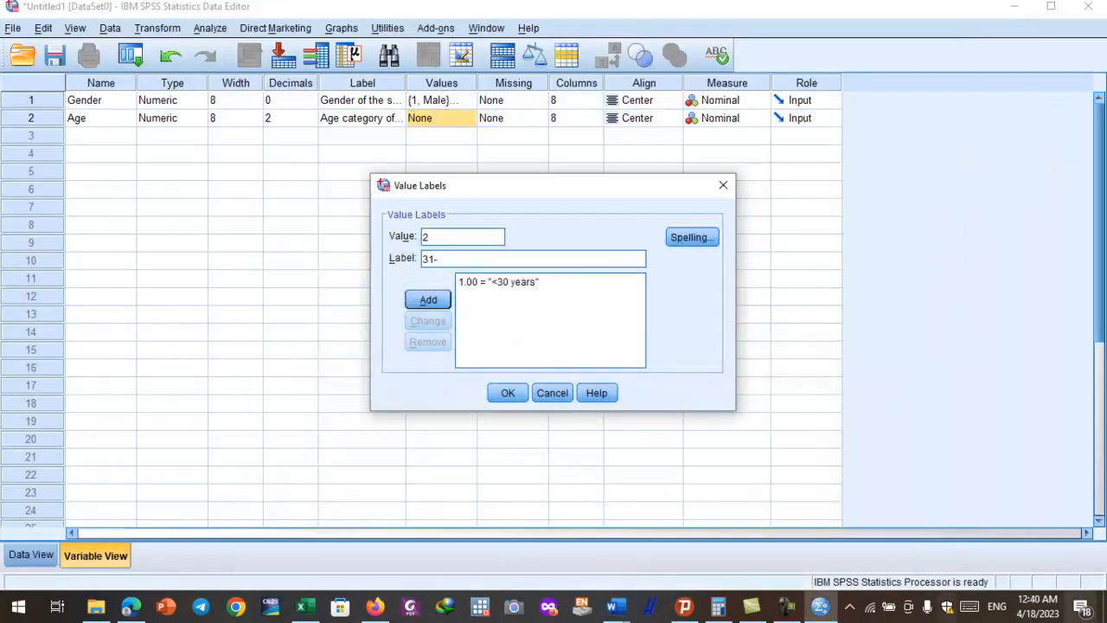
Complete the label for value 2 as "31-45 years" and add it to the Age variable's value labels.
left_click(982, 610)
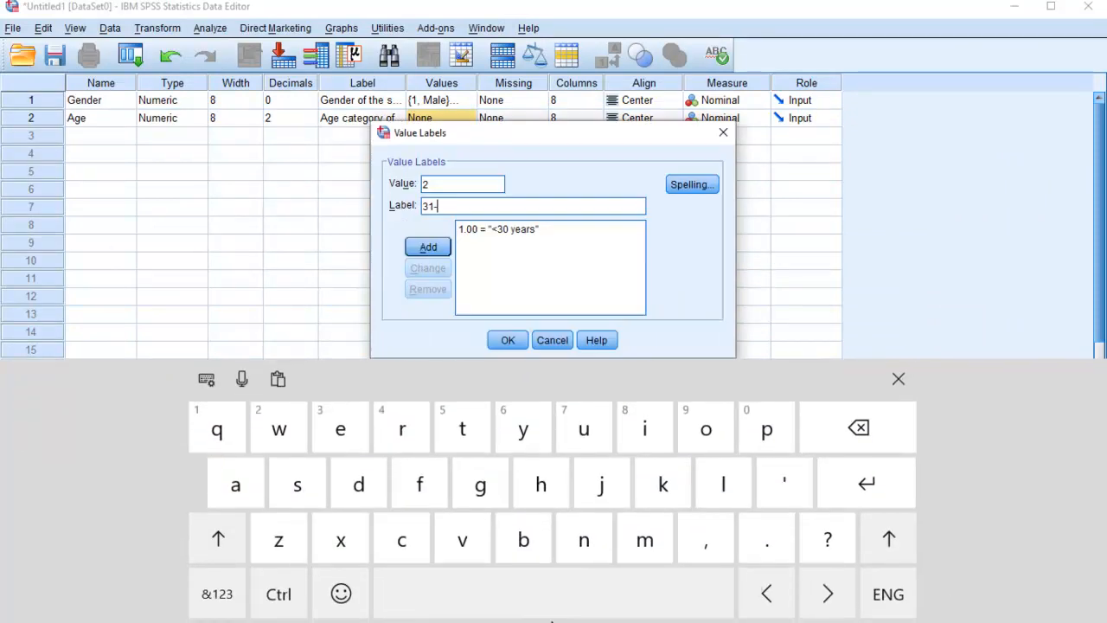
left_click(217, 595)
left_click(676, 483)
left_click(736, 484)
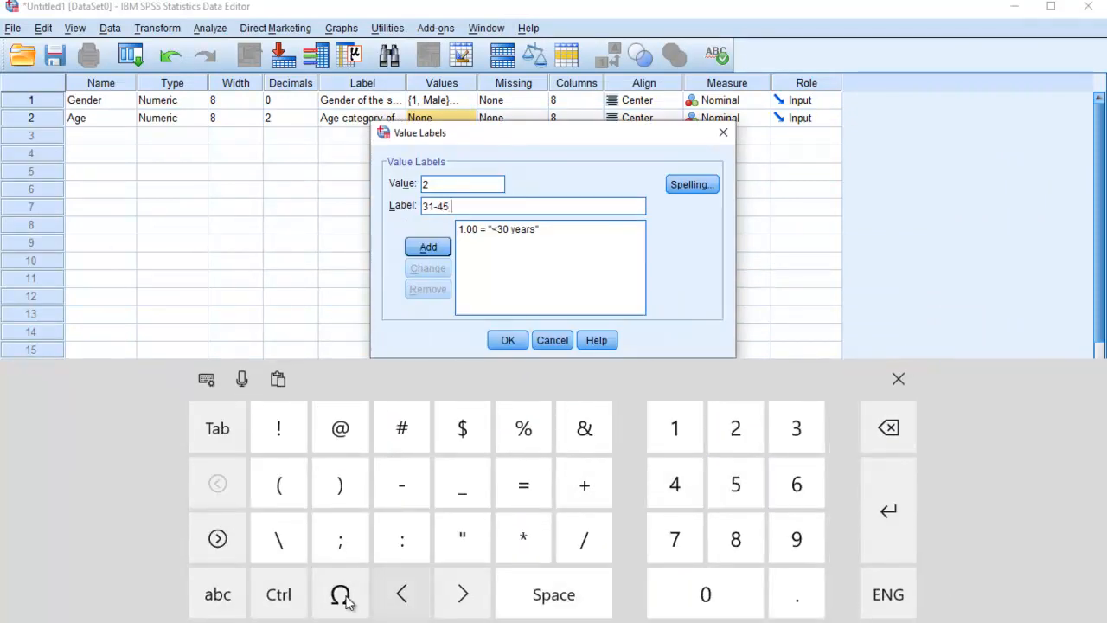
left_click(212, 599)
left_click(516, 433)
left_click(340, 430)
left_click(235, 484)
left_click(388, 437)
left_click(315, 491)
left_click(899, 378)
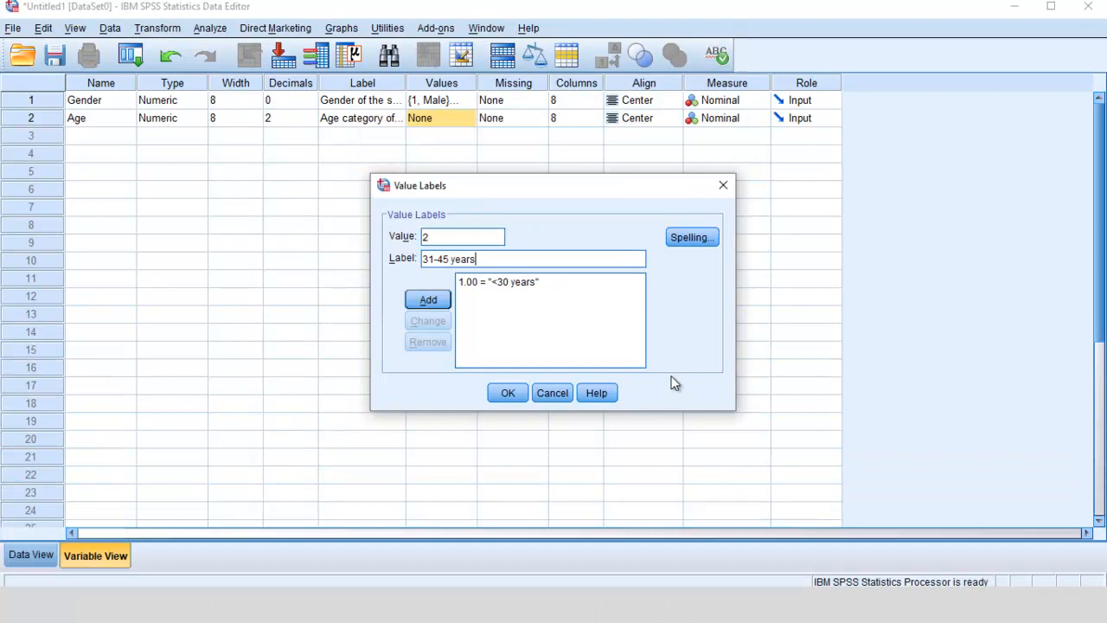
left_click(444, 299)
Add the value label 3 = "46-60 years" to the Age variable.
type("3")
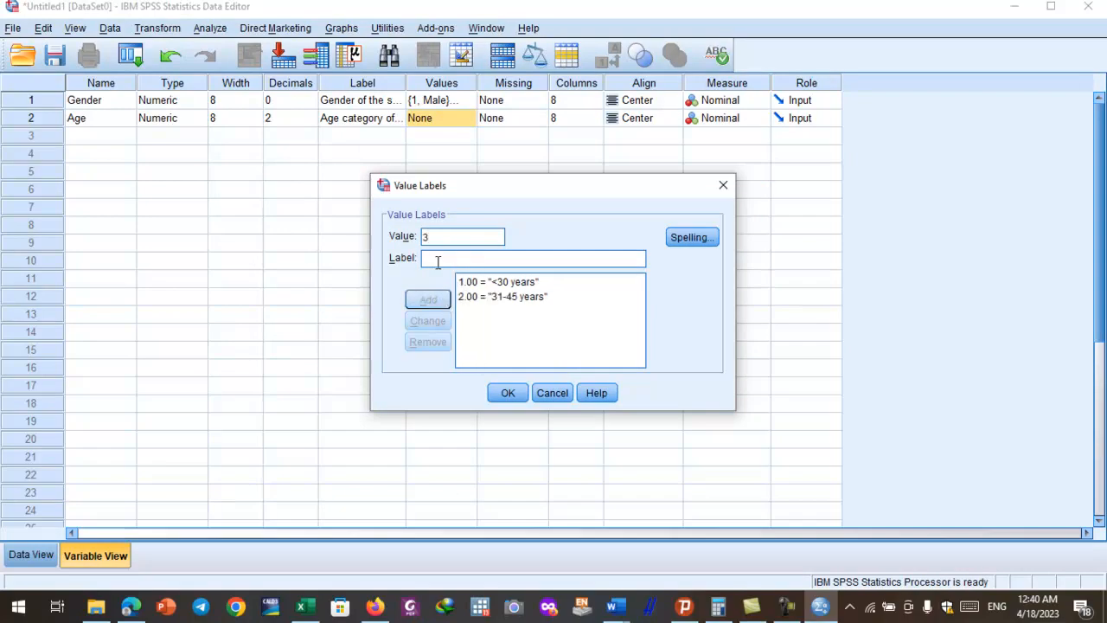
type("44")
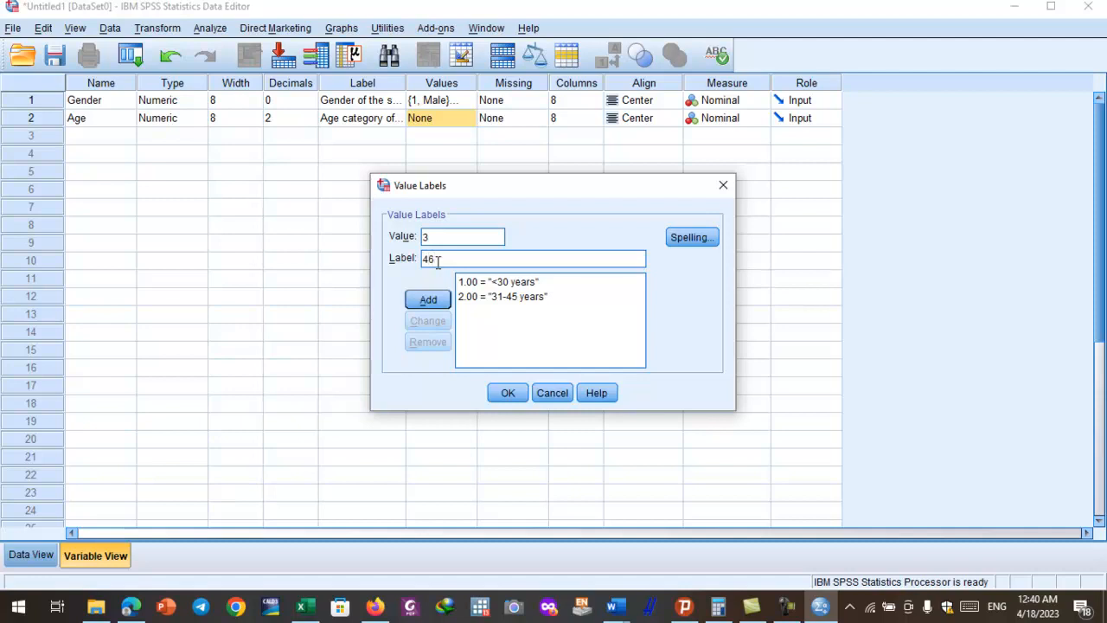
type("-50 years")
left_click(431, 299)
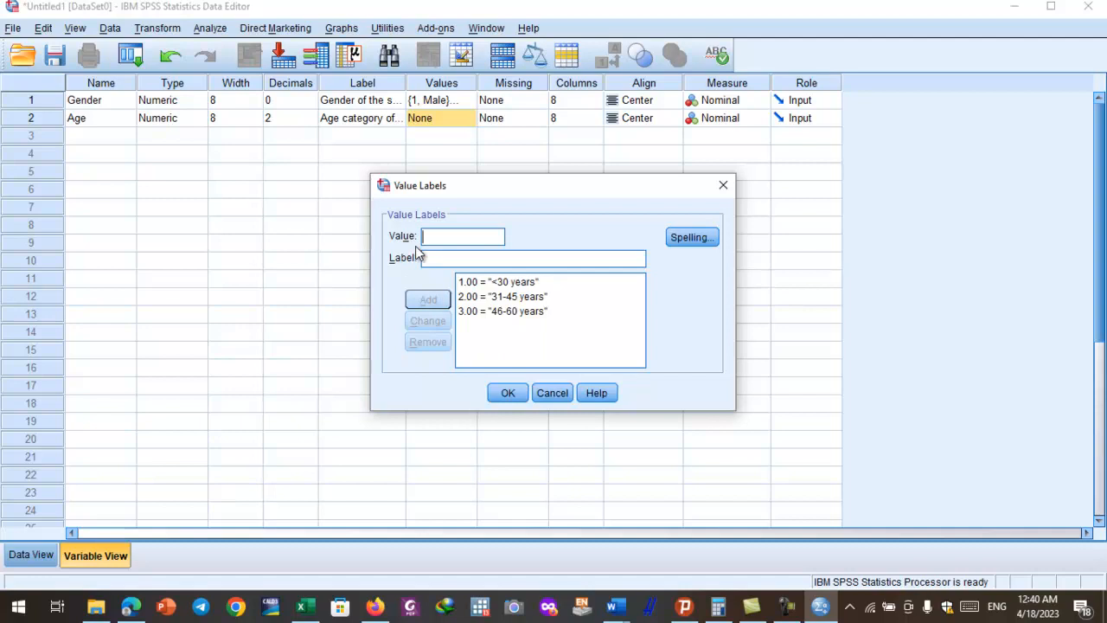
Add the value label 4 = ">60 years" and apply the Age variable's value labels.
left_click(970, 607)
left_click(217, 594)
left_click(675, 484)
left_click(899, 380)
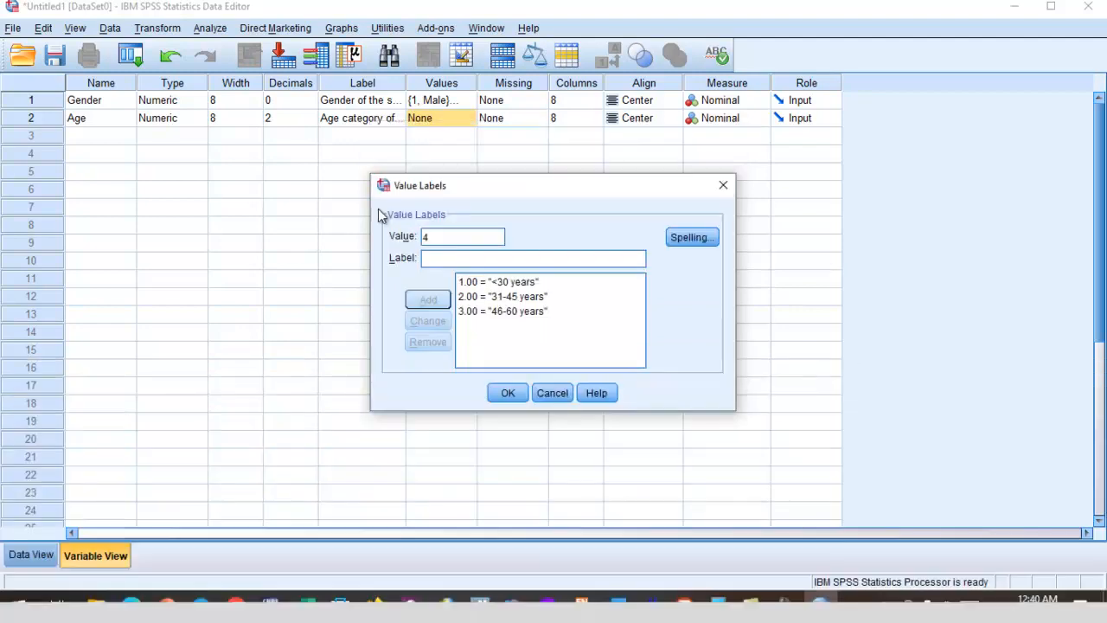
left_click(432, 257)
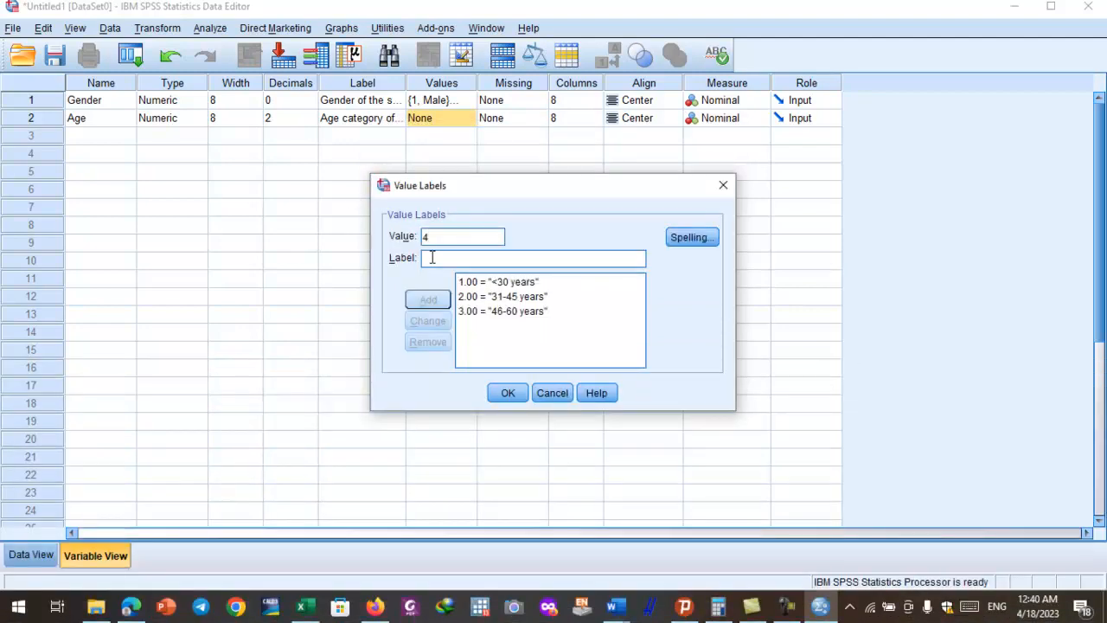
type(">")
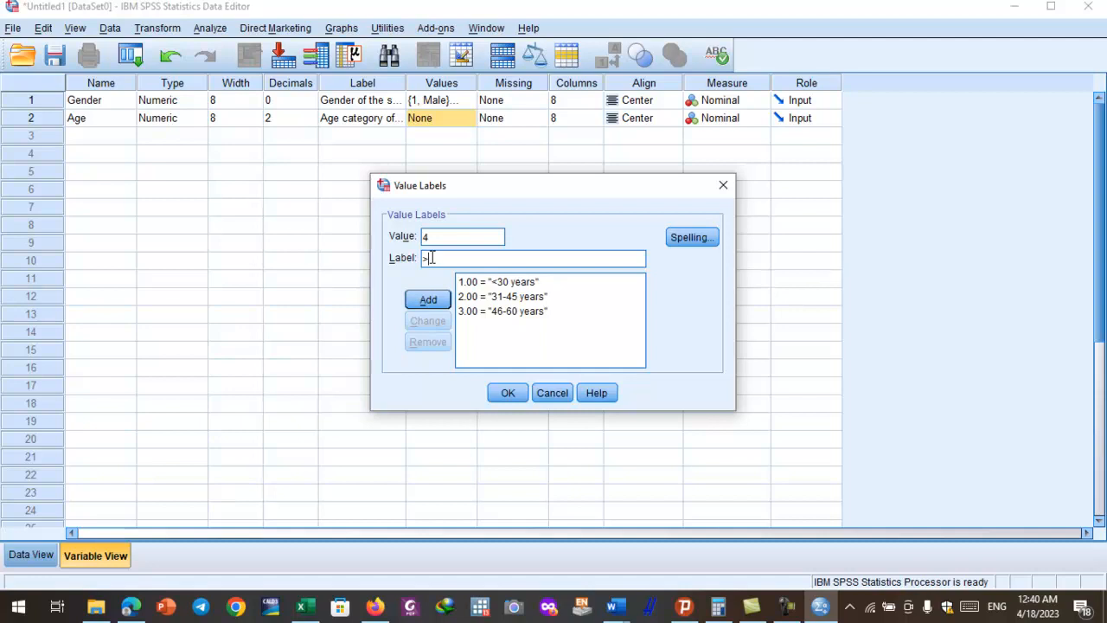
type("60 years")
left_click(435, 299)
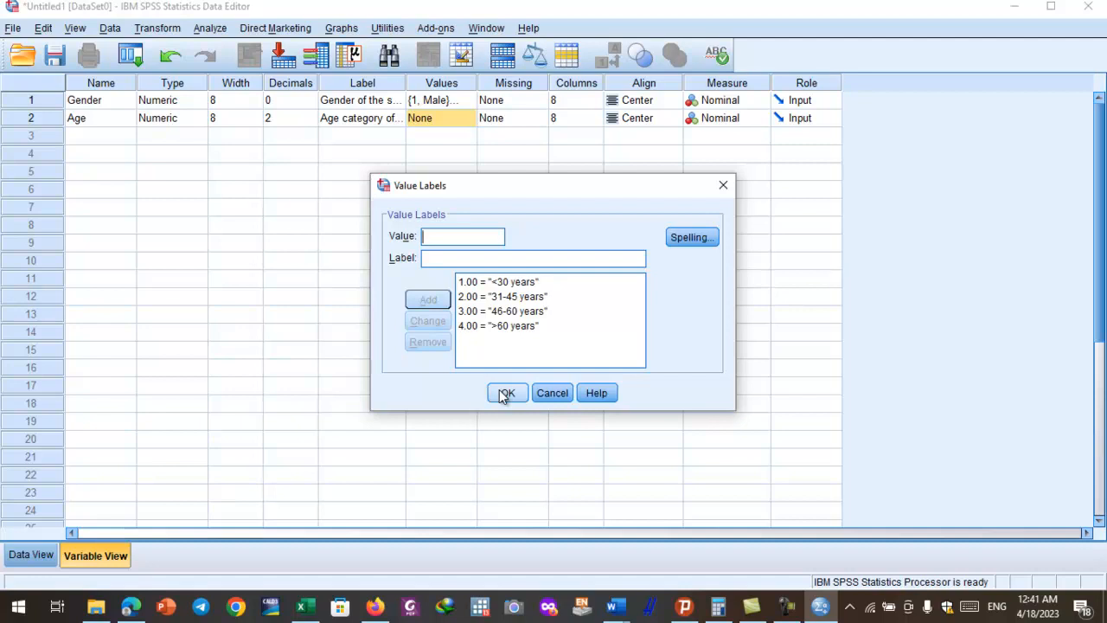
left_click(507, 394)
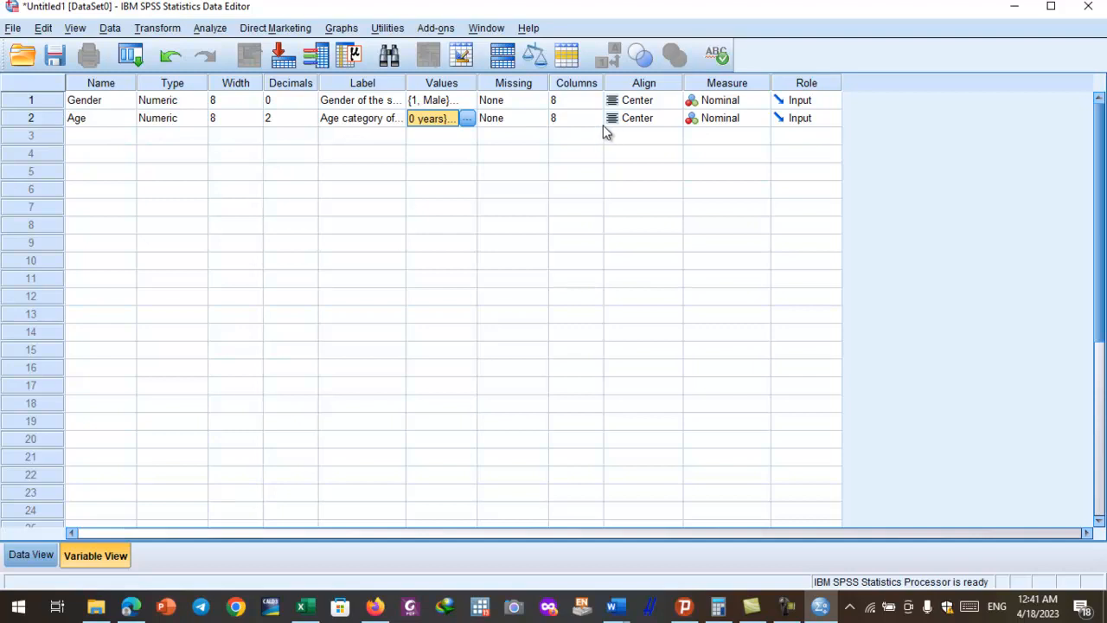
left_click(117, 99)
left_click(104, 119)
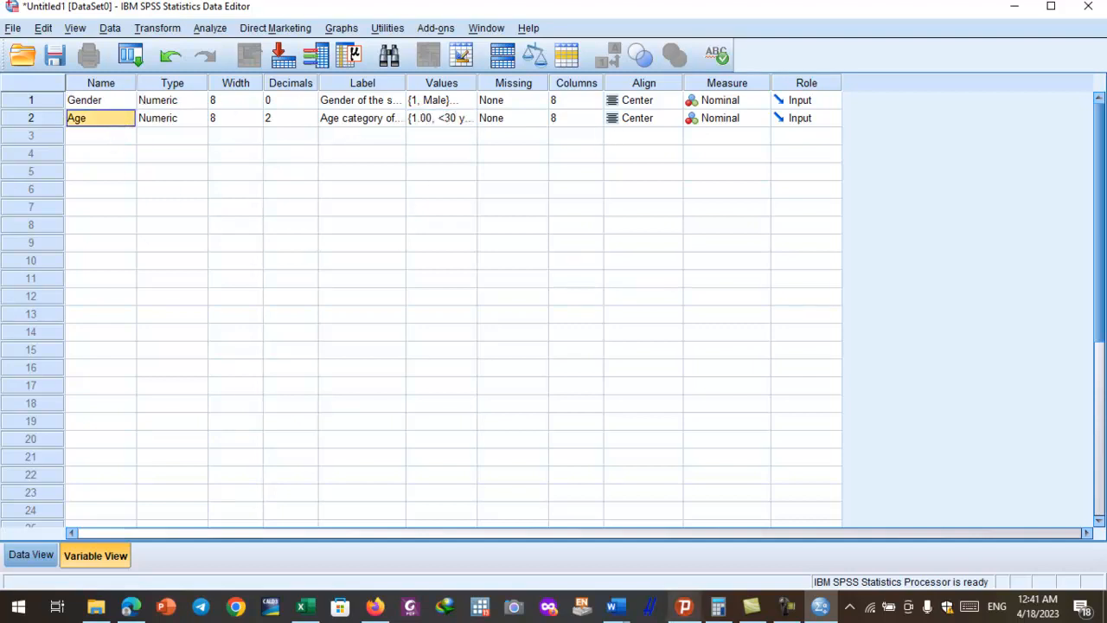
Switch to the Word questionnaire and examine the question about the enterprise's access to credit service.
left_click(615, 605)
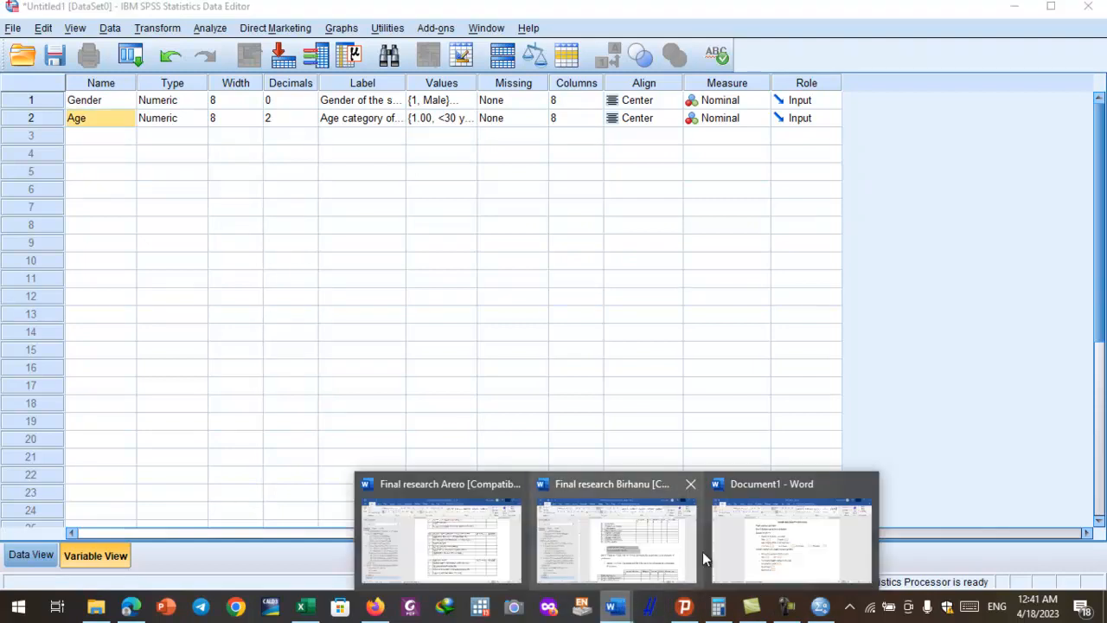
left_click(775, 550)
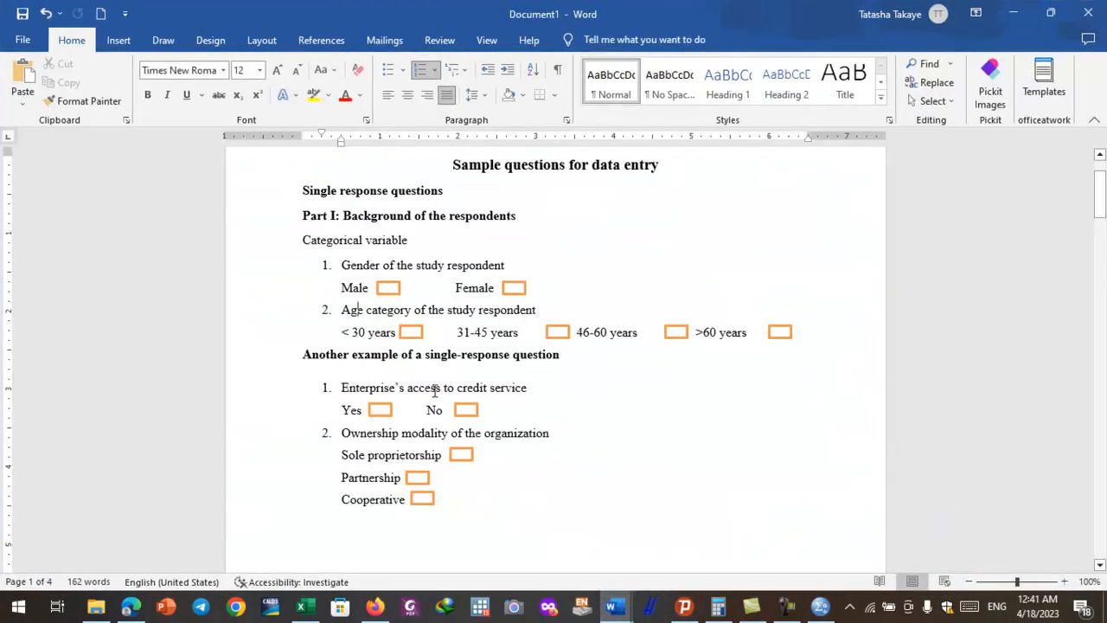
left_click_drag(343, 389, 523, 391)
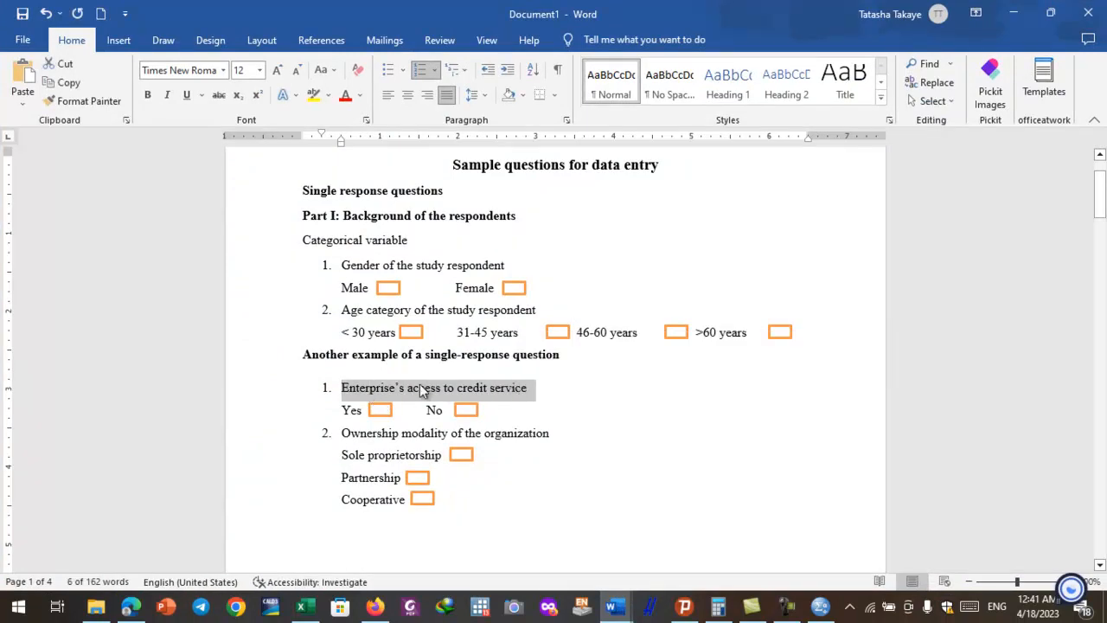
left_click(350, 389)
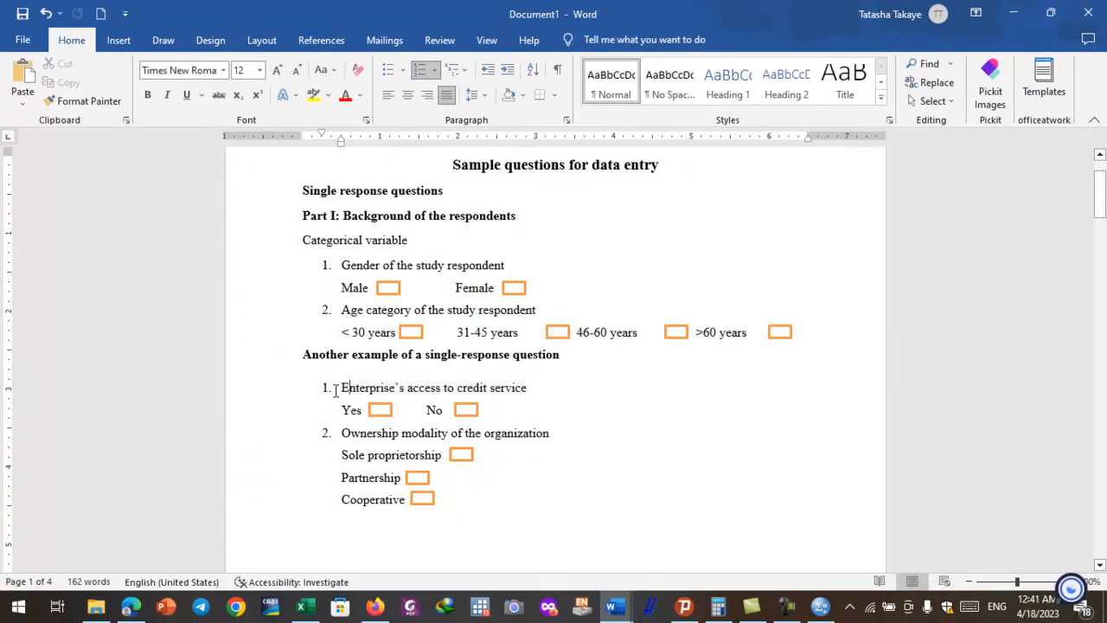
left_click_drag(340, 388, 534, 391)
left_click(438, 391)
left_click_drag(342, 389, 574, 389)
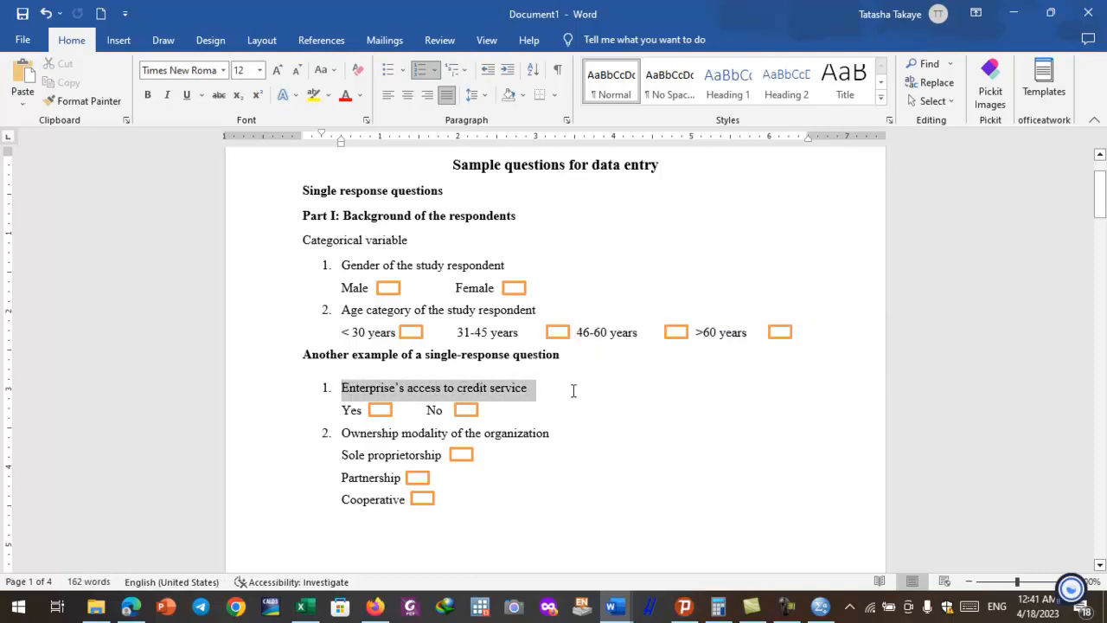
left_click(424, 391)
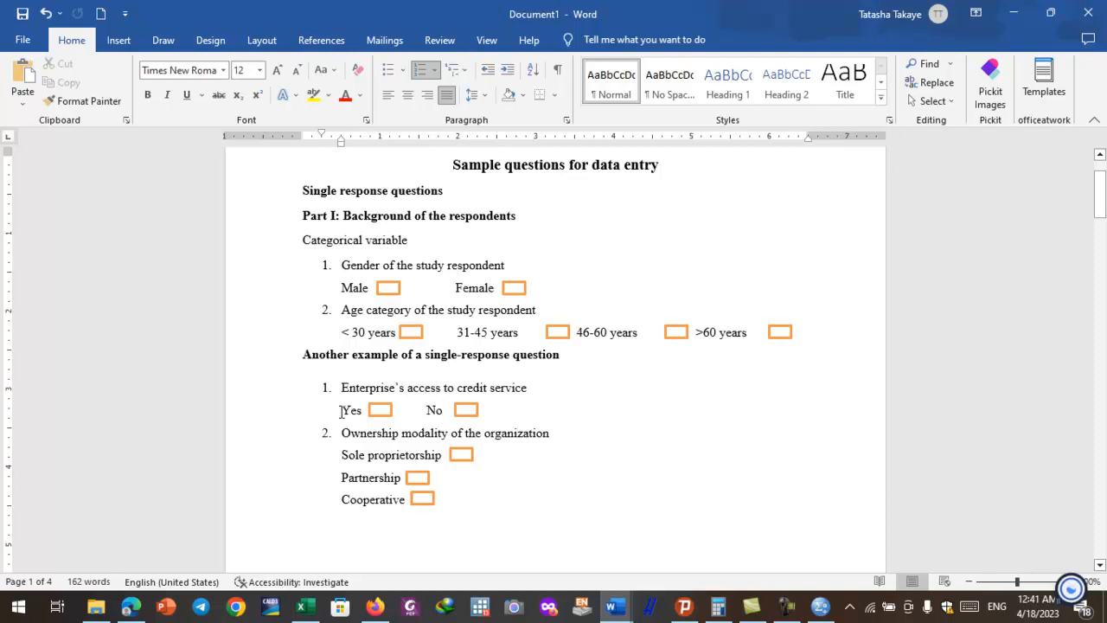
Examine the Yes and No answer options of the credit service access question.
left_click_drag(342, 410, 440, 413)
left_click(419, 412)
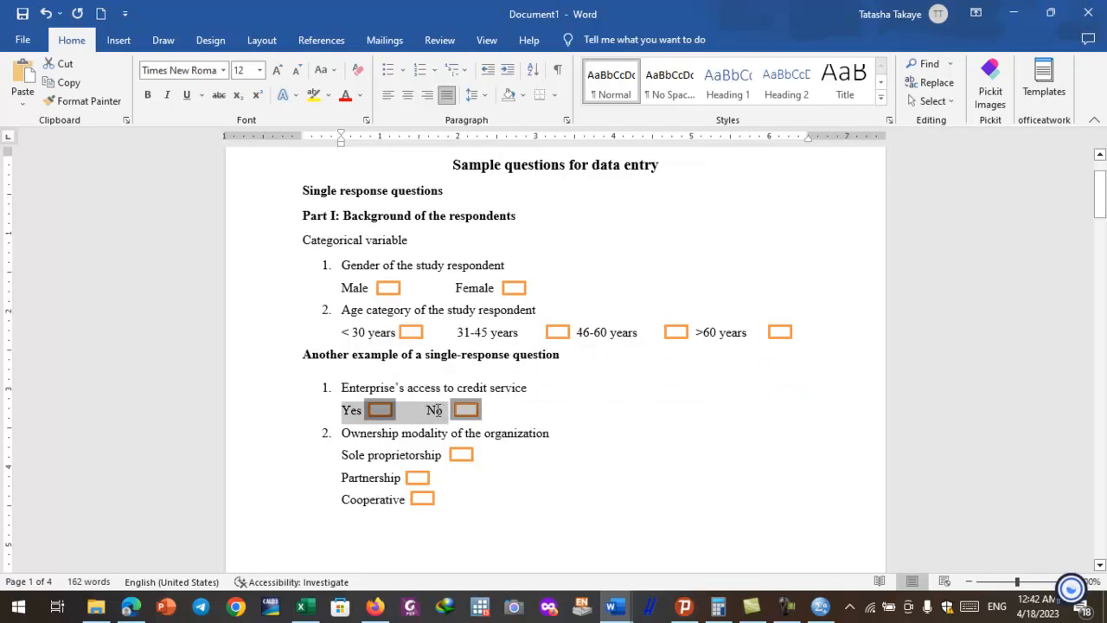
left_click(424, 414)
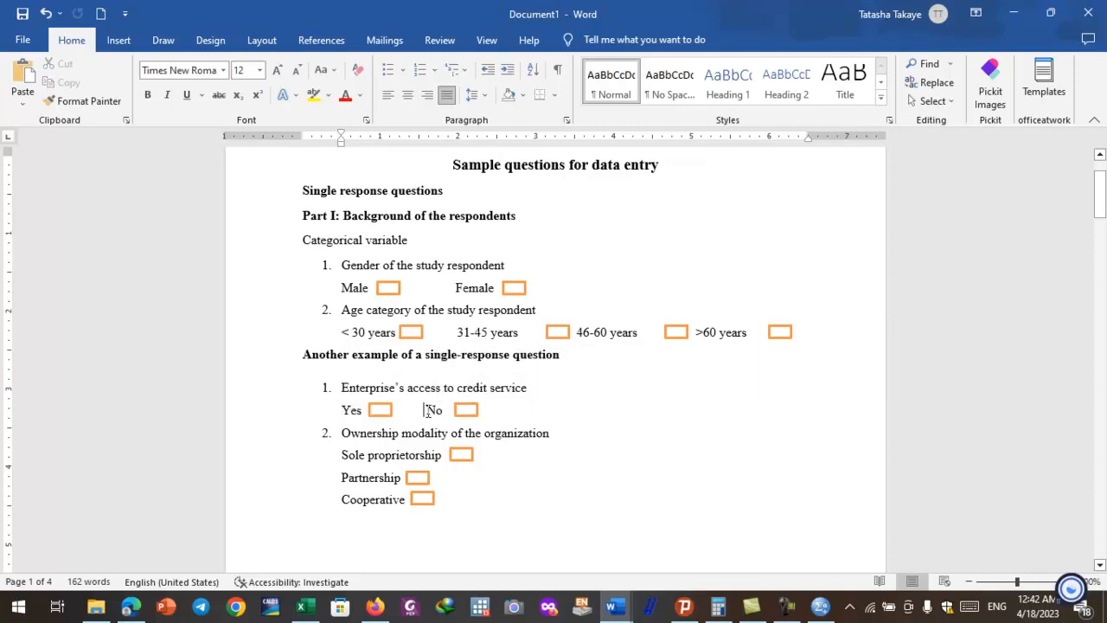
left_click_drag(425, 412, 445, 417)
left_click(411, 411)
left_click_drag(340, 388, 487, 411)
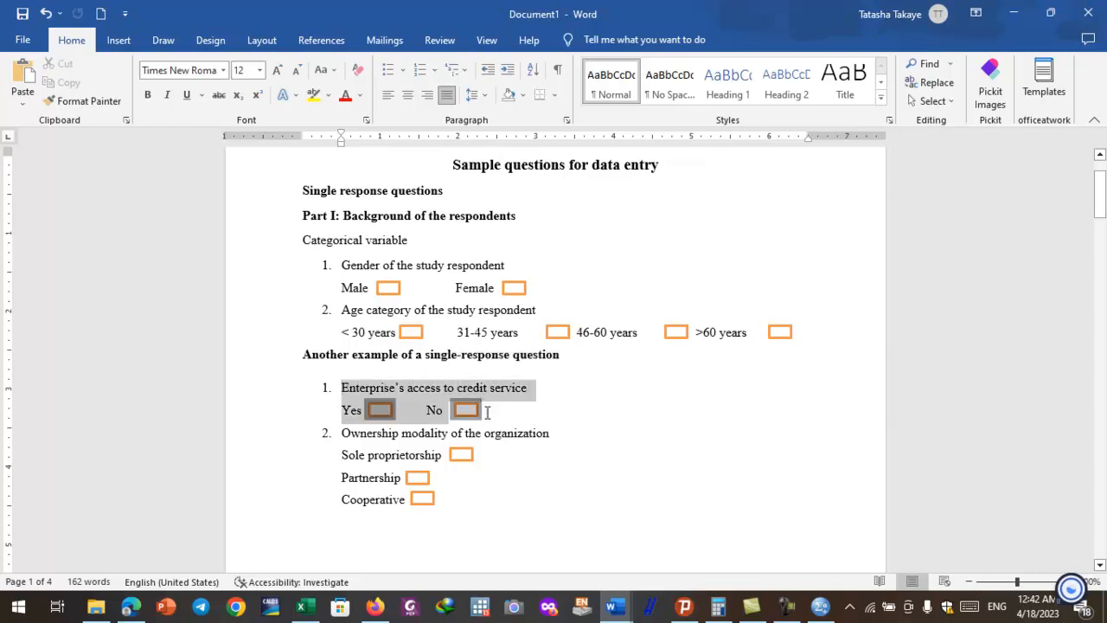
left_click(420, 387)
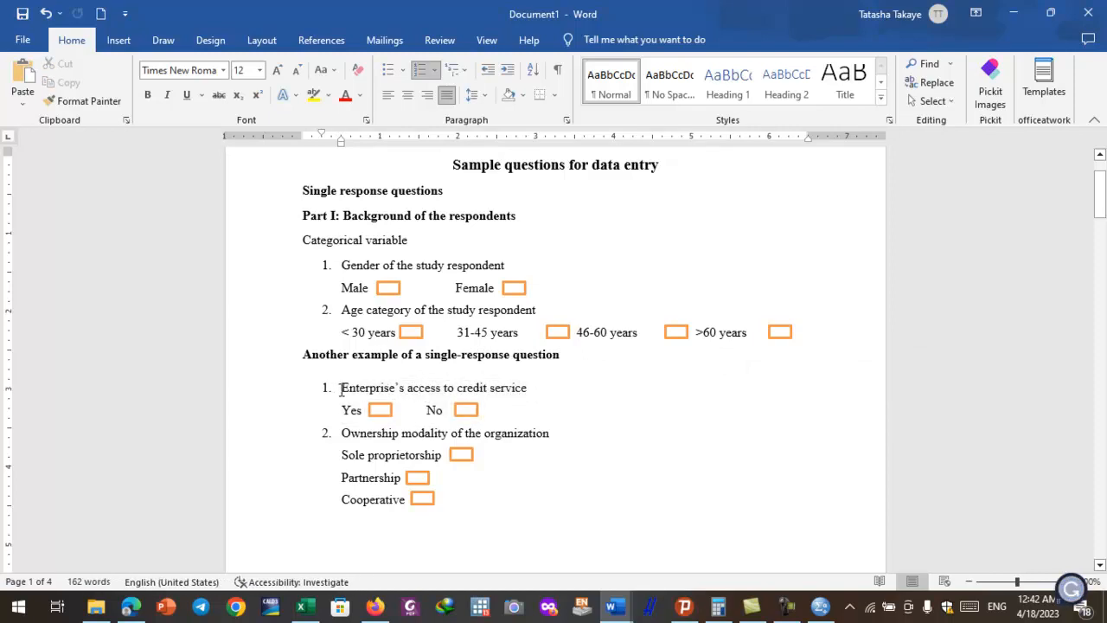
Compare the credit service access question and its two options with the gender question.
left_click_drag(341, 389, 509, 418)
left_click(399, 391)
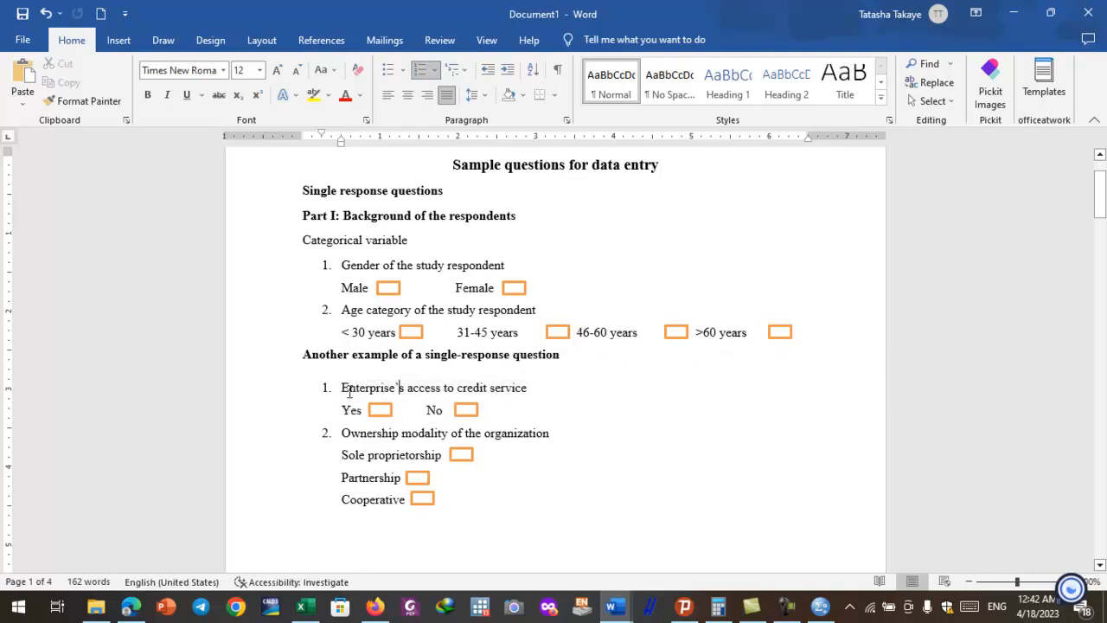
left_click_drag(343, 391, 386, 391)
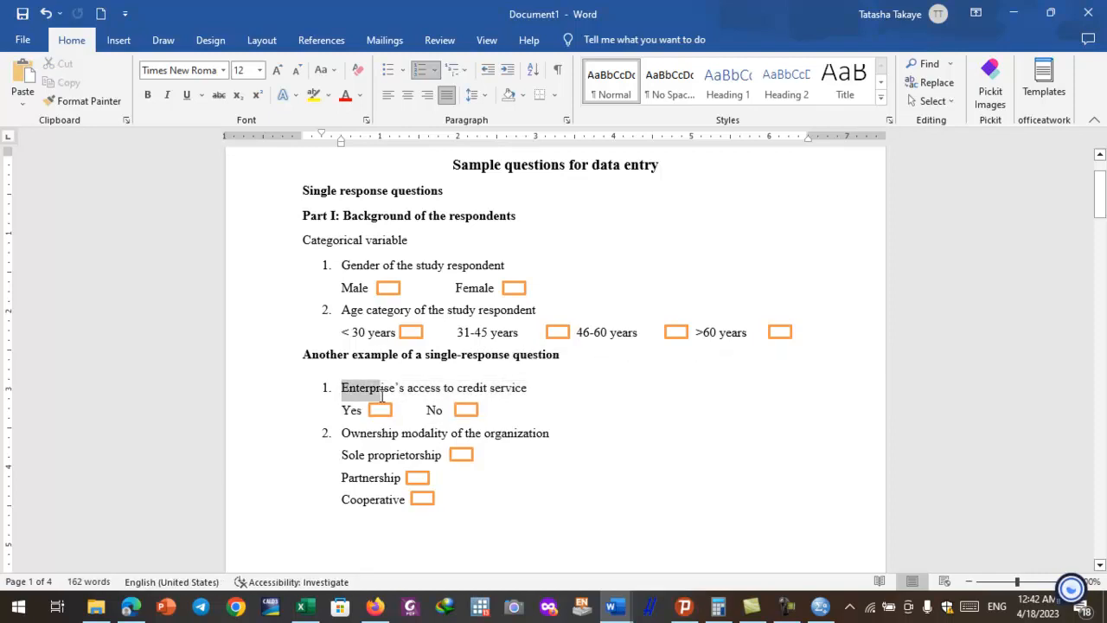
left_click(348, 389)
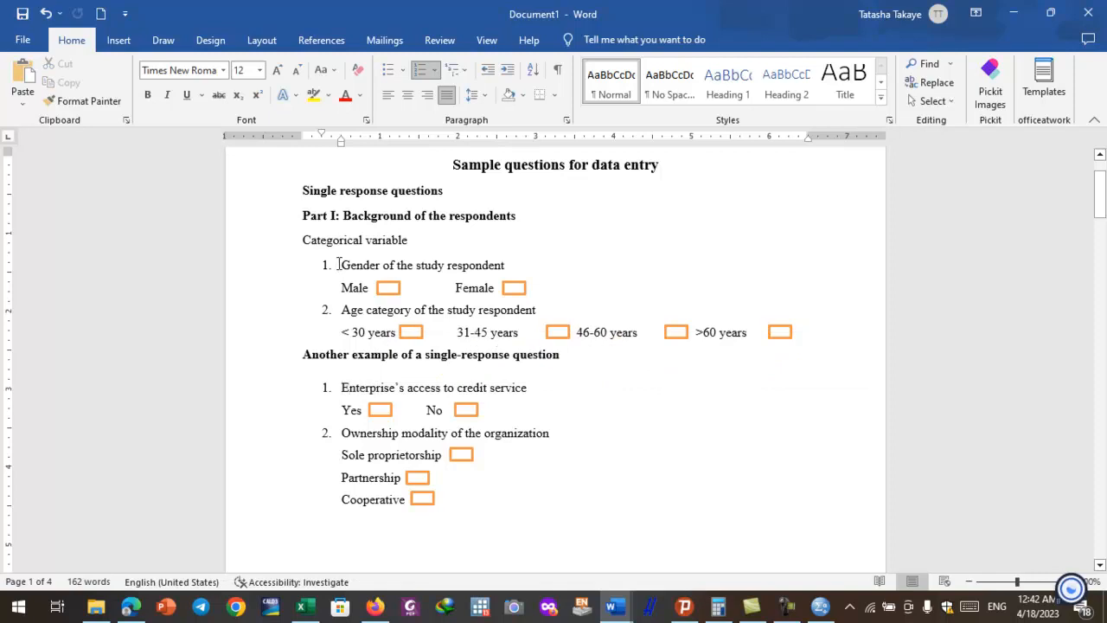
left_click_drag(342, 264, 479, 288)
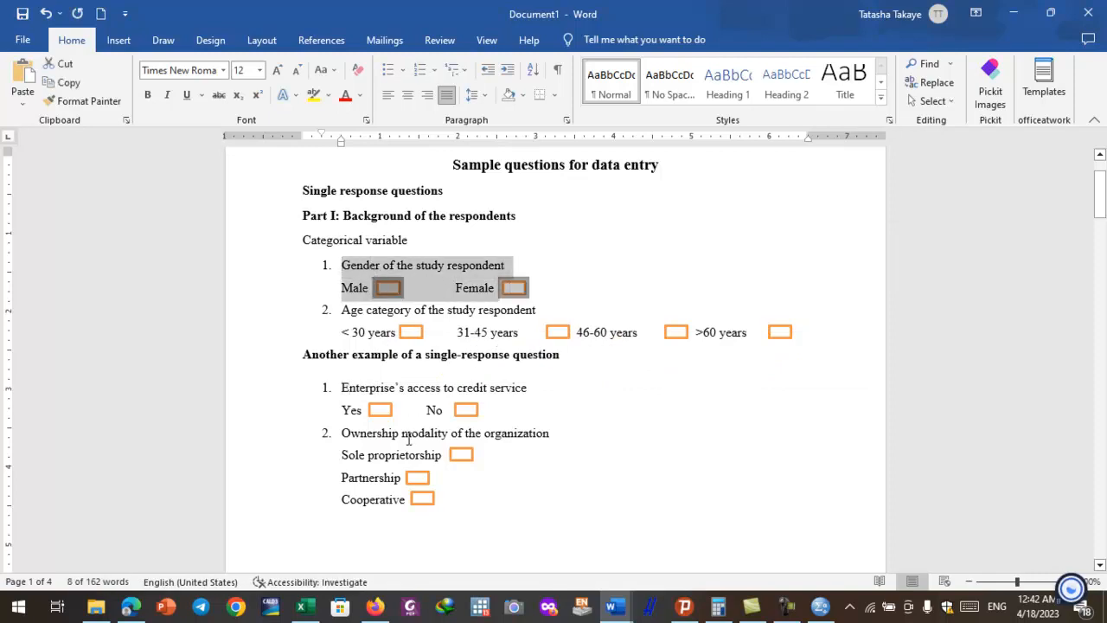
left_click_drag(342, 389, 481, 412)
Switch back to SPSS and add a third variable named CreditAc with the label "Enterprises access to credit service".
left_click(824, 608)
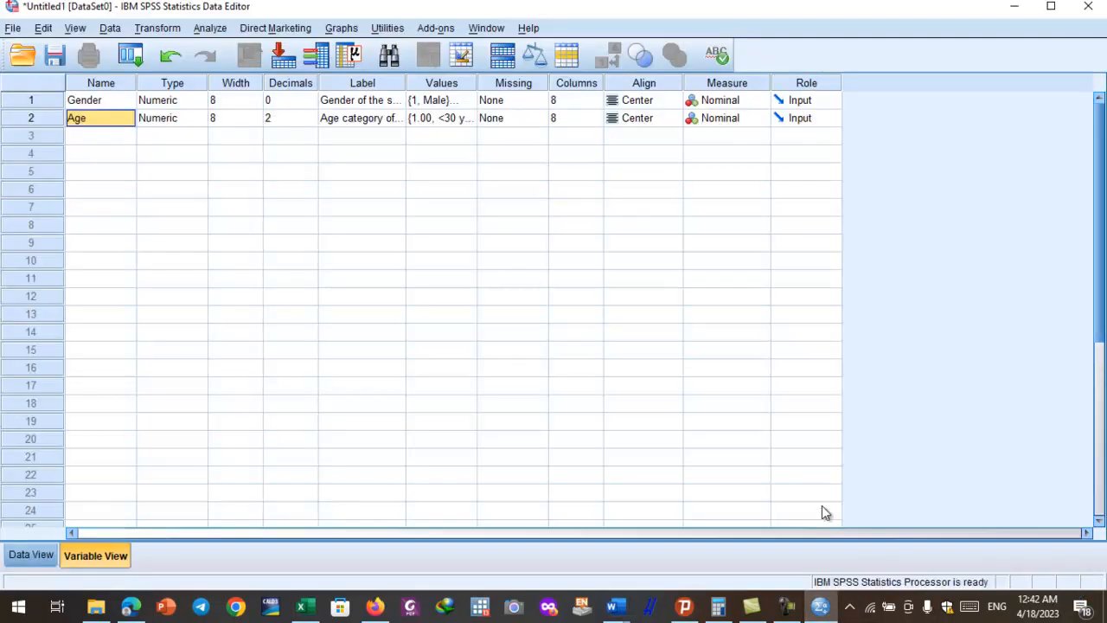
type("CreditAc")
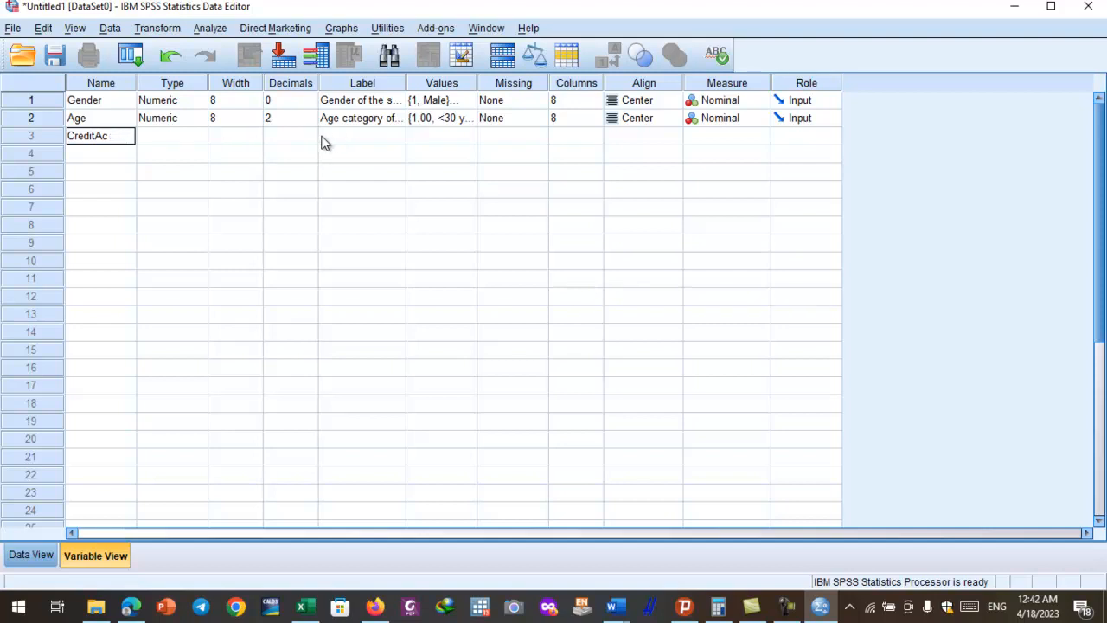
left_click(363, 143)
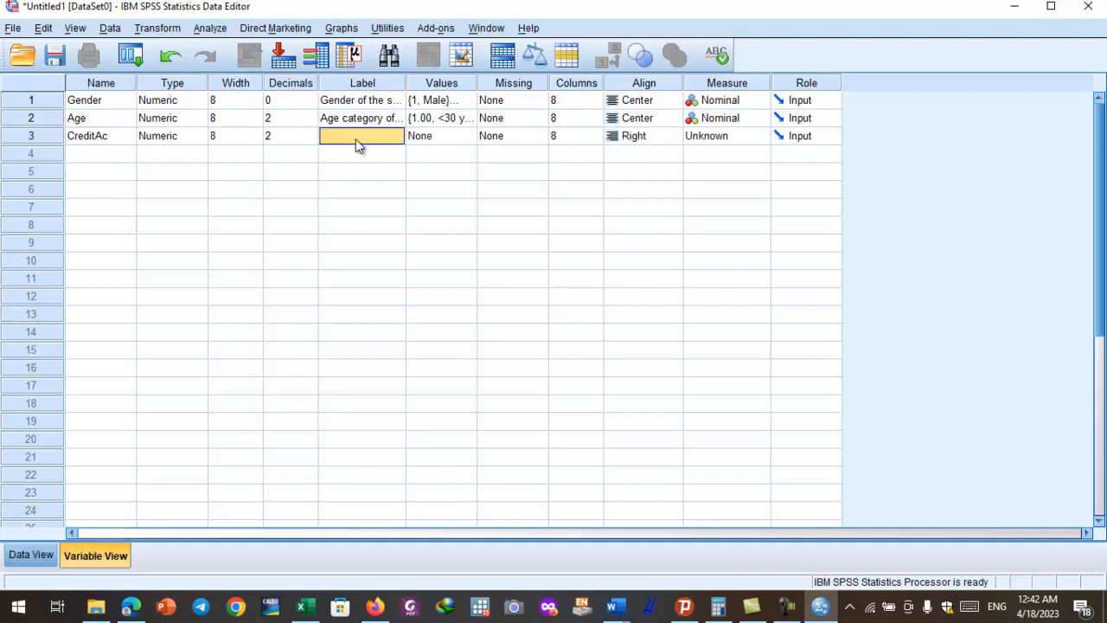
left_click(356, 139)
type("E")
type("nterprises")
type(" access")
type(" t cre")
type("dit ser")
type("vice")
Add the value label 1 = "Yes" to the CreditAc variable.
left_click(468, 139)
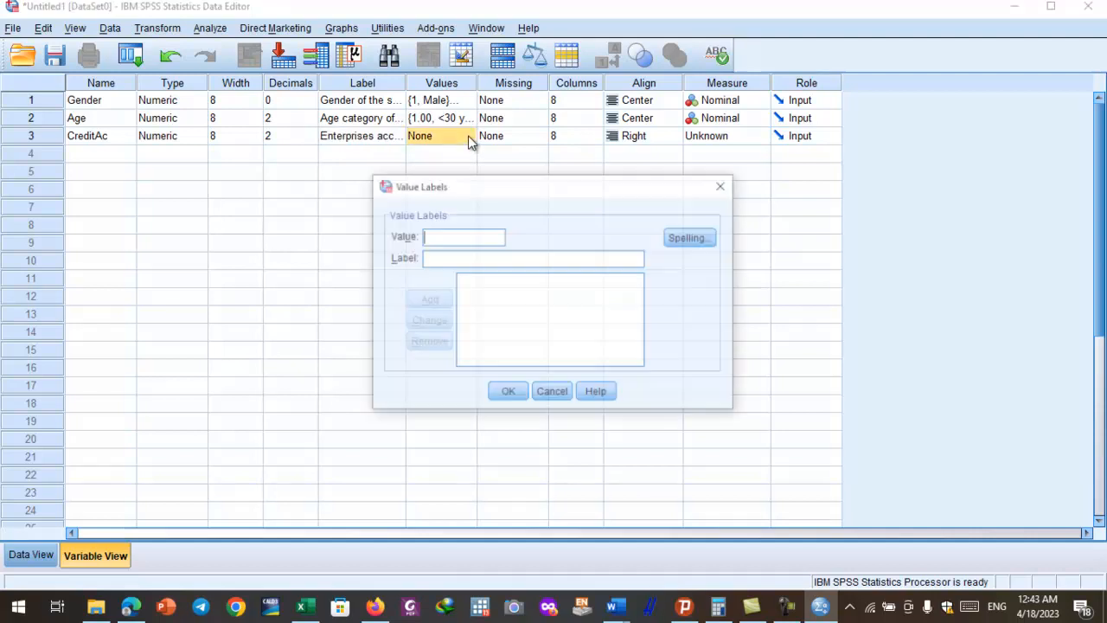
left_click(452, 259)
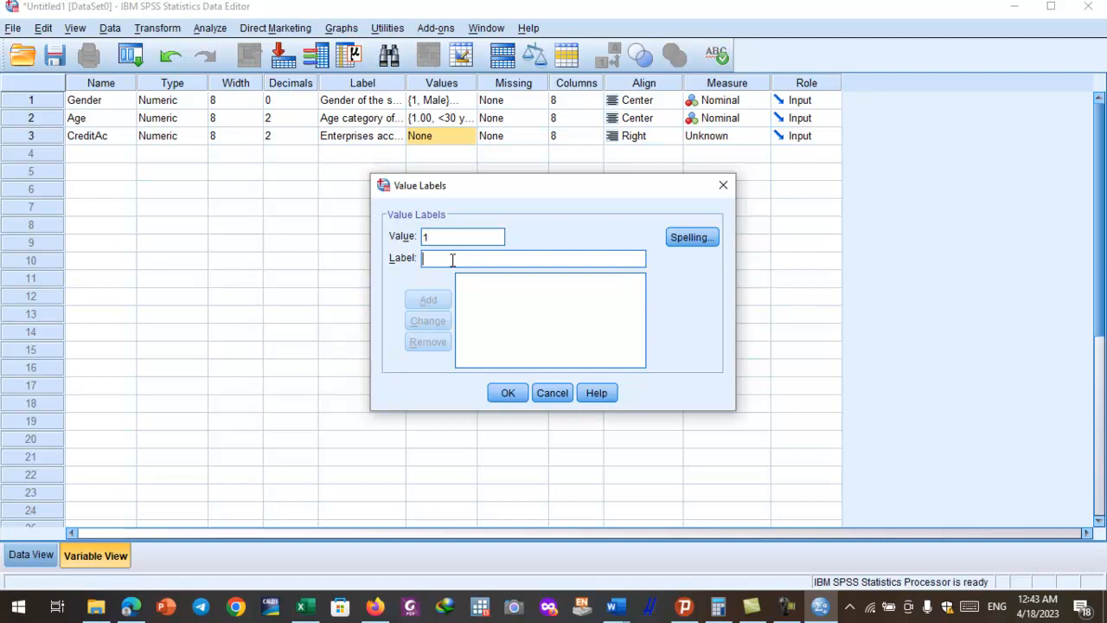
type("Yes")
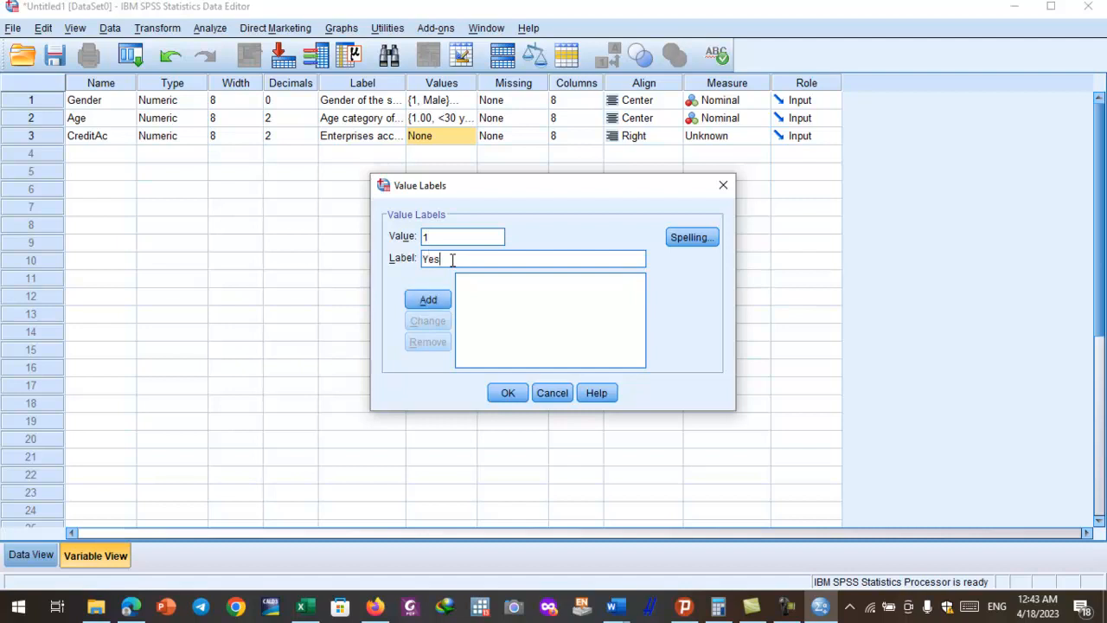
left_click(444, 302)
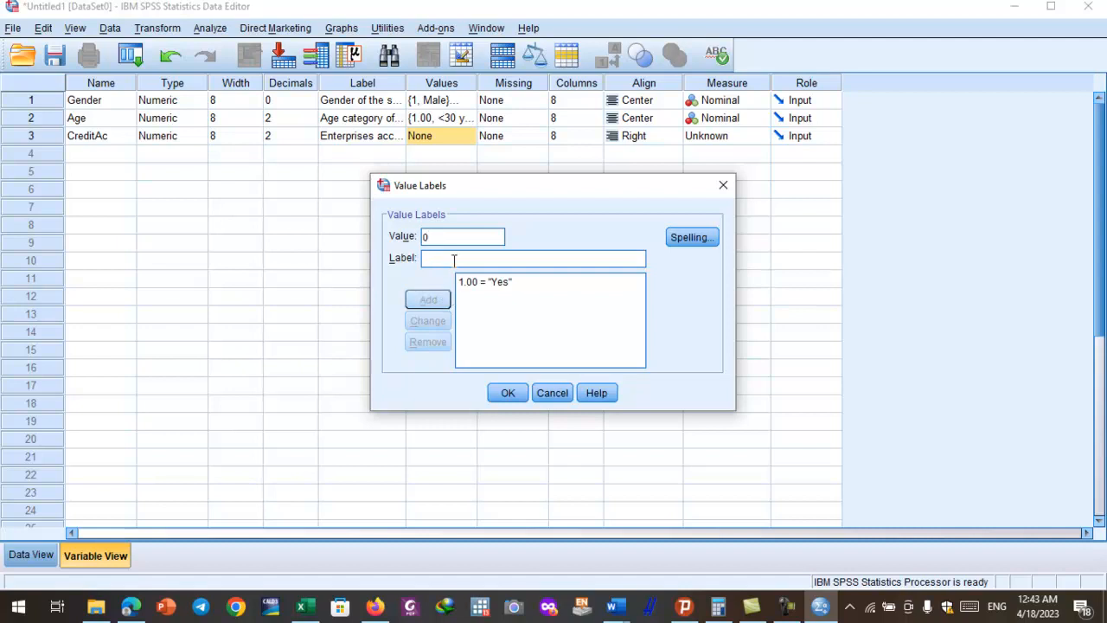
Add the value label 0 = "No" and apply the CreditAc variable's value labels.
left_click(454, 259)
type("No")
left_click(443, 300)
left_click(508, 392)
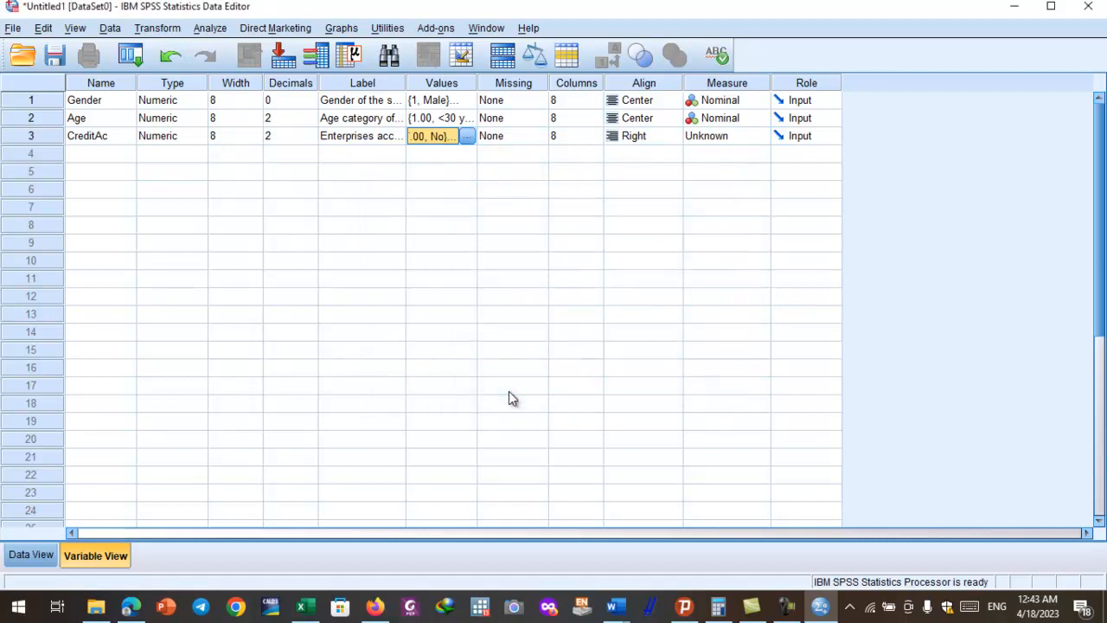
Set the CreditAc variable's alignment to Center and its measure to Nominal.
left_click(669, 138)
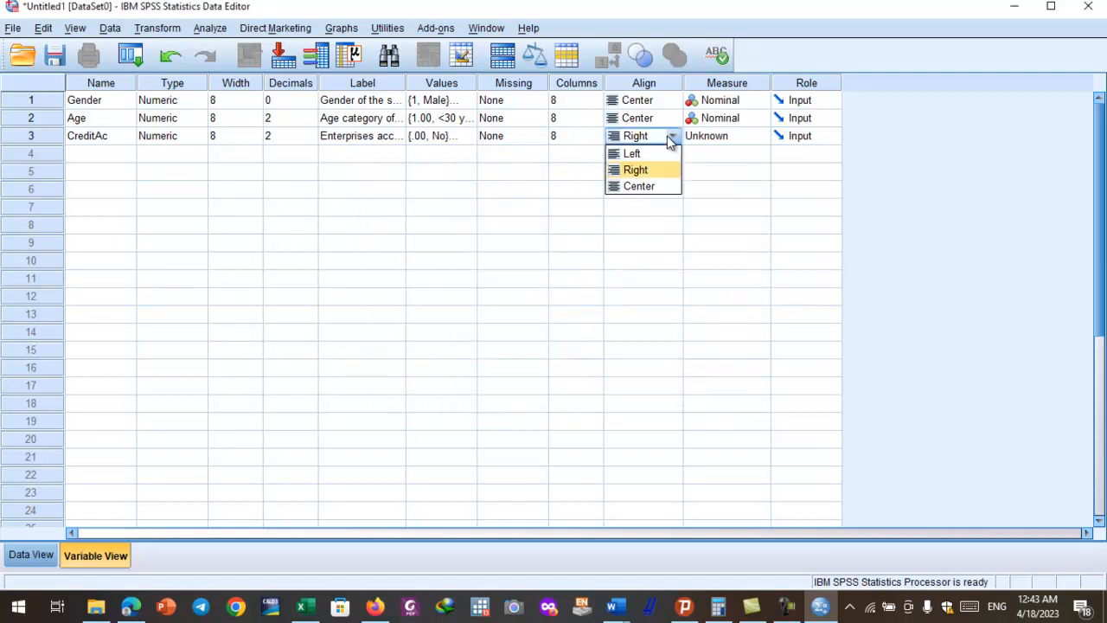
left_click(664, 187)
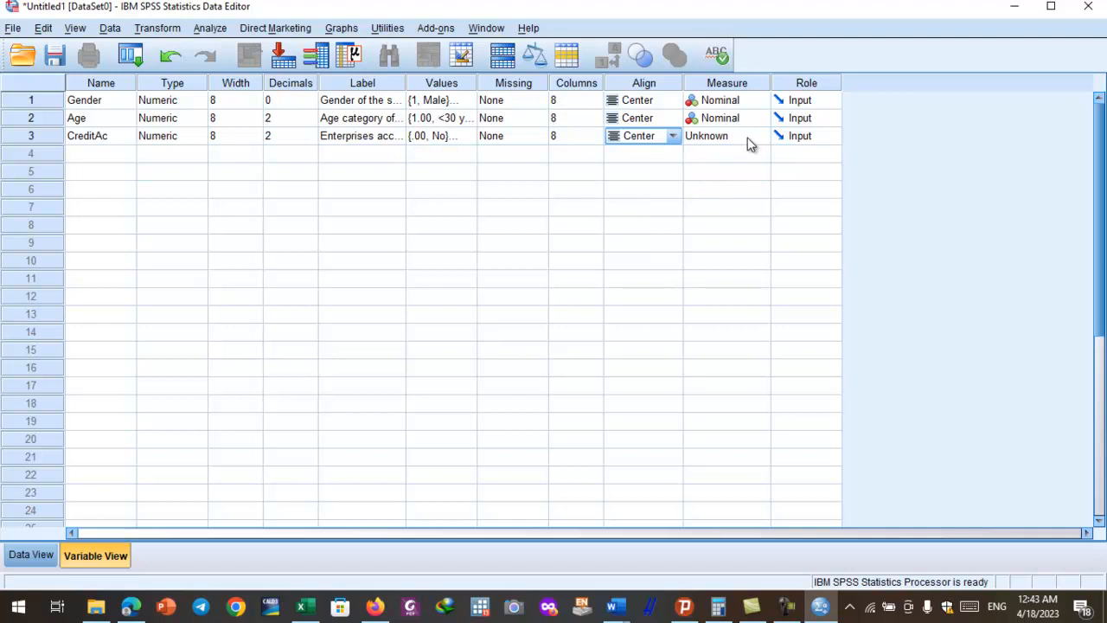
left_click(751, 140)
left_click(749, 185)
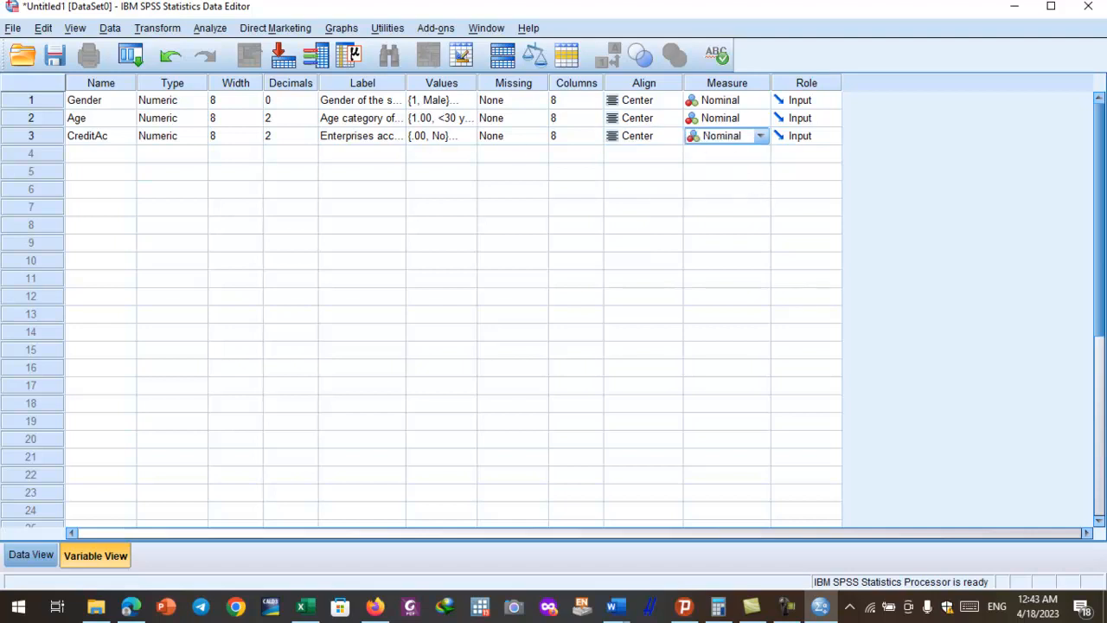
Review the value labels of CreditAc and Age and look at the measure choices for Age.
left_click(448, 136)
left_click(468, 136)
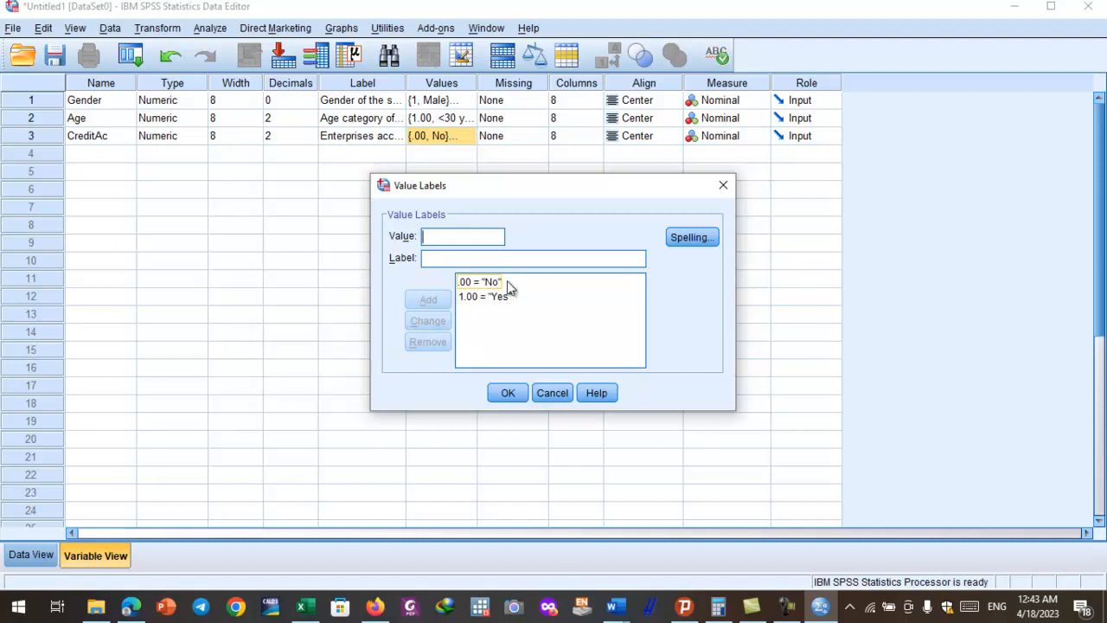
left_click(723, 185)
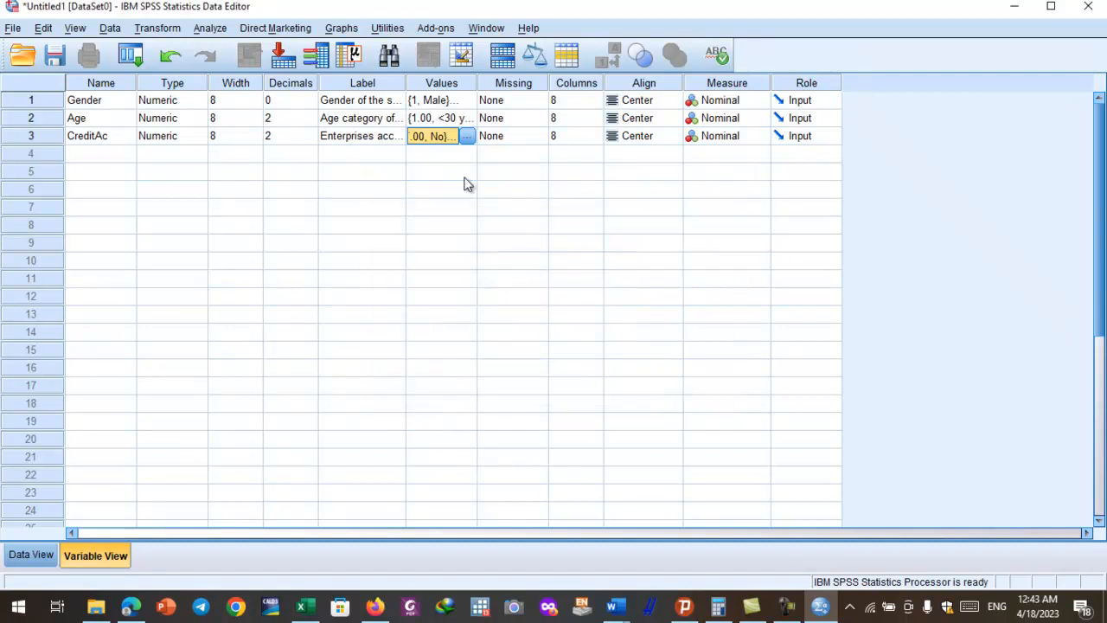
double_click(465, 123)
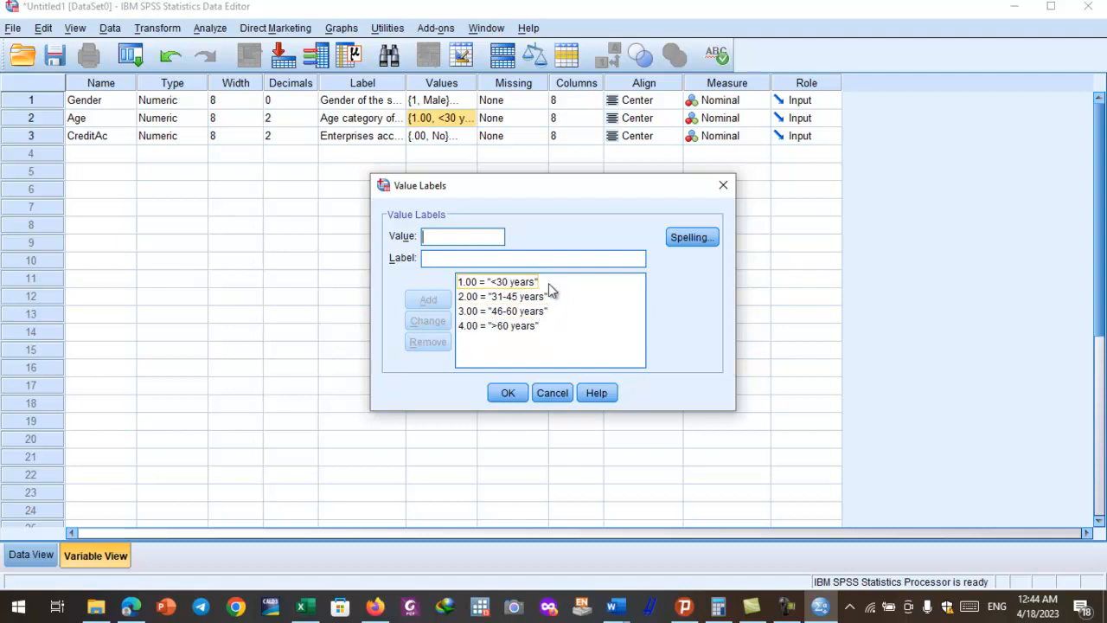
left_click(723, 185)
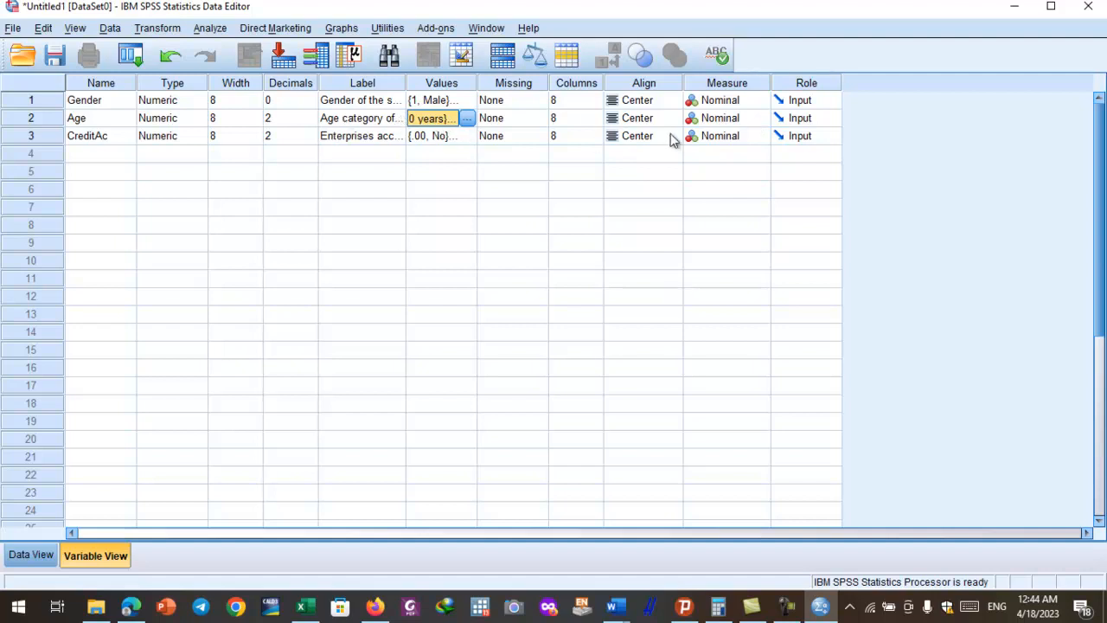
left_click(763, 118)
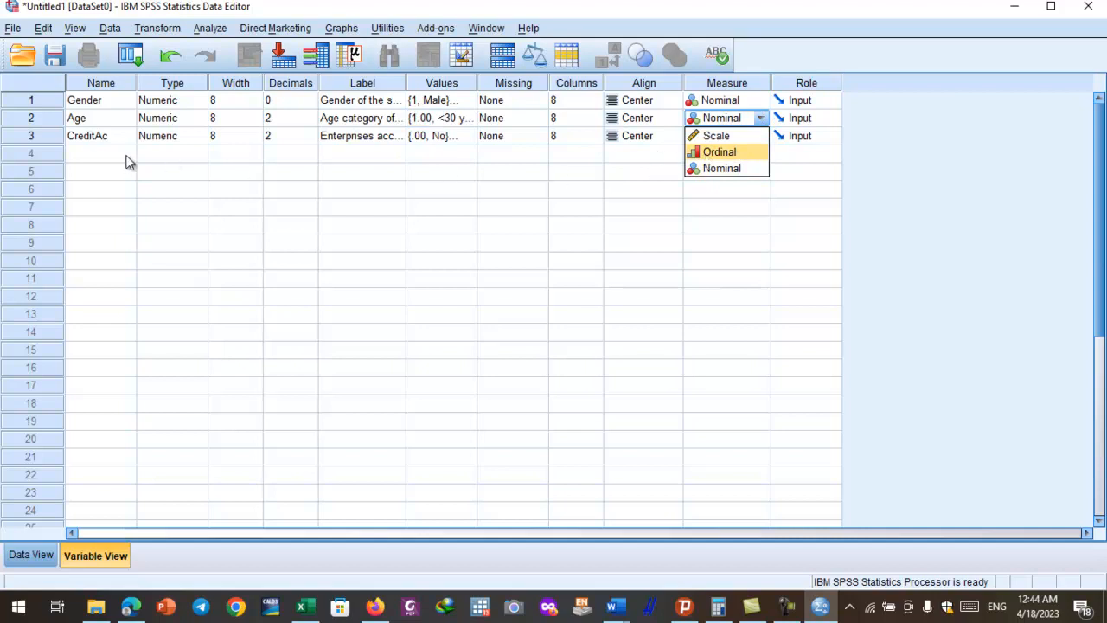
left_click(119, 154)
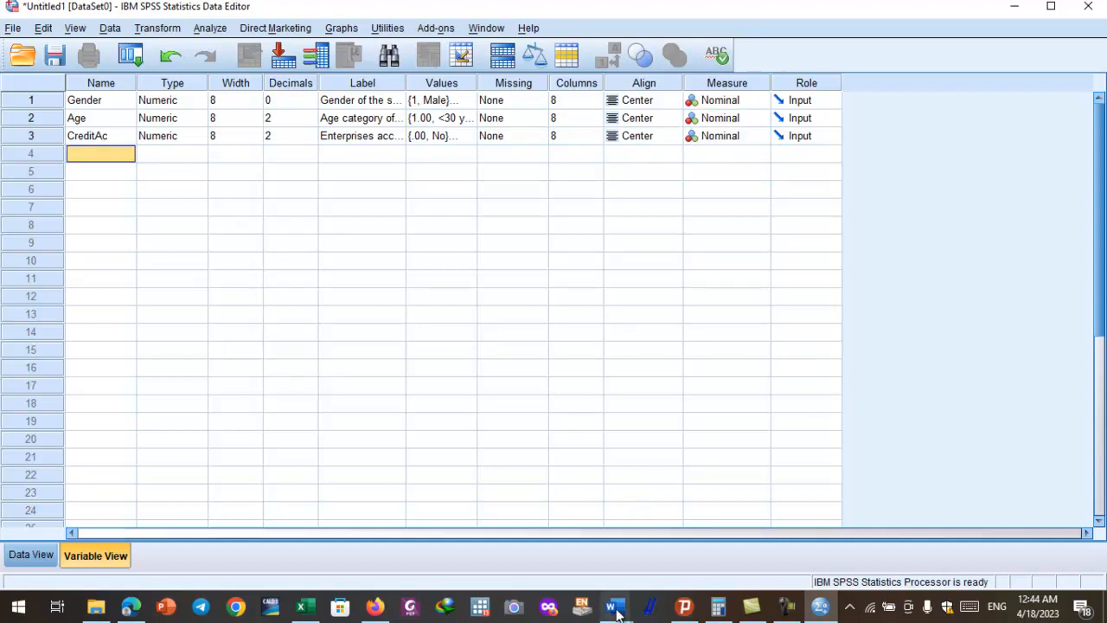
Switch to the Word questionnaire and examine the answer options of the ownership modality question.
mouse_move(617, 613)
left_click(734, 556)
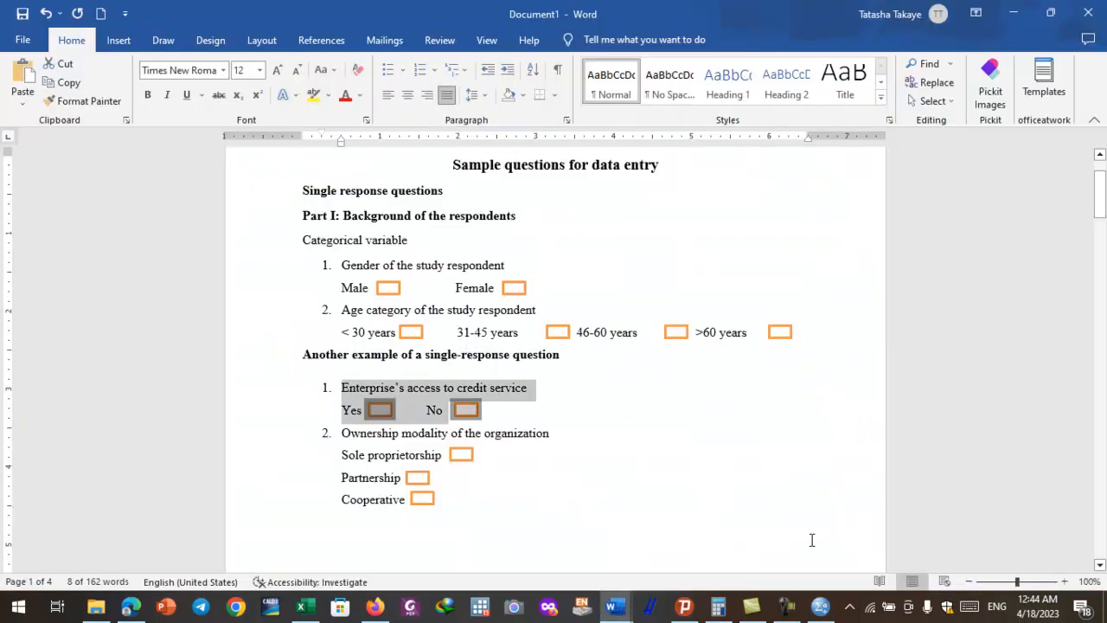
left_click(350, 464)
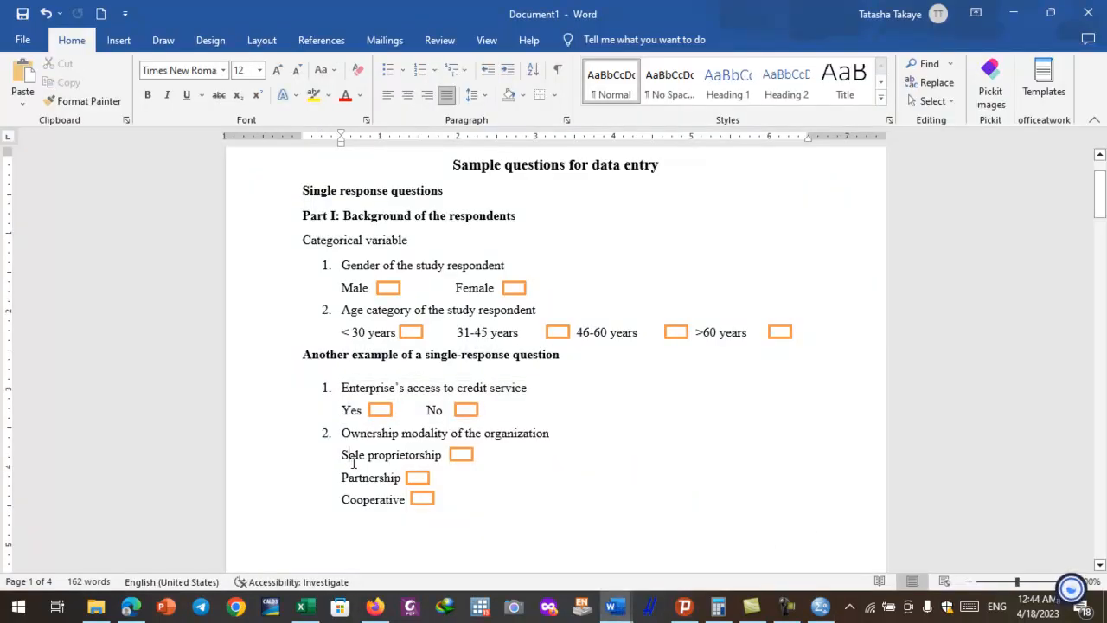
scroll(352, 463, "down", 1)
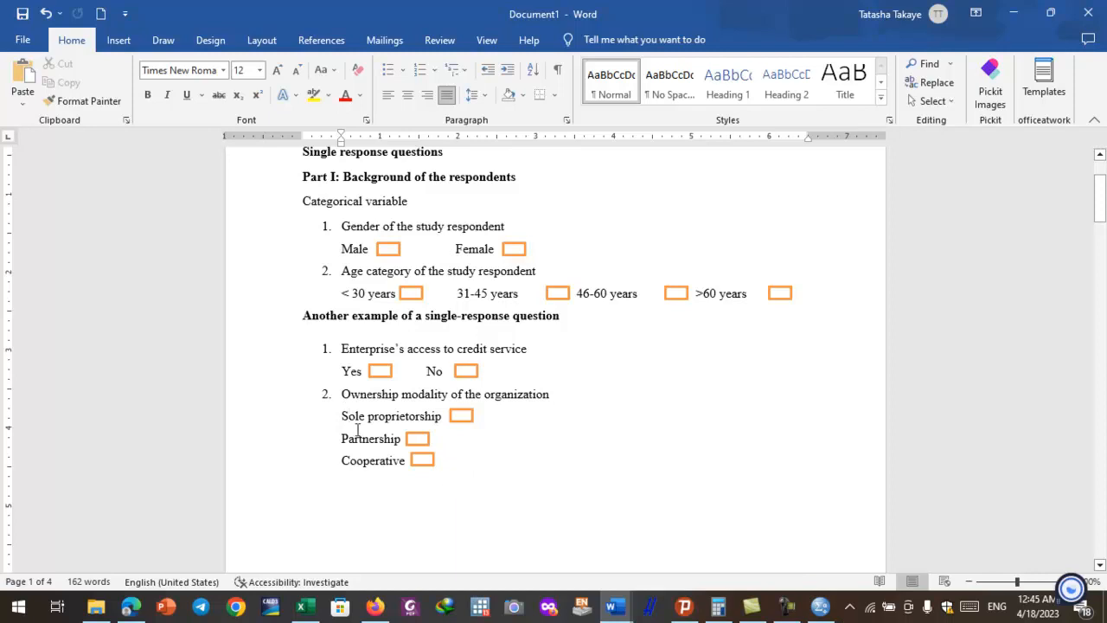
left_click_drag(343, 416, 459, 462)
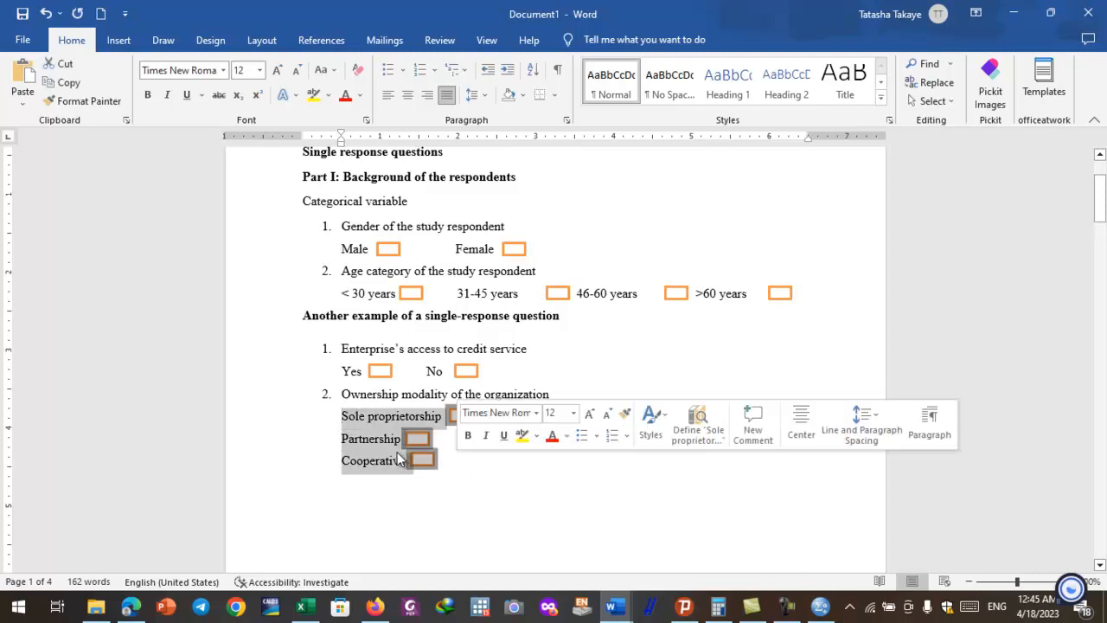
Replace "organization" with "enterprises" in the ownership modality question of the questionnaire.
left_click(356, 424)
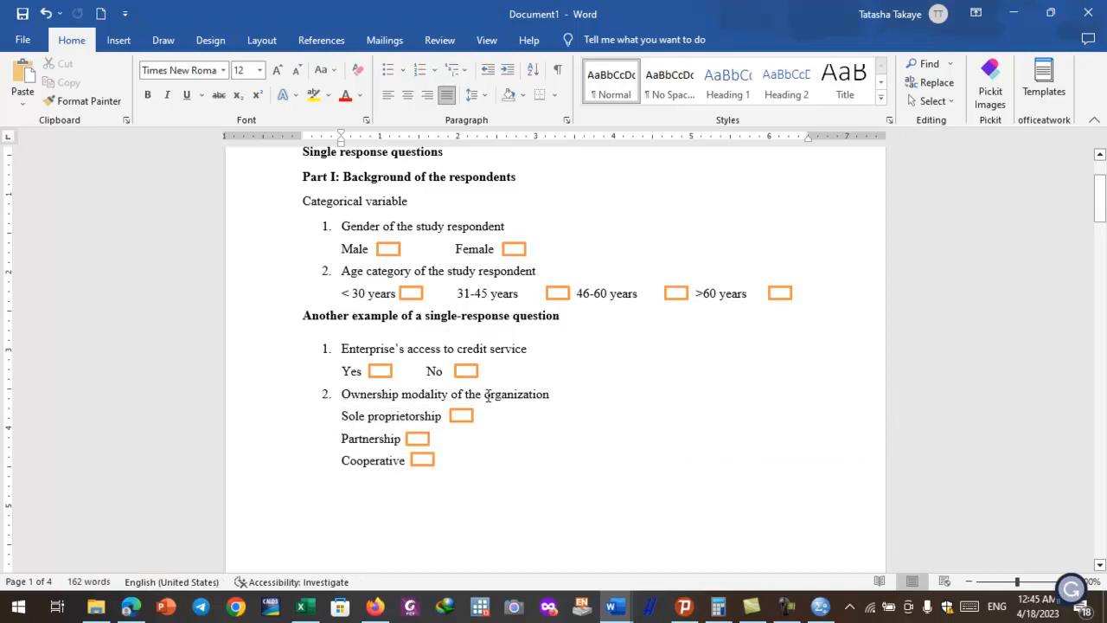
left_click_drag(486, 395, 558, 398)
type("enterprises")
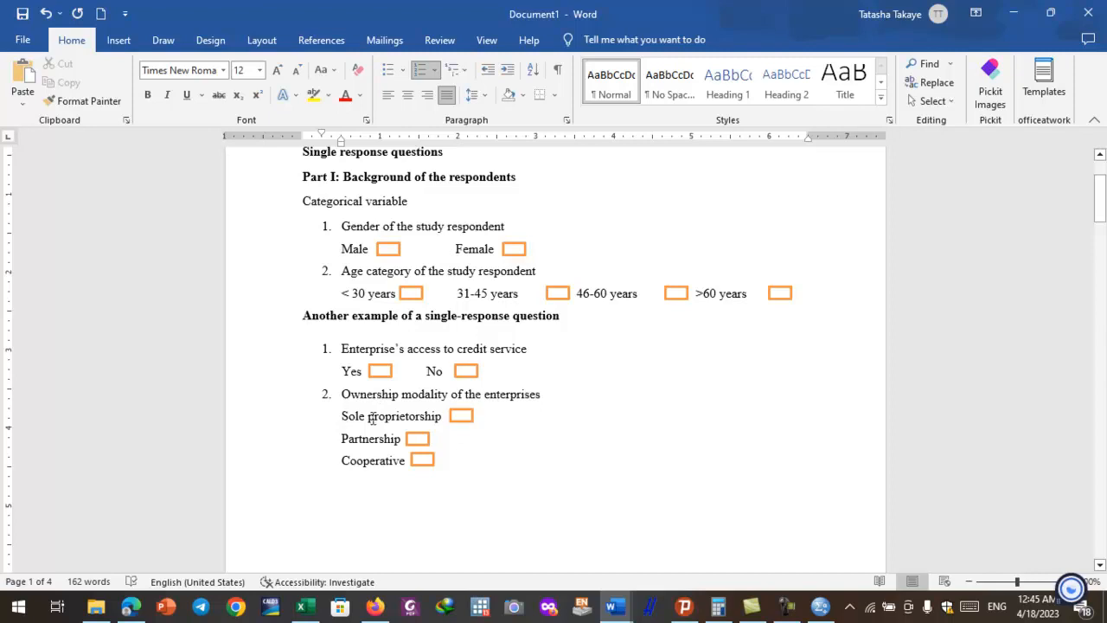
Examine the reworded ownership modality question and each of its answer options.
left_click_drag(343, 416, 411, 418)
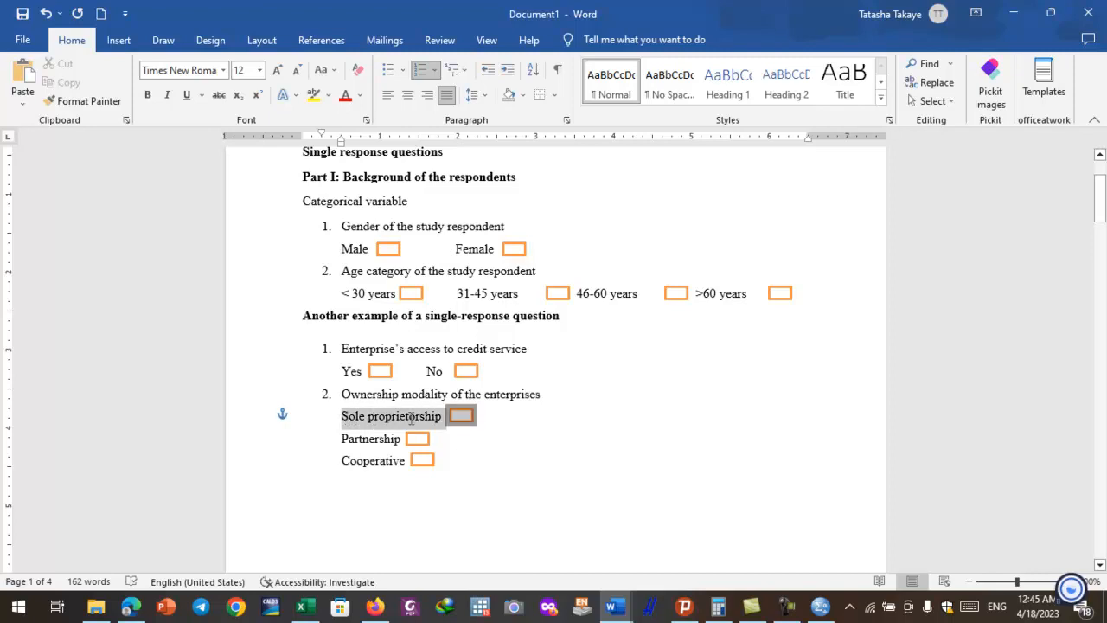
left_click_drag(342, 437, 399, 439)
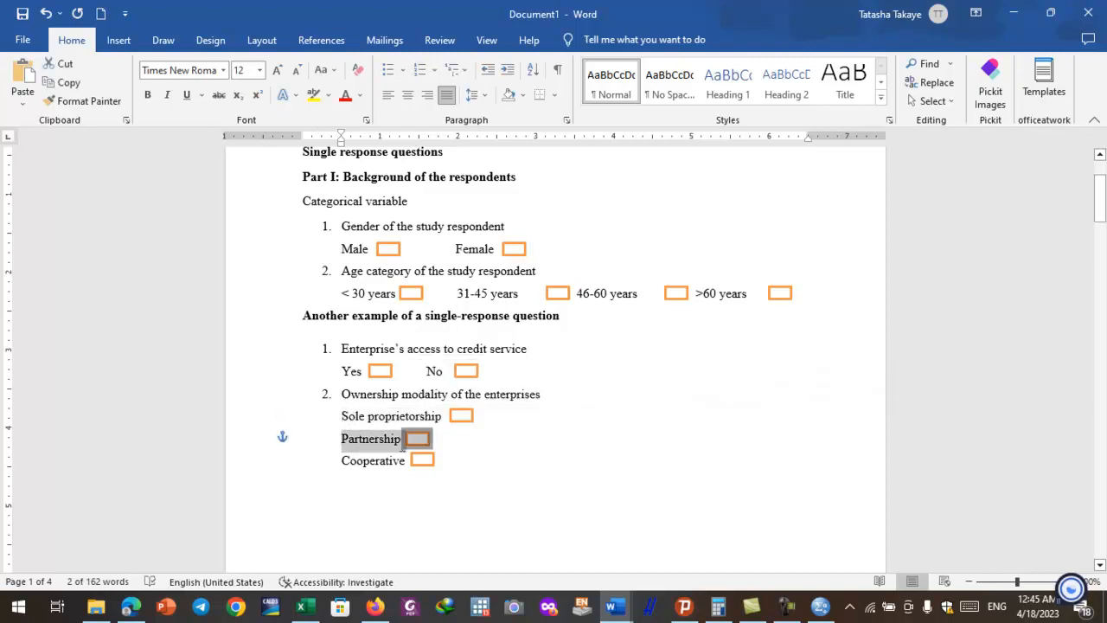
left_click(346, 460)
left_click_drag(343, 461, 407, 460)
left_click(545, 514)
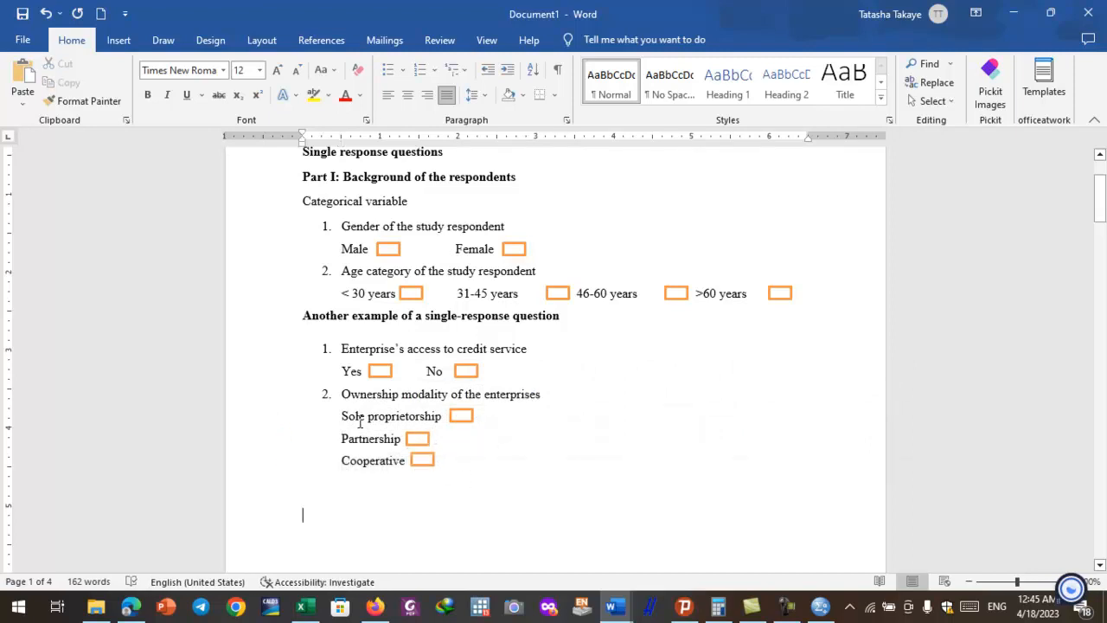
left_click_drag(345, 421, 376, 456)
left_click(364, 459)
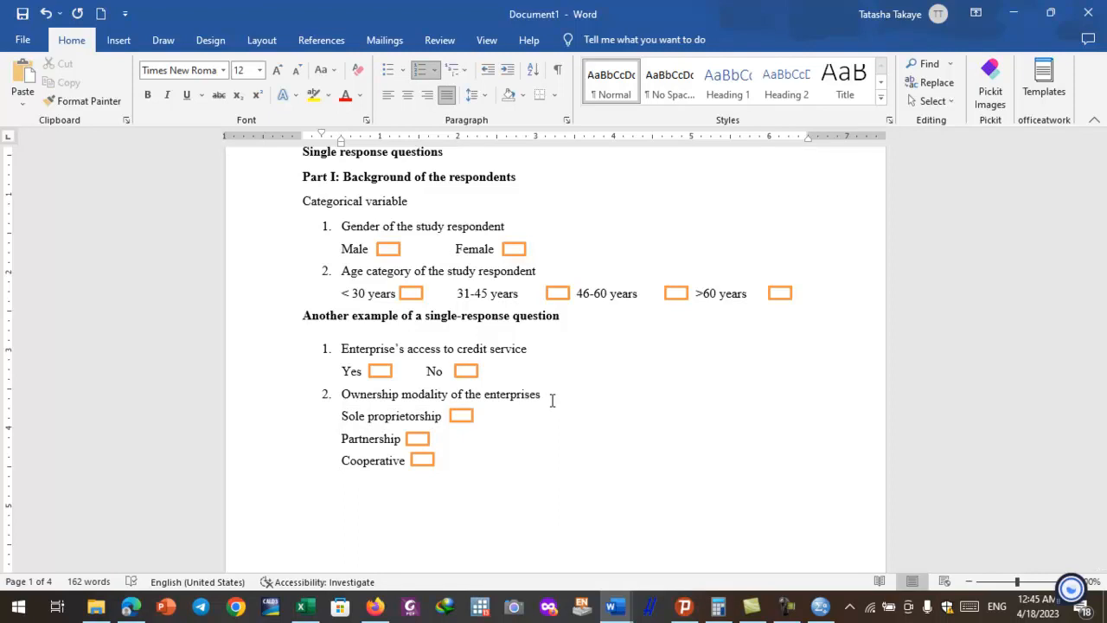
left_click_drag(345, 396, 452, 462)
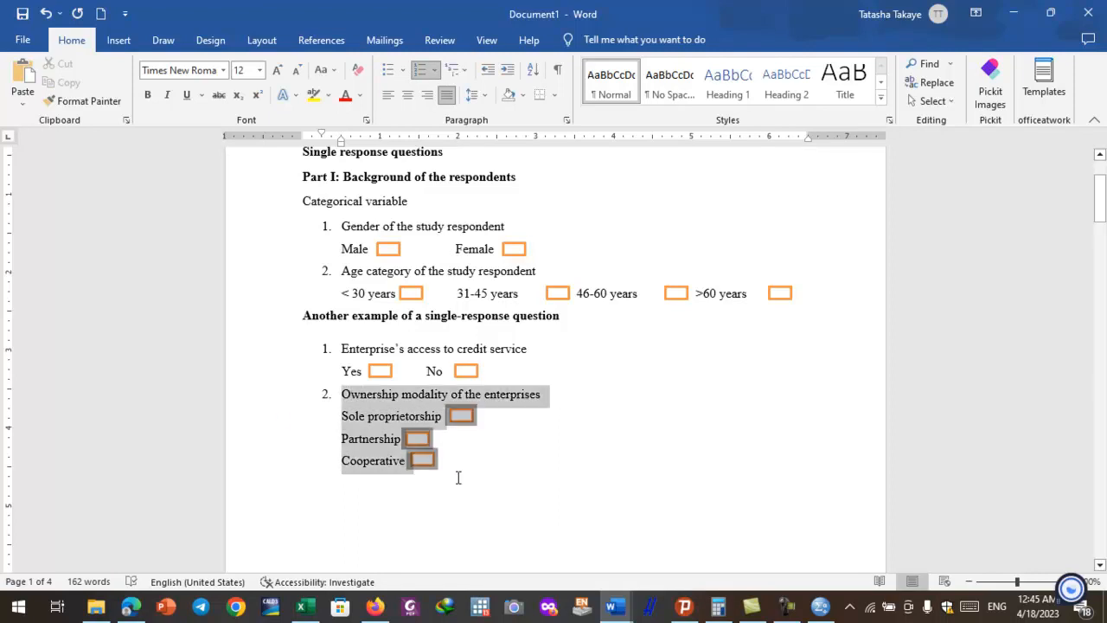
left_click(364, 418)
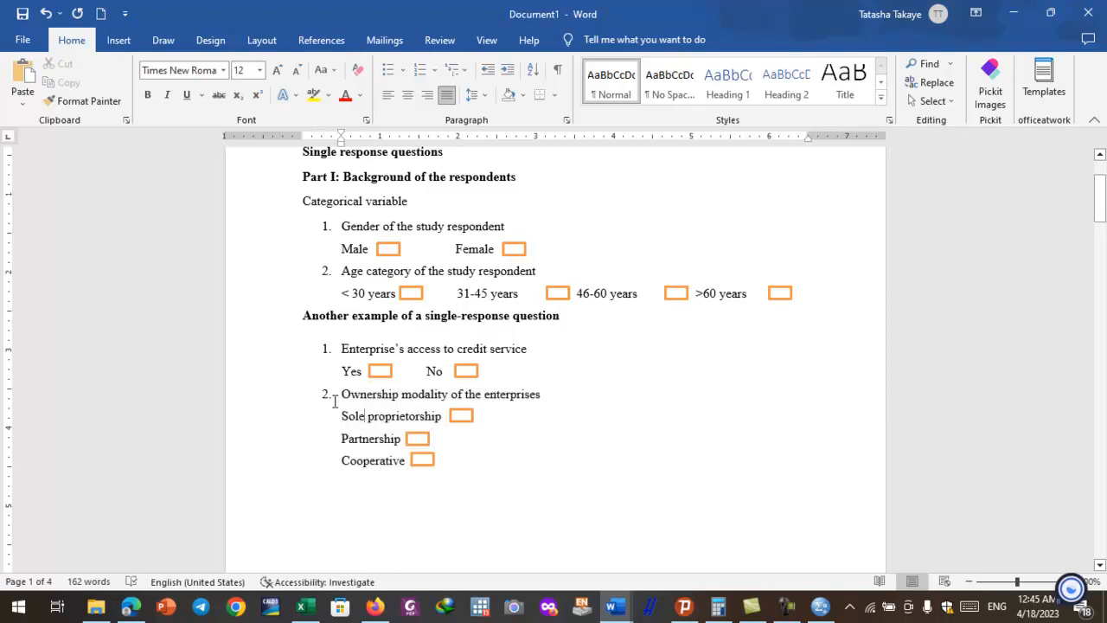
left_click_drag(342, 398, 552, 394)
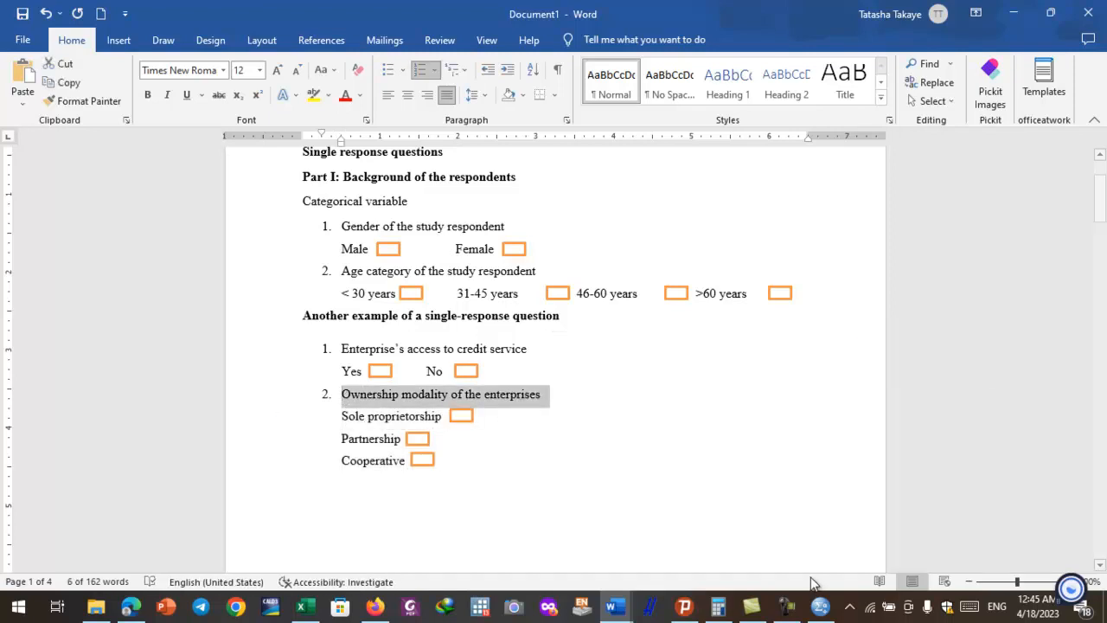
Check the variable list in SPSS, then compare the age category and ownership modality answer options in the Word questionnaire.
left_click(821, 607)
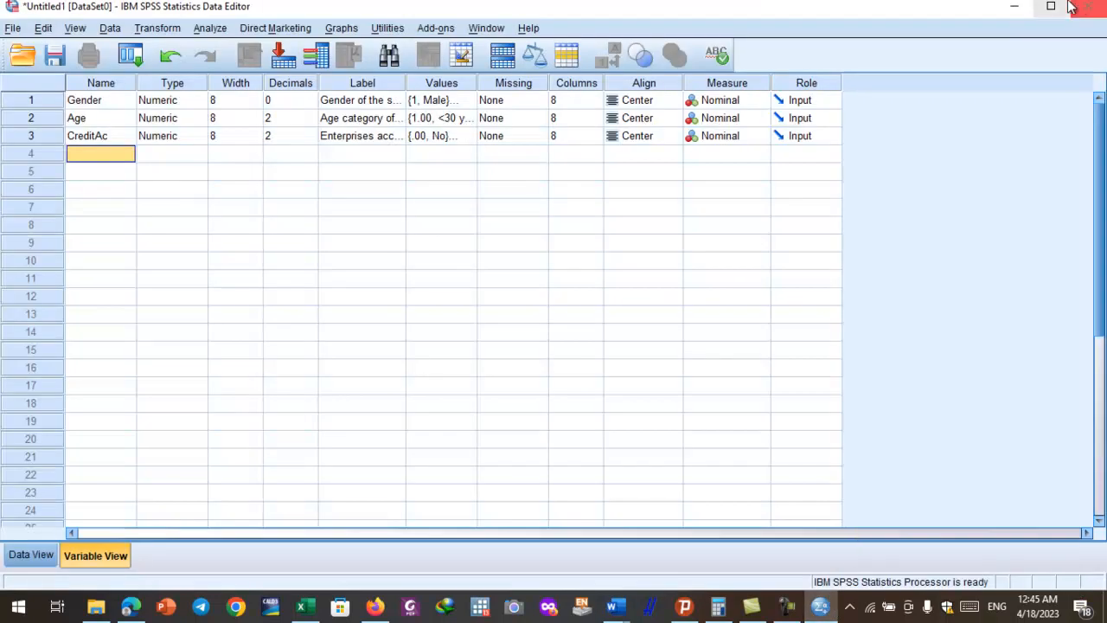
left_click(1014, 6)
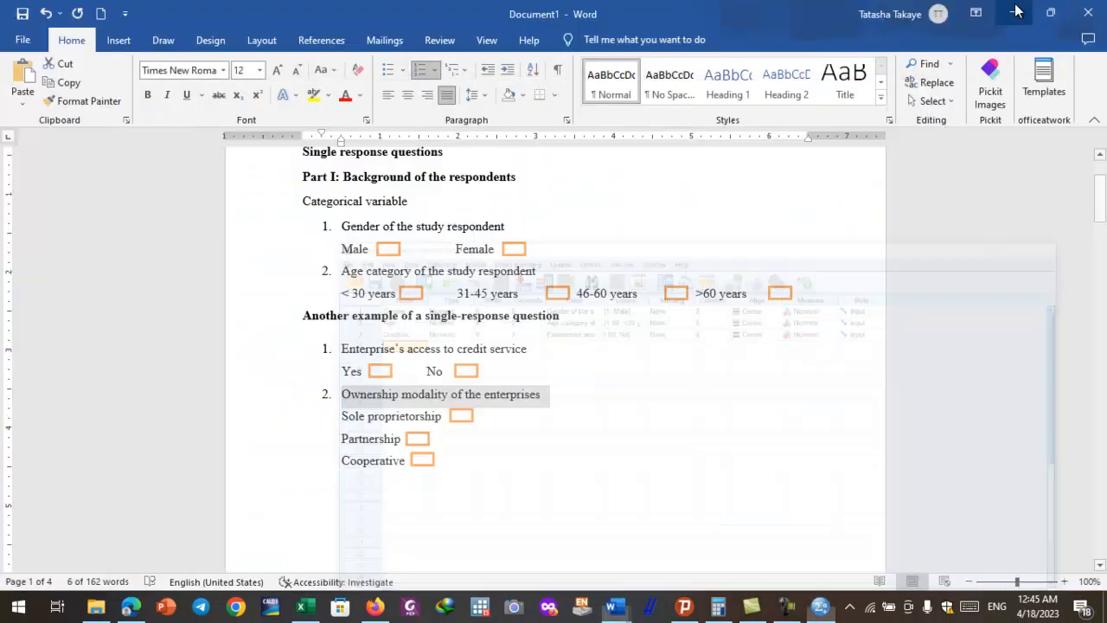
left_click(458, 292)
left_click_drag(342, 271, 648, 291)
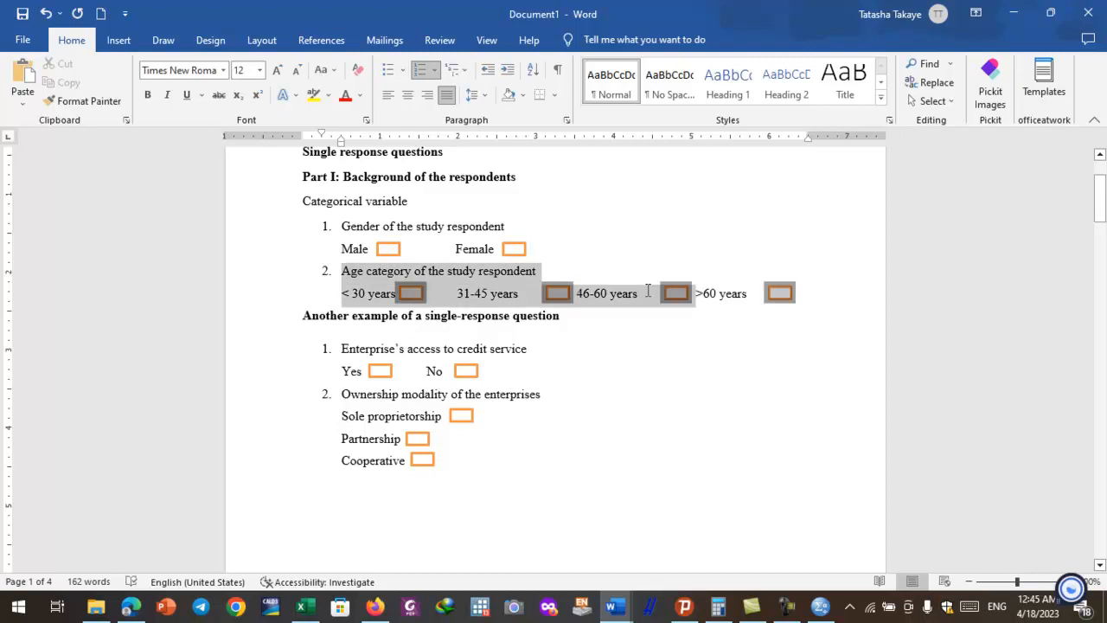
left_click(366, 295)
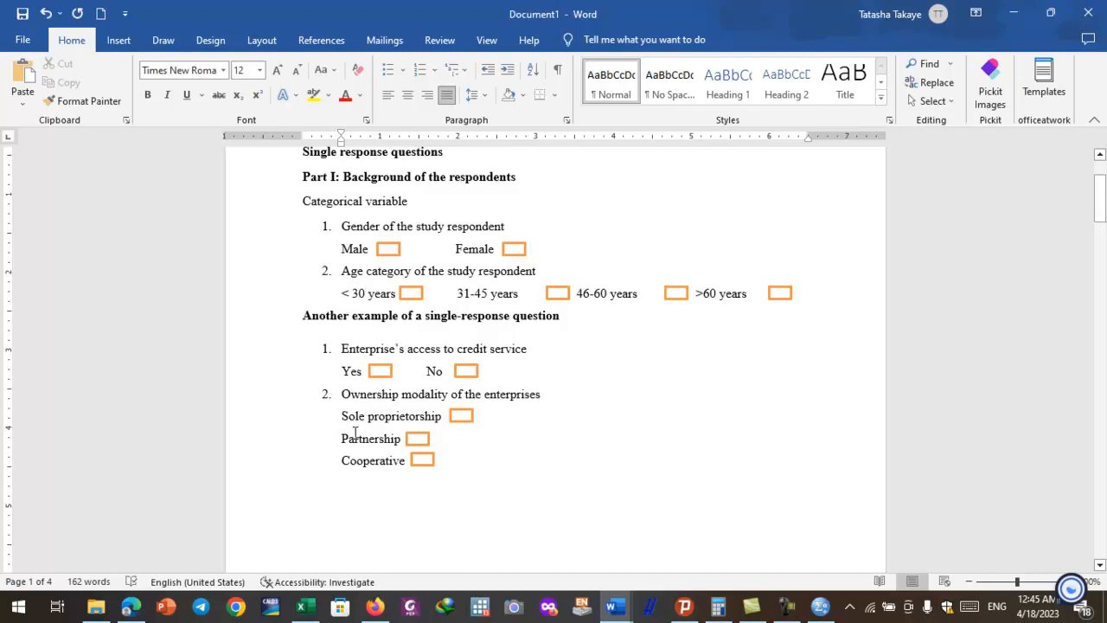
left_click_drag(379, 435, 457, 470)
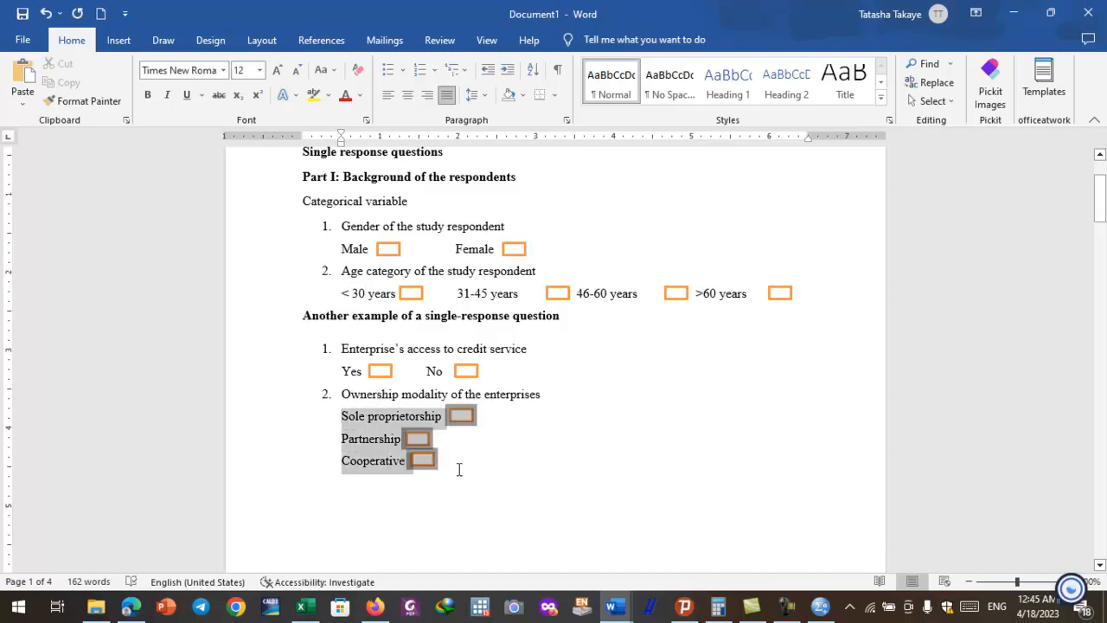
left_click(527, 507)
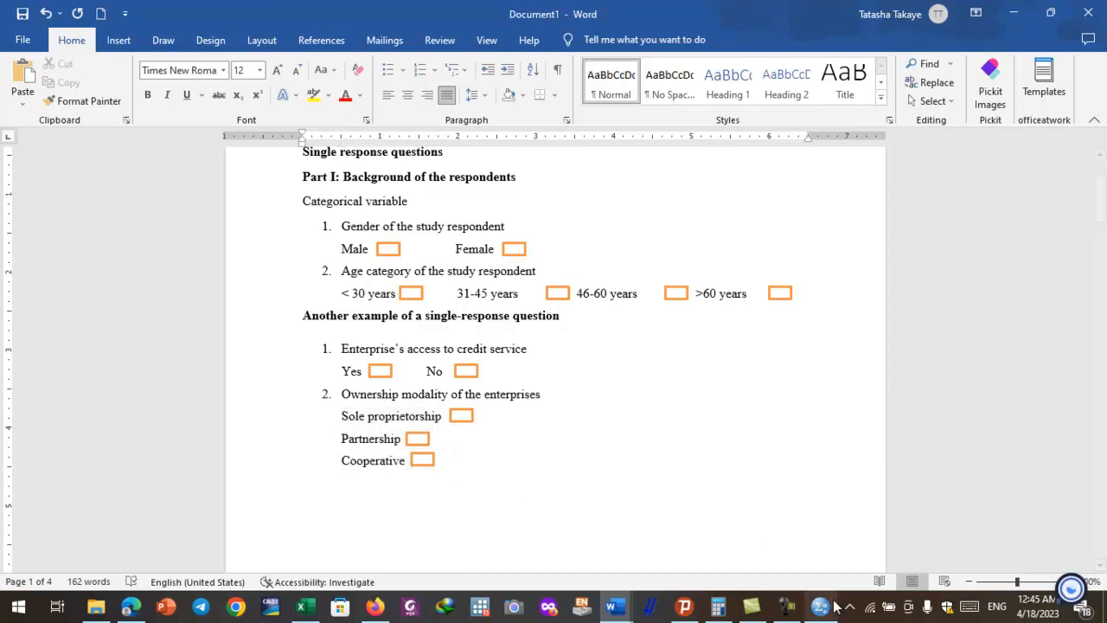
Switch to SPSS and name the fourth variable Ownership.
mouse_move(820, 605)
left_click(836, 569)
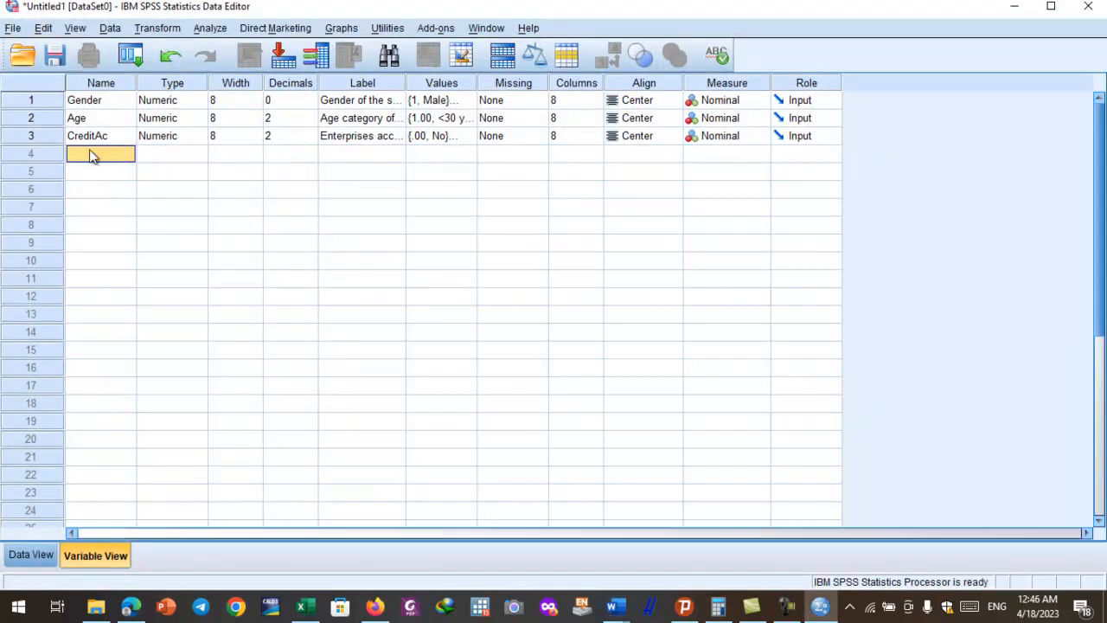
left_click(98, 153)
type("Ownership")
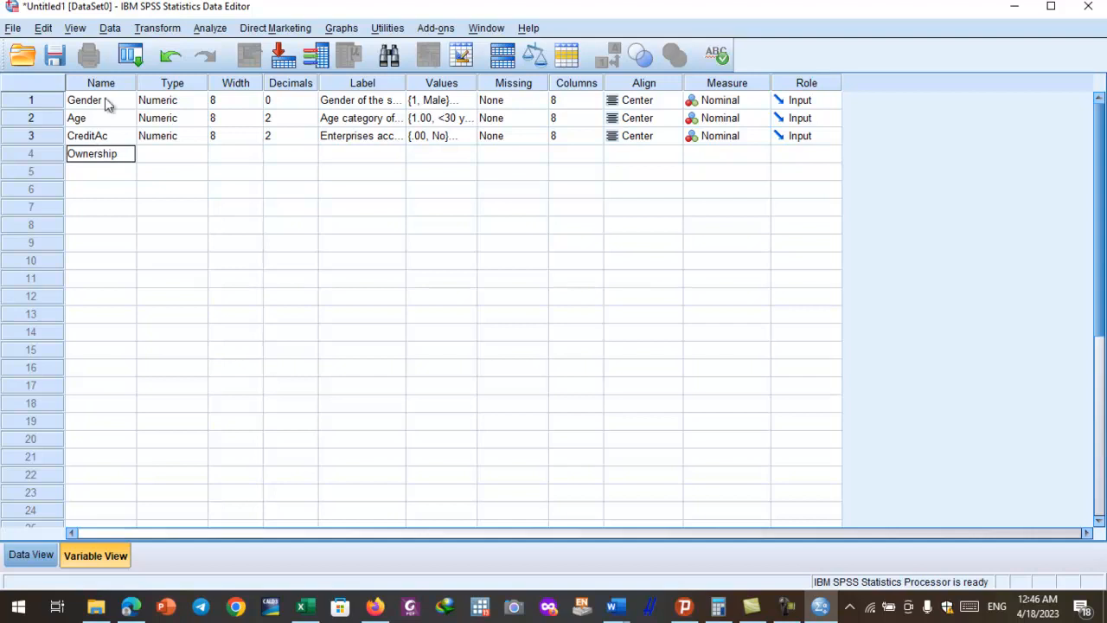
Give the Ownership variable the label "Ownership modality of the enterprise".
left_click(361, 154)
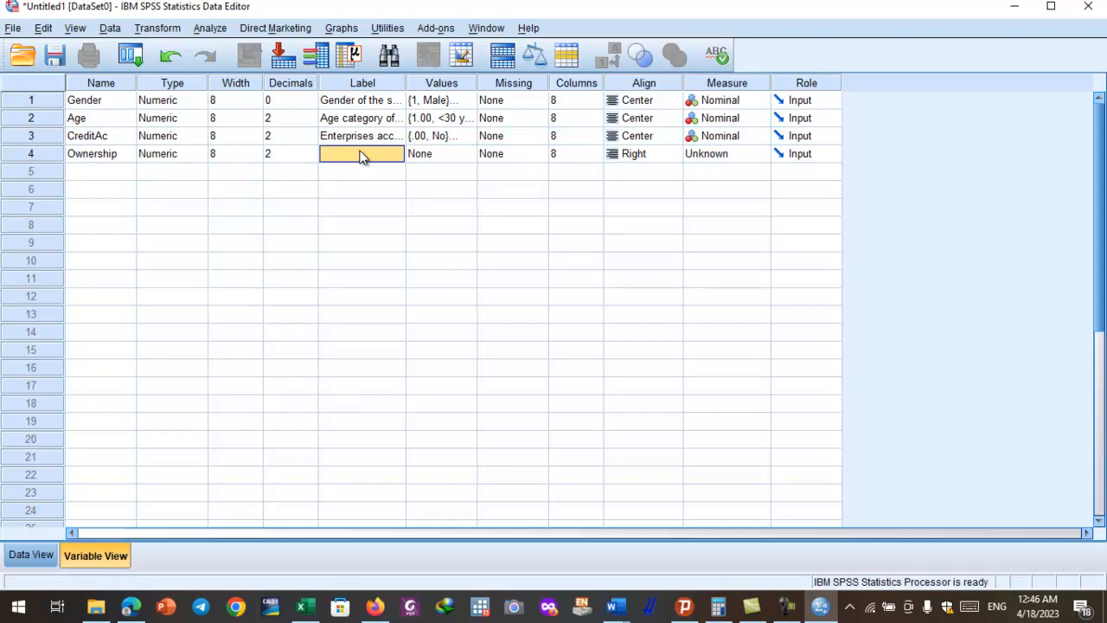
type("O")
type("wnership")
type(" modality of")
type(" the ente")
type("rpr")
type("ise")
Check the ownership options in the Word questionnaire and add the value label 1 = "Sole proprietership" to the Ownership variable in SPSS.
double_click(468, 153)
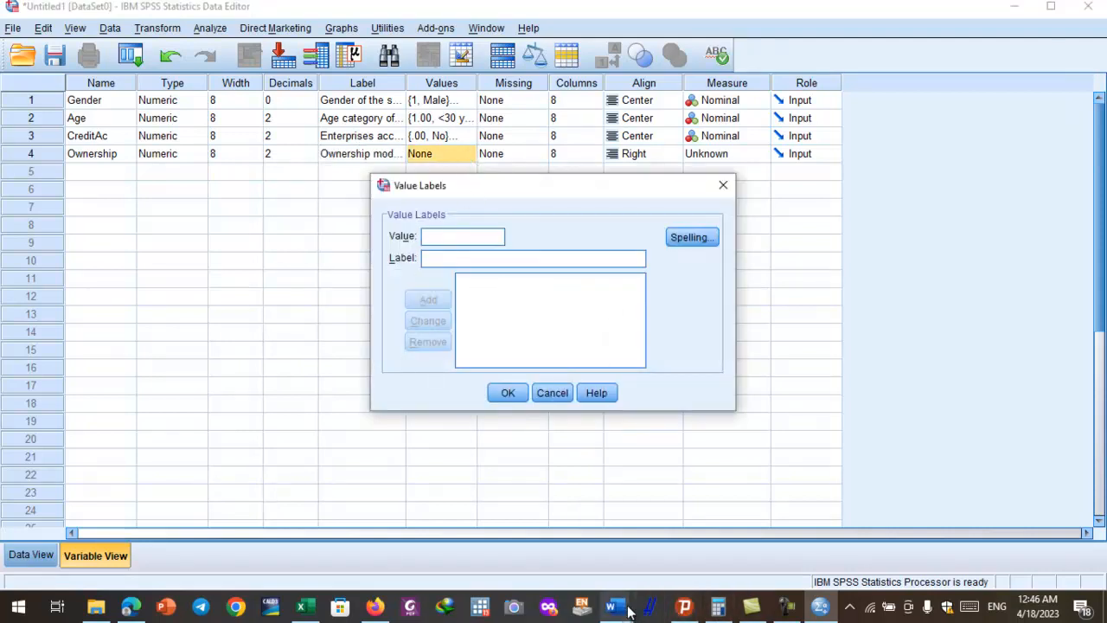
mouse_move(629, 612)
left_click(782, 543)
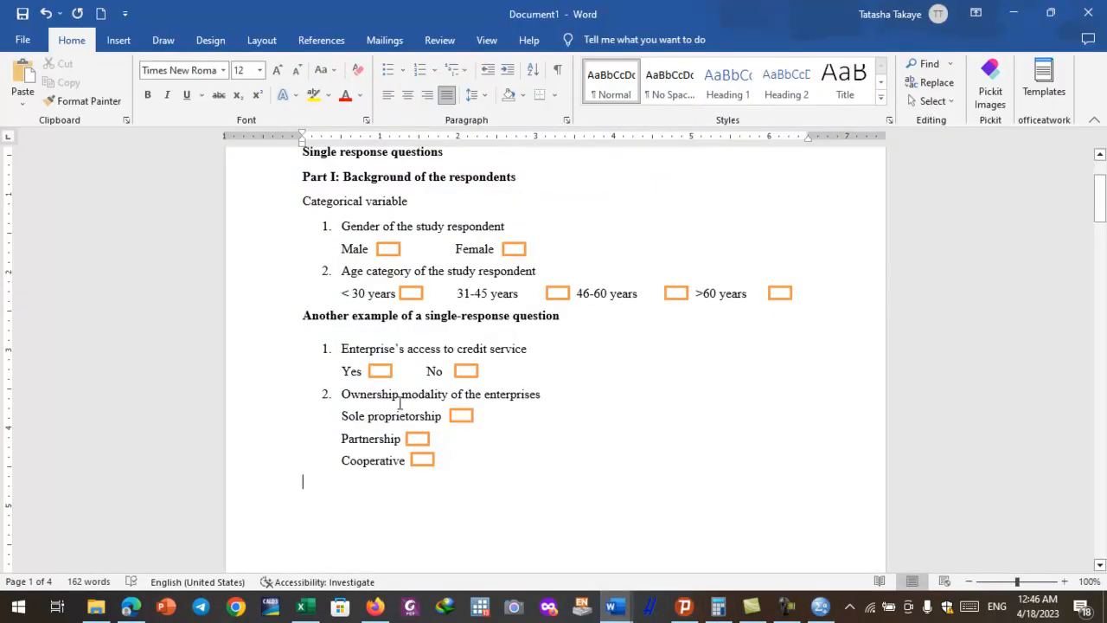
mouse_move(614, 608)
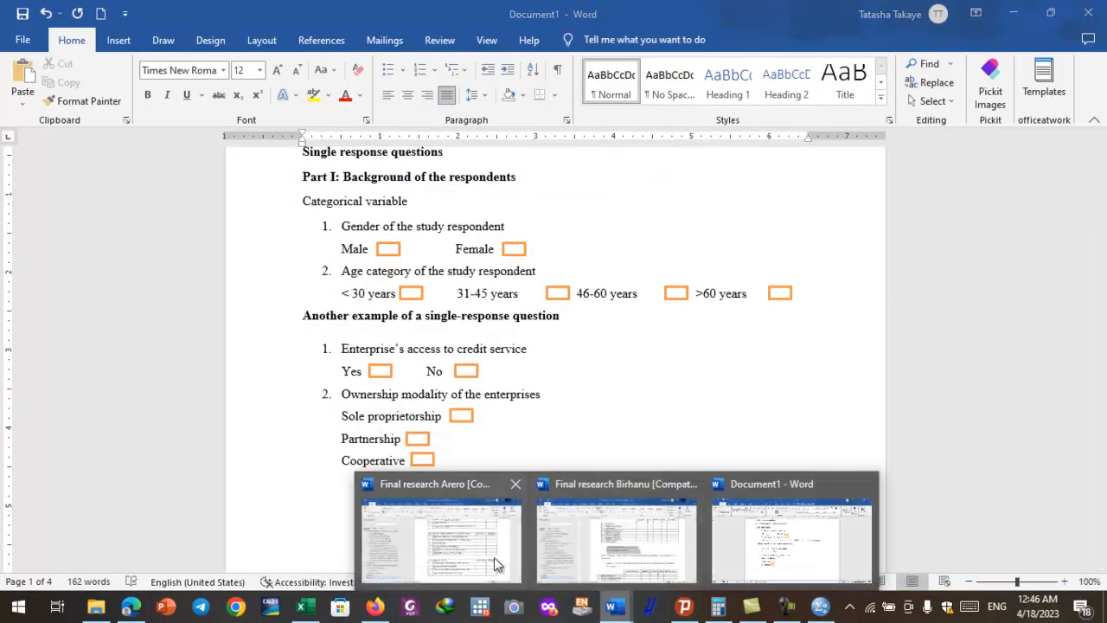
left_click(820, 607)
type("1")
left_click(430, 258)
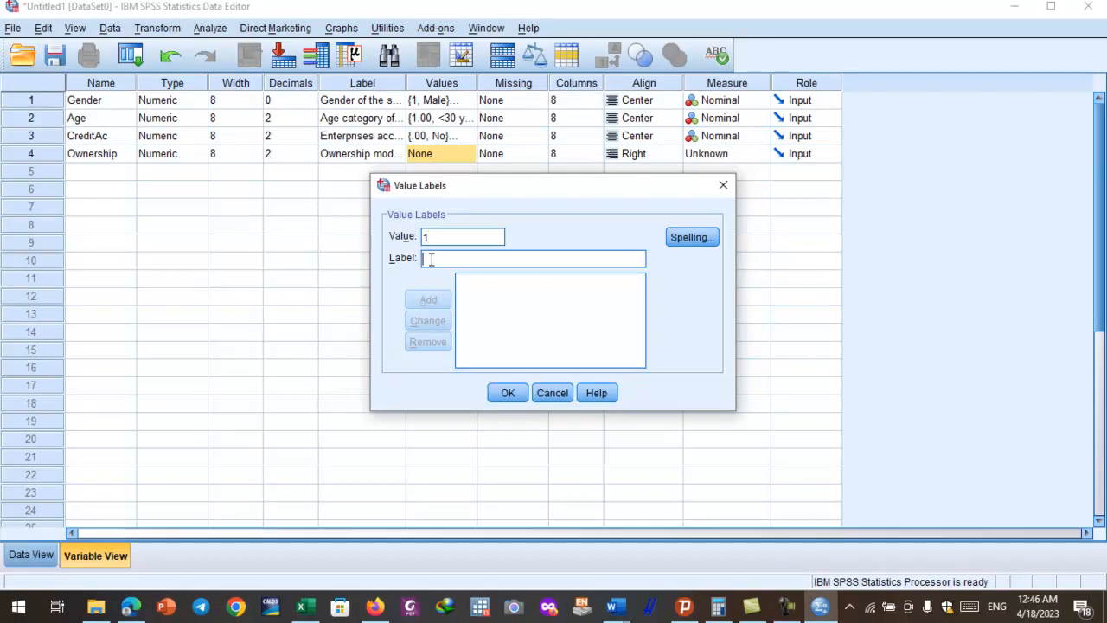
type("Sole p")
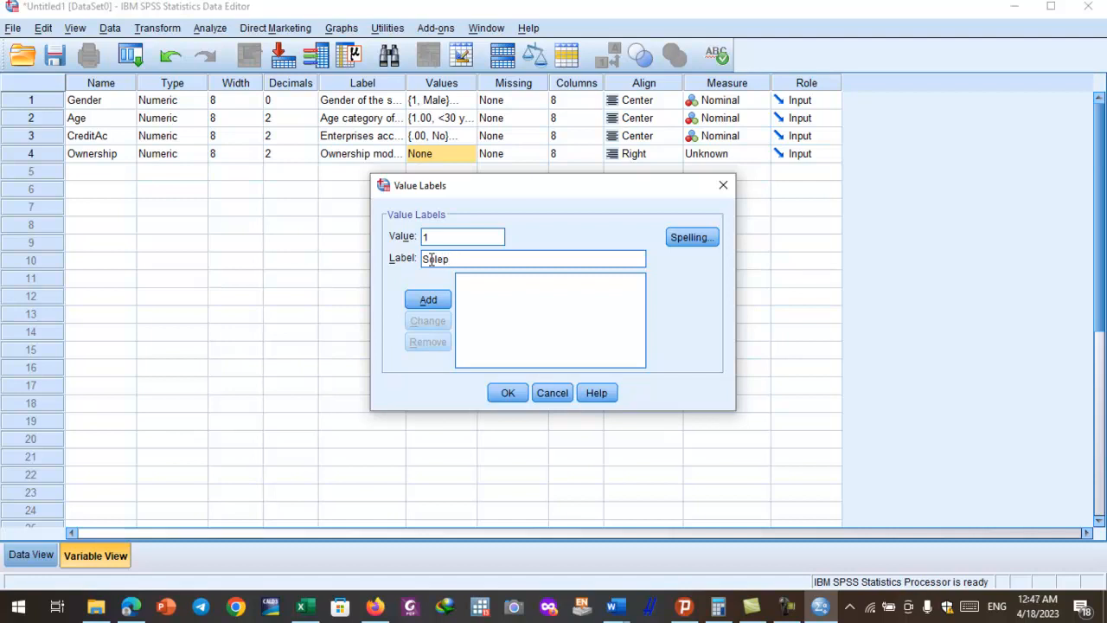
type("oprietership")
left_click(432, 301)
Add the value label 2 = "Partnership" to the Ownership variable.
type("2")
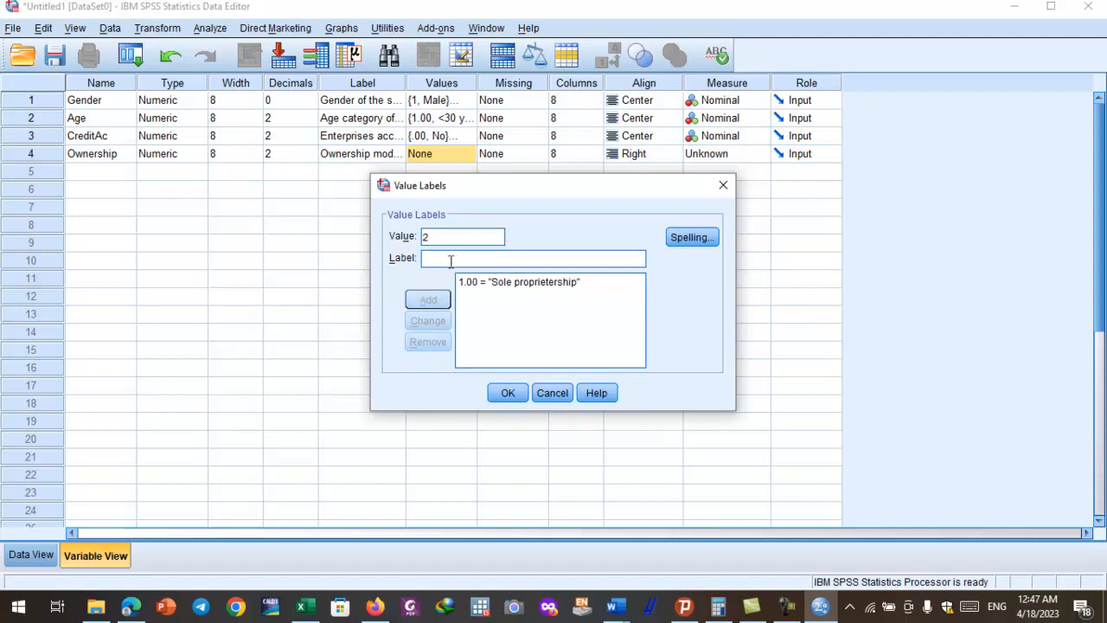
left_click(449, 260)
type("Pa")
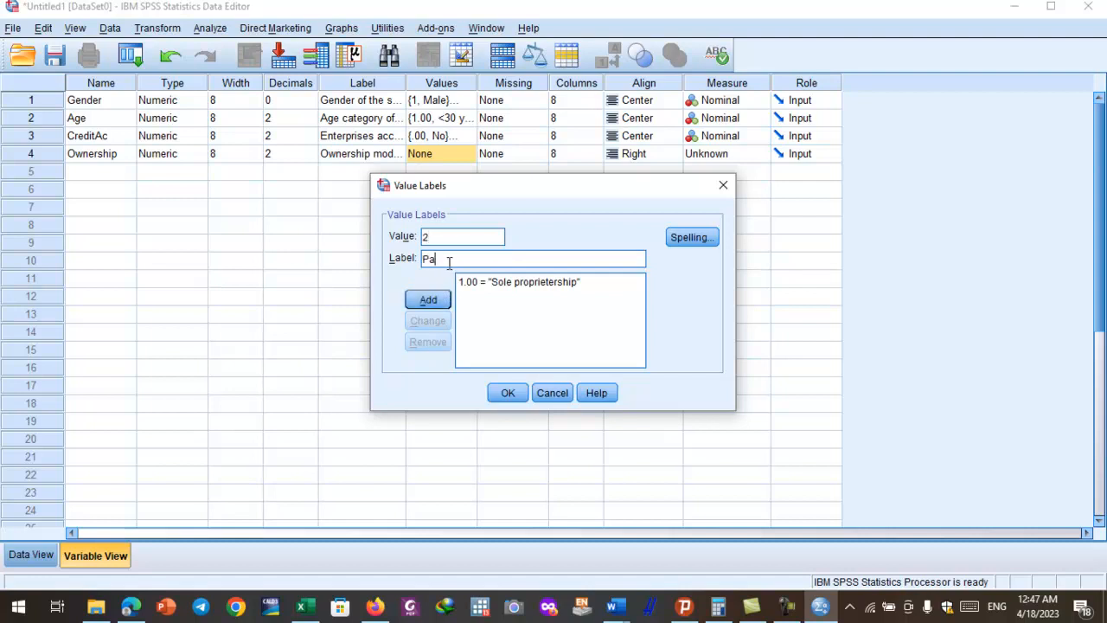
type("rtnership")
left_click(428, 299)
Add the value label 3 = "Cooperatives" and apply the Ownership variable's value labels.
type("3")
left_click(451, 257)
type("C")
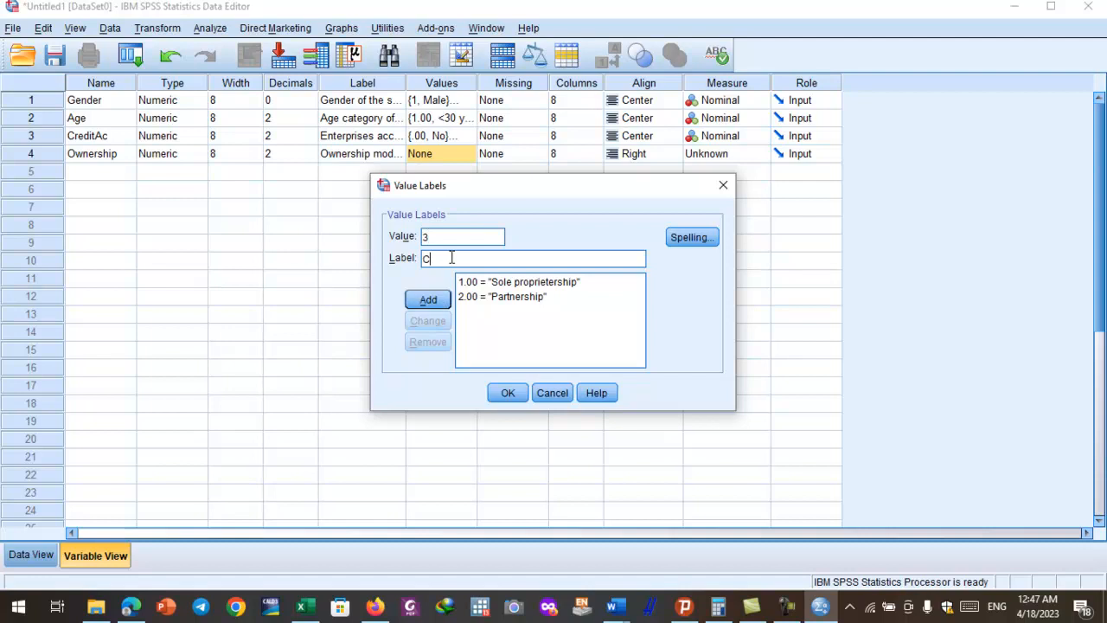
type("ooperatives")
left_click(427, 299)
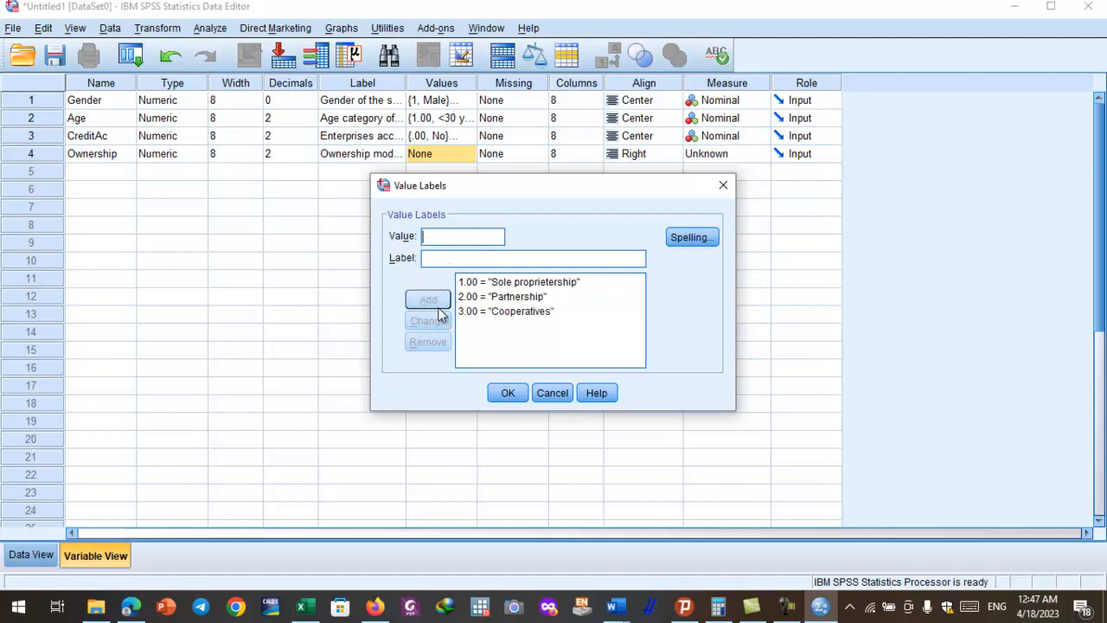
left_click(509, 392)
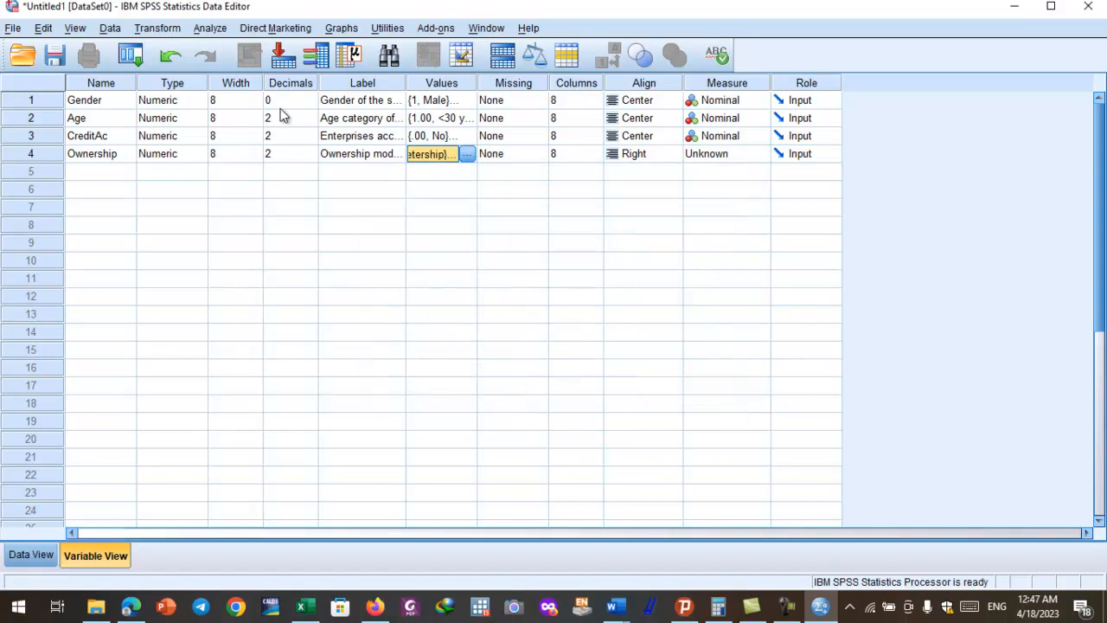
Switch to the Word questionnaire and review all the single-response questions and their answer options.
left_click(613, 609)
left_click(778, 553)
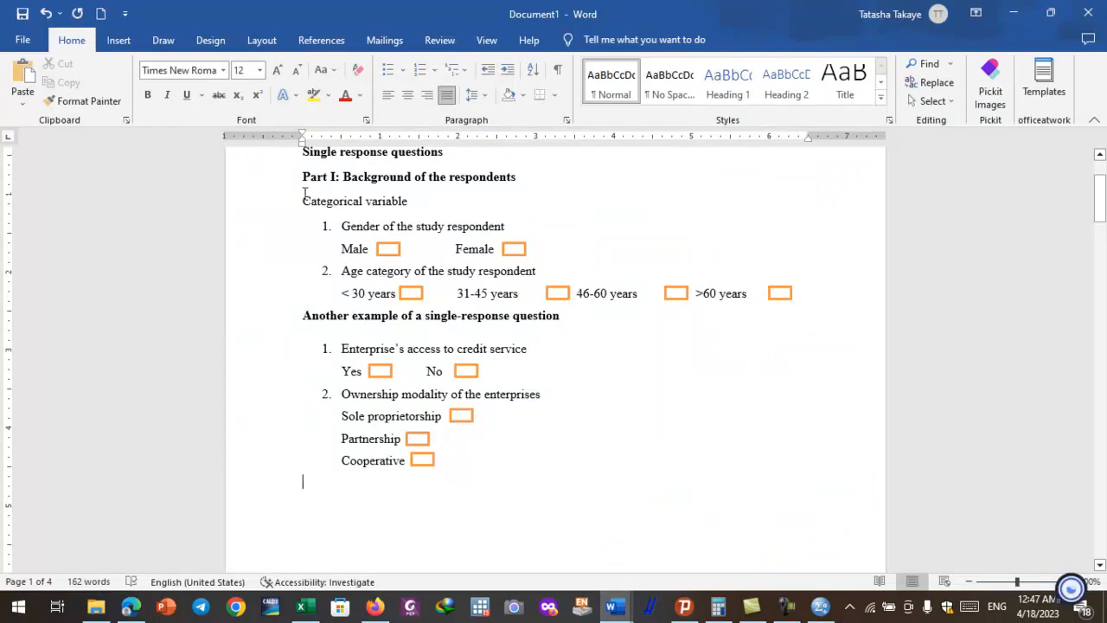
left_click_drag(307, 180, 477, 461)
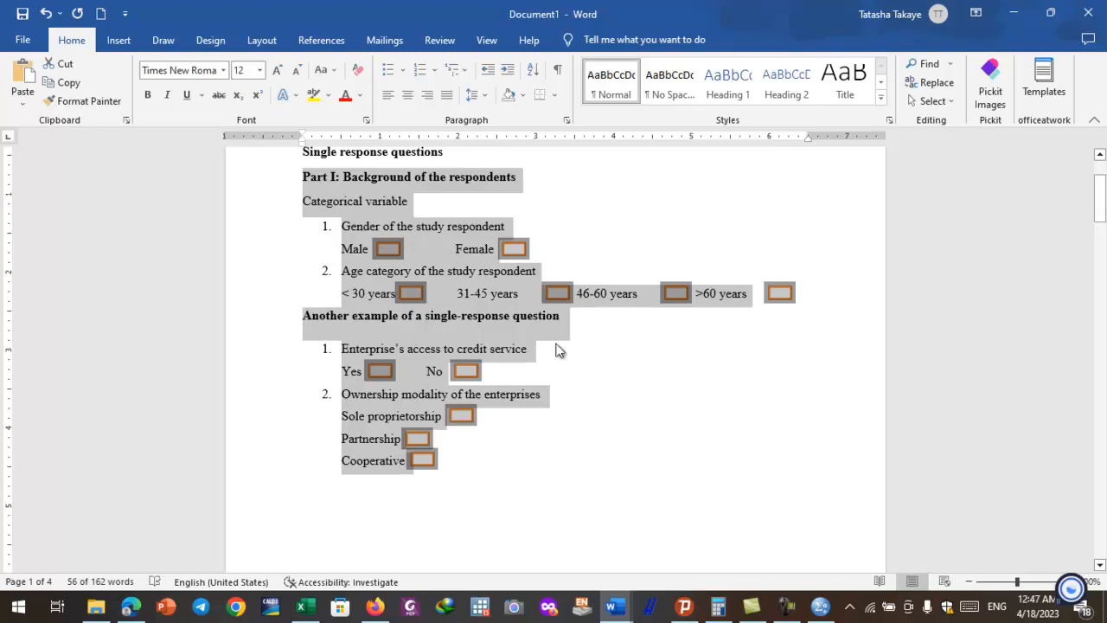
left_click(514, 331)
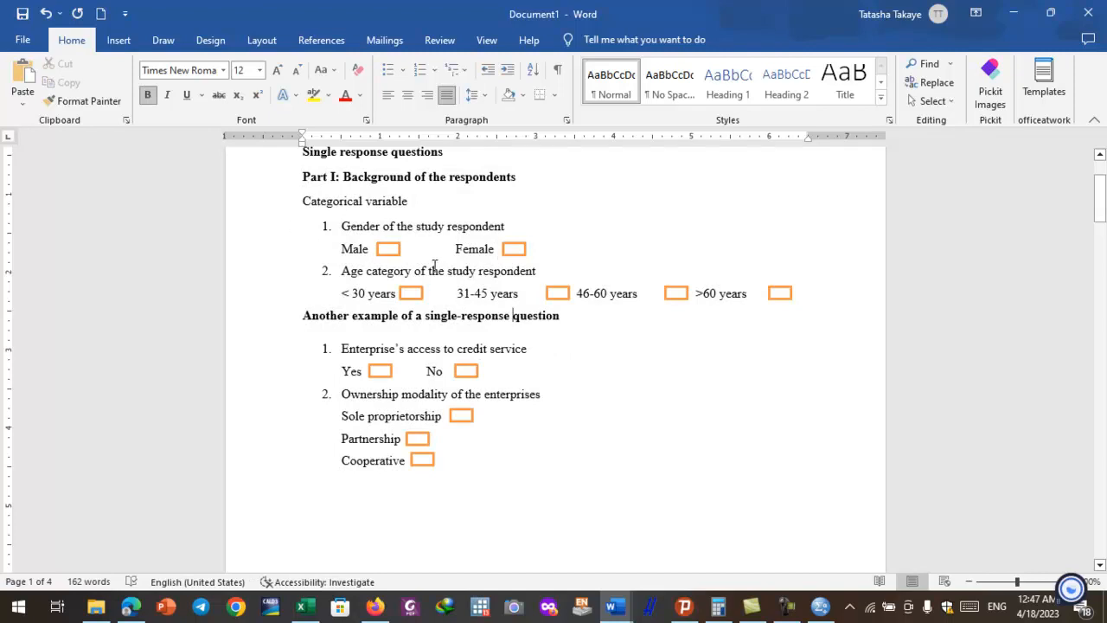
scroll(433, 251, "up", 1)
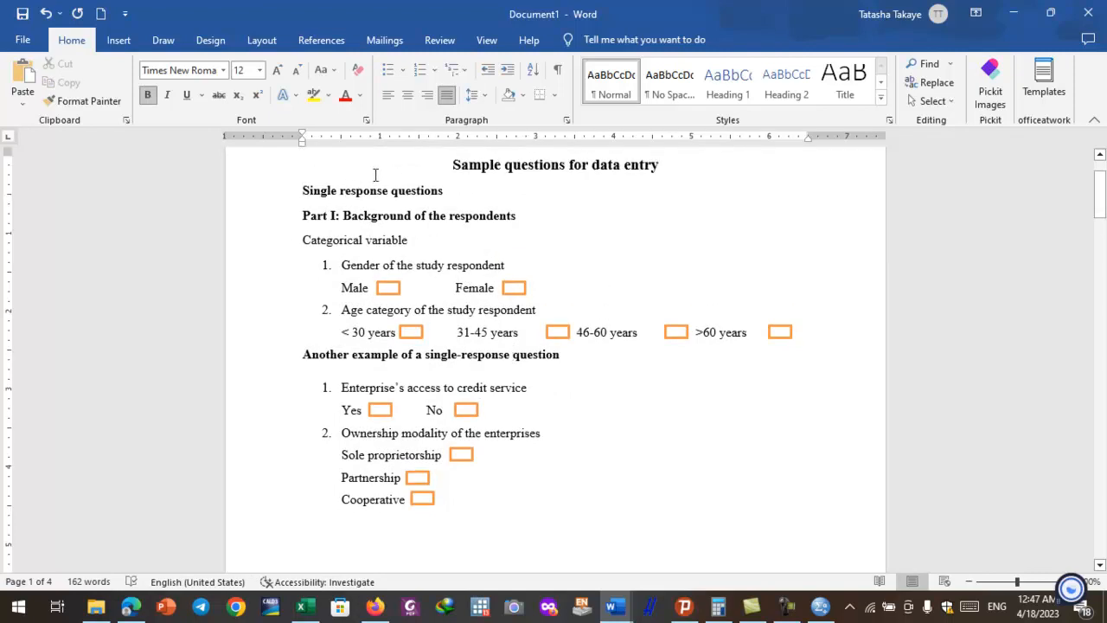
left_click_drag(434, 164, 510, 508)
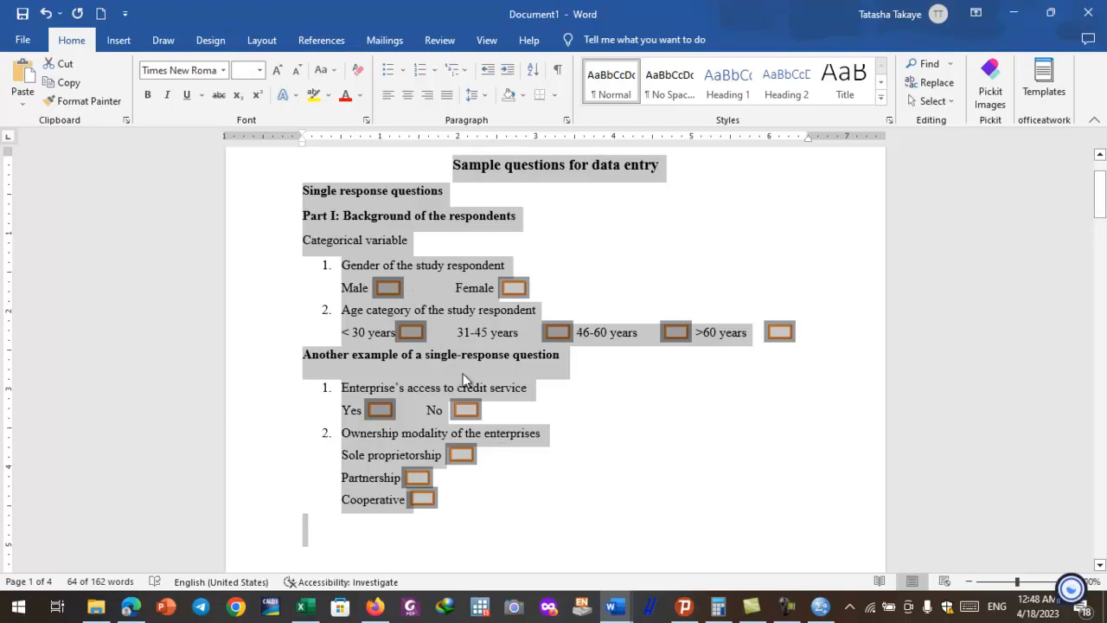
left_click(431, 276)
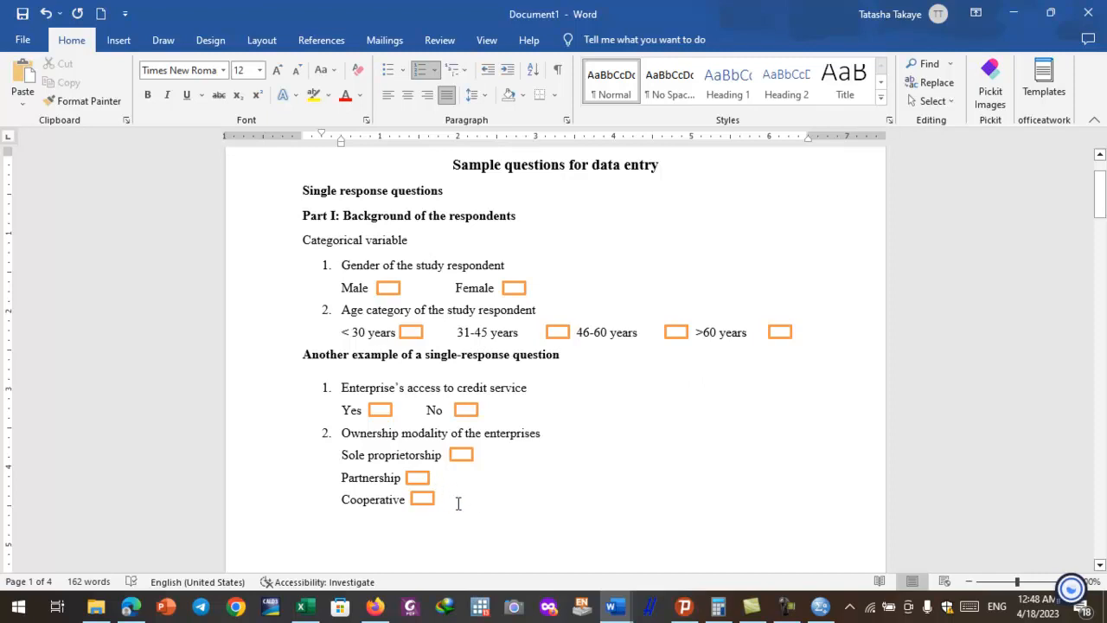
left_click(381, 500)
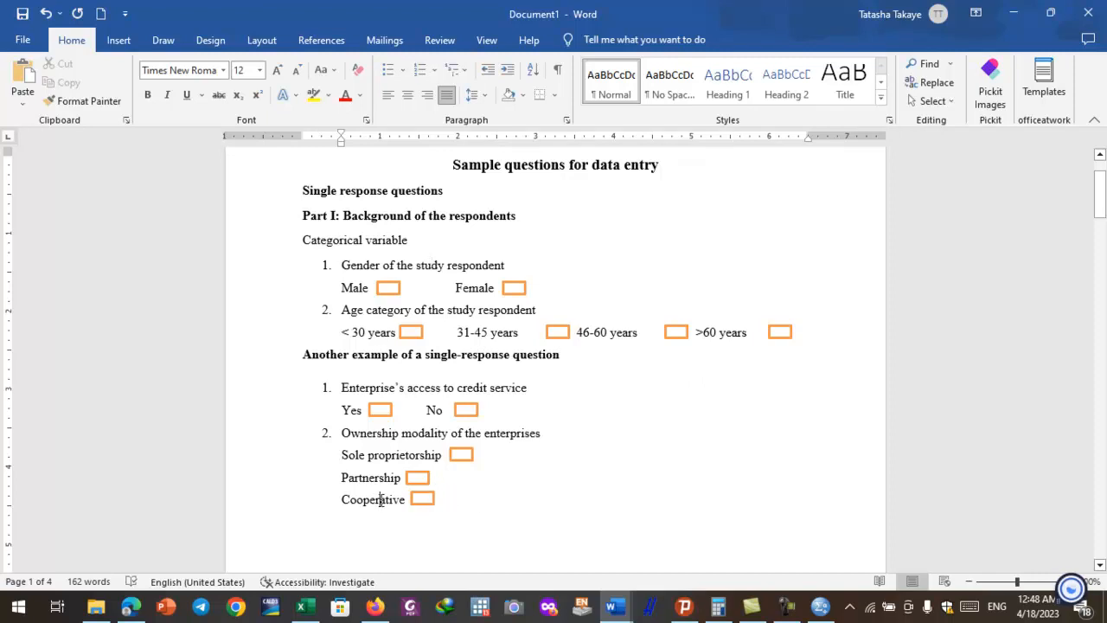
left_click(409, 387)
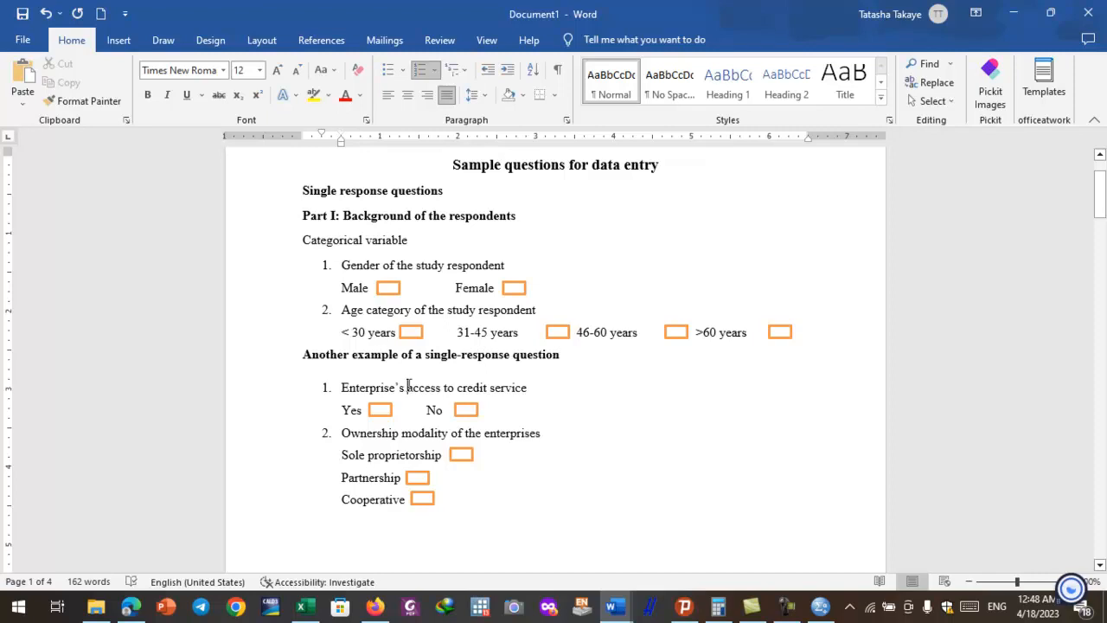
left_click(419, 389)
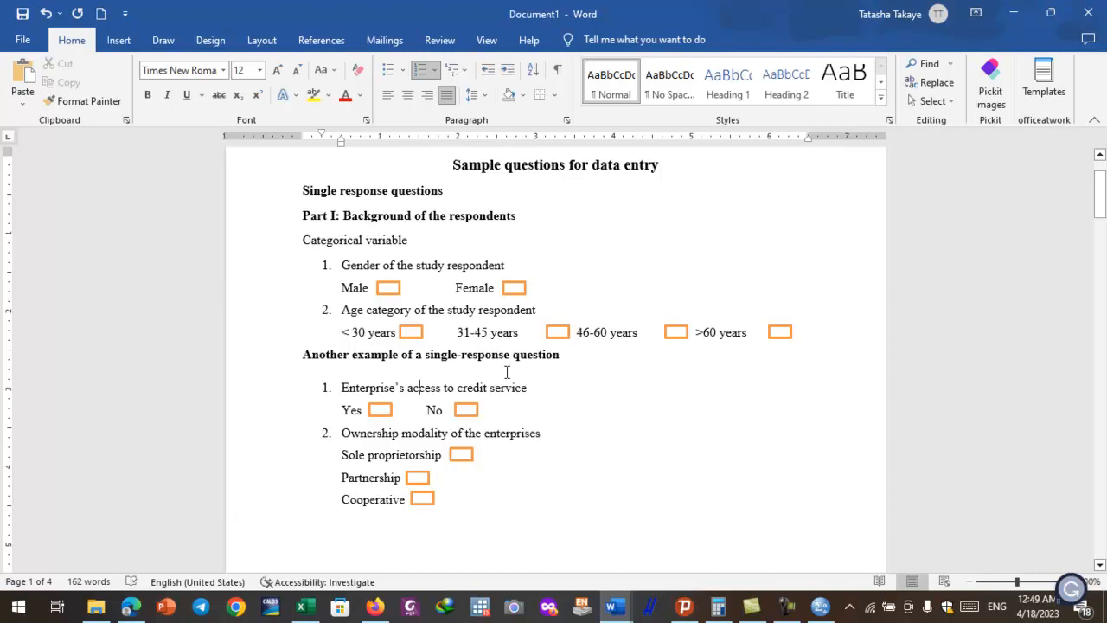
left_click(457, 350)
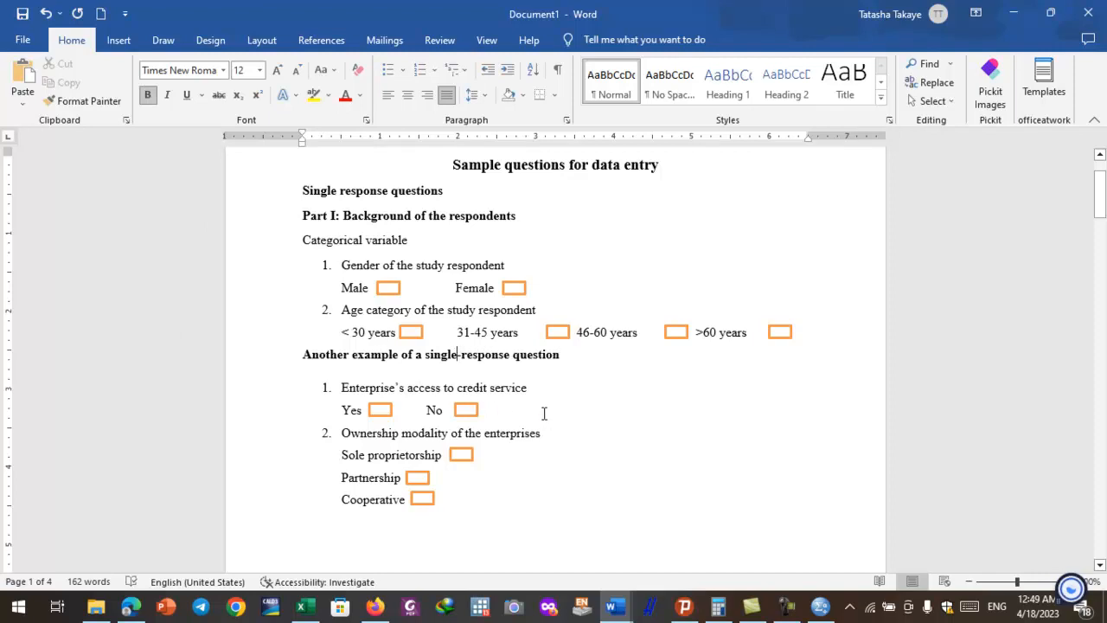
left_click(442, 499)
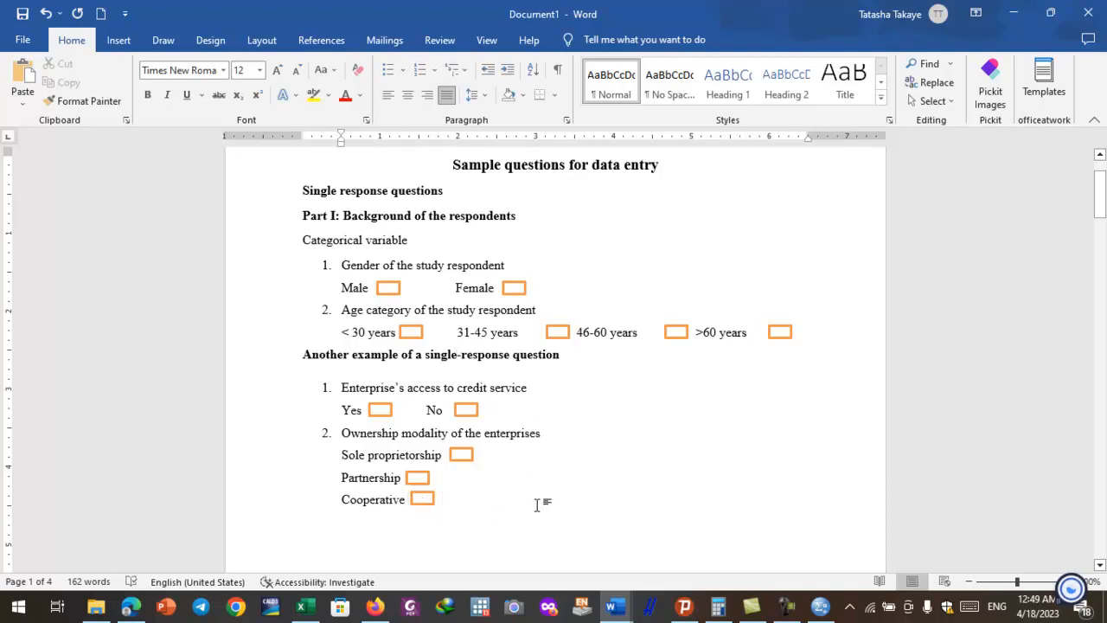